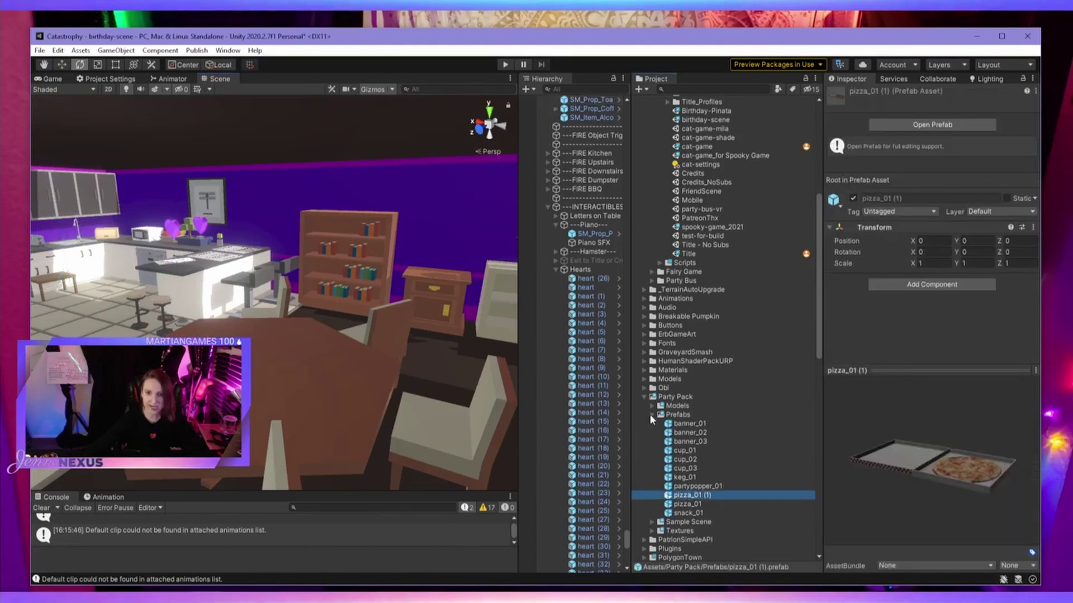
Add the partypopper_01 prefab to the round table and collapse the Party Pack folder.
click(684, 487)
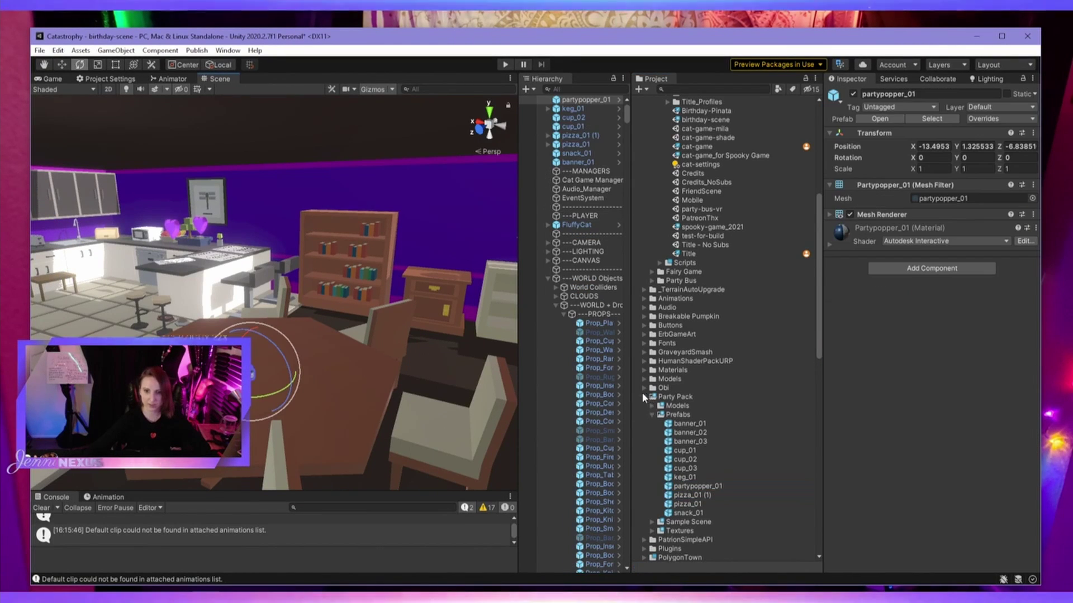
click(641, 394)
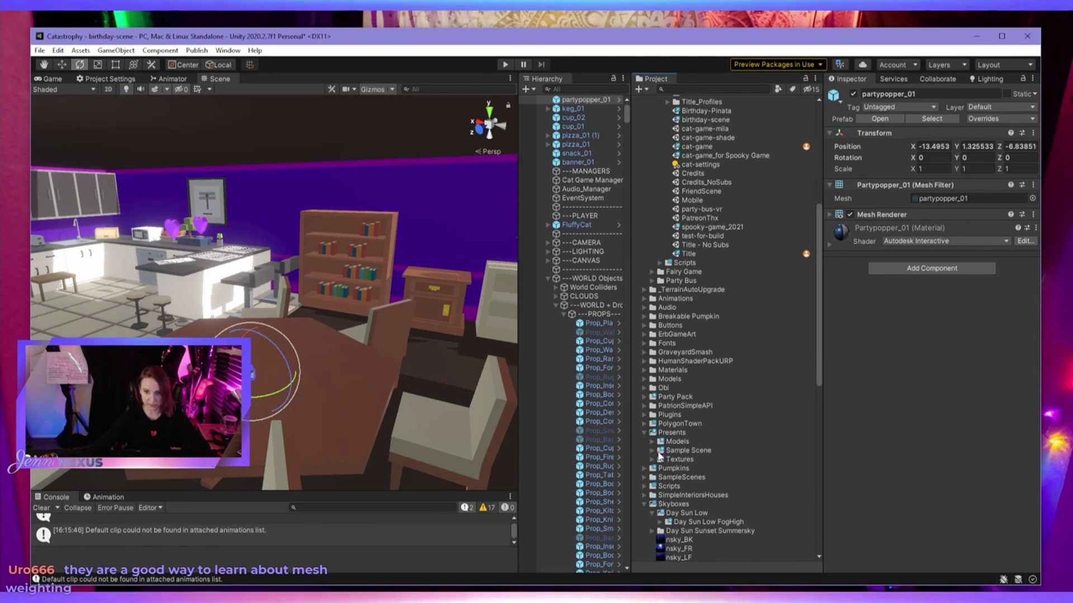
Place the present_02, present_04 and present_06 prefabs from the Presents folder on the round brown table.
click(698, 310)
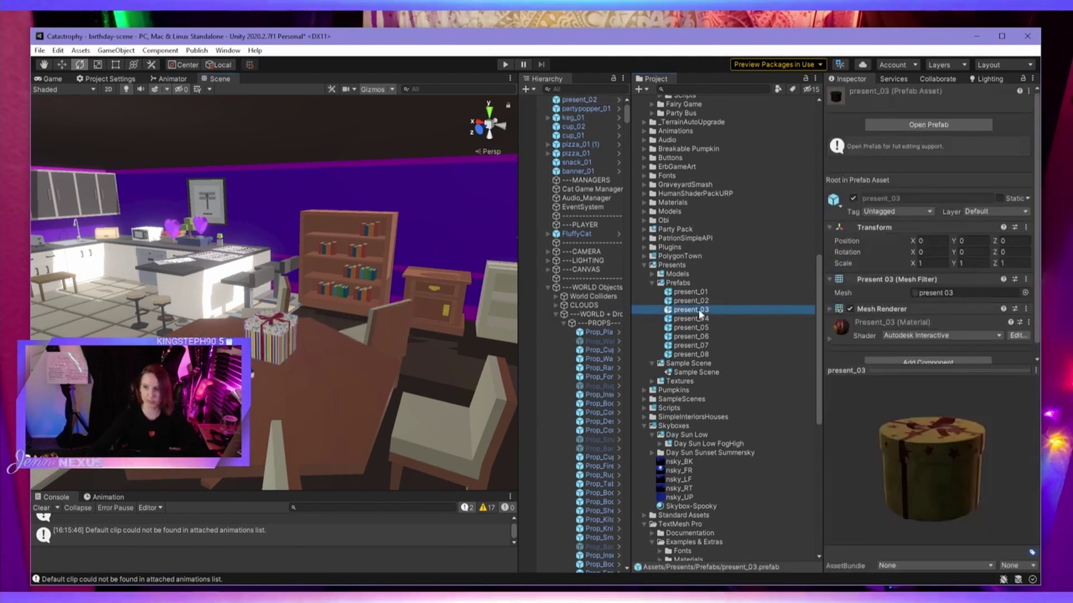
click(734, 319)
drag(707, 322, 210, 321)
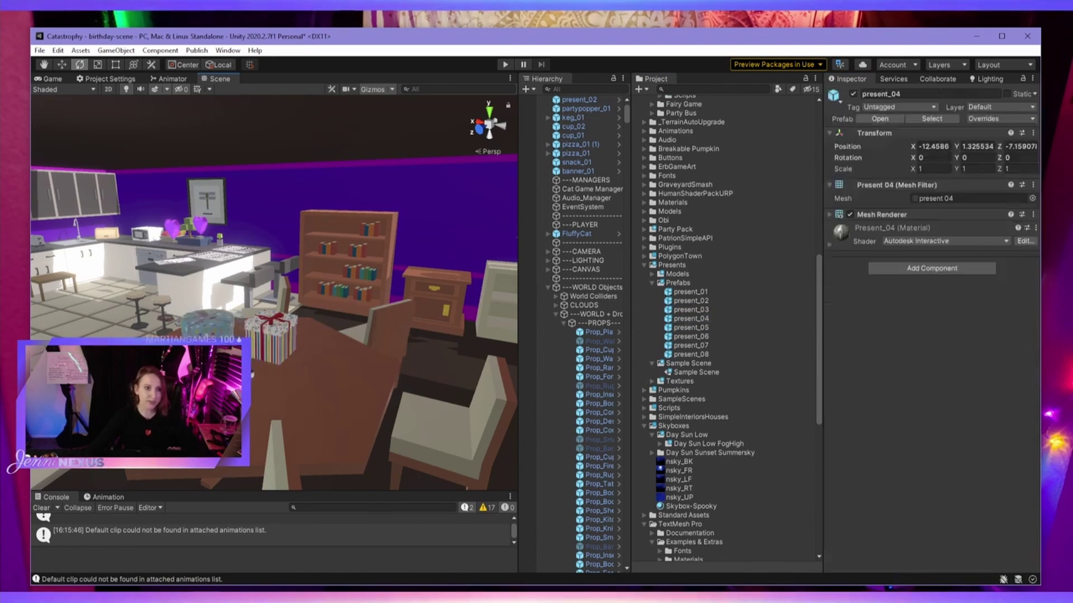
click(702, 337)
key(Up)
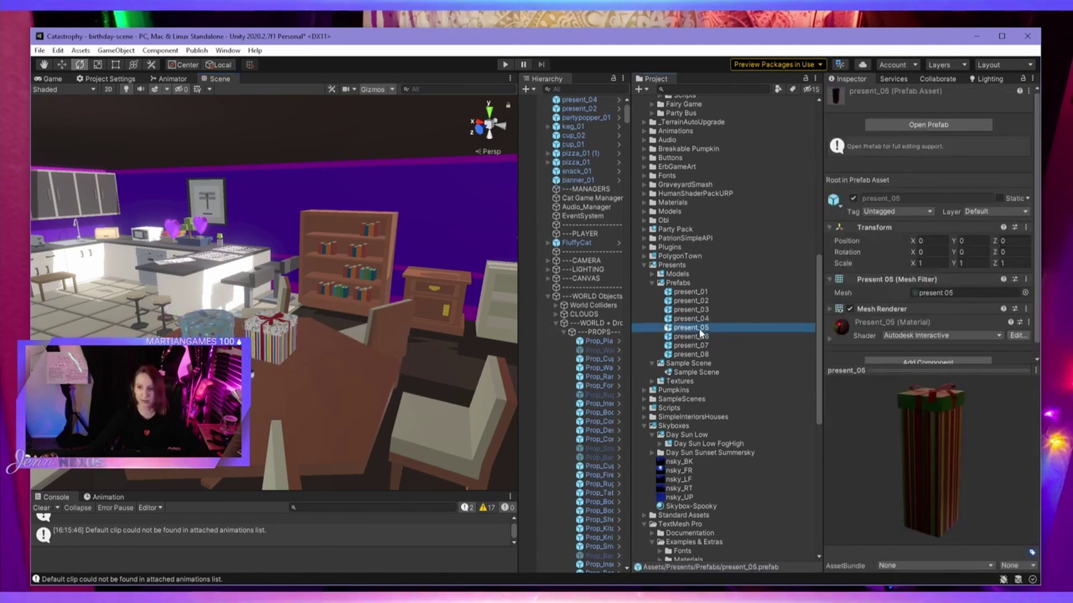
click(702, 337)
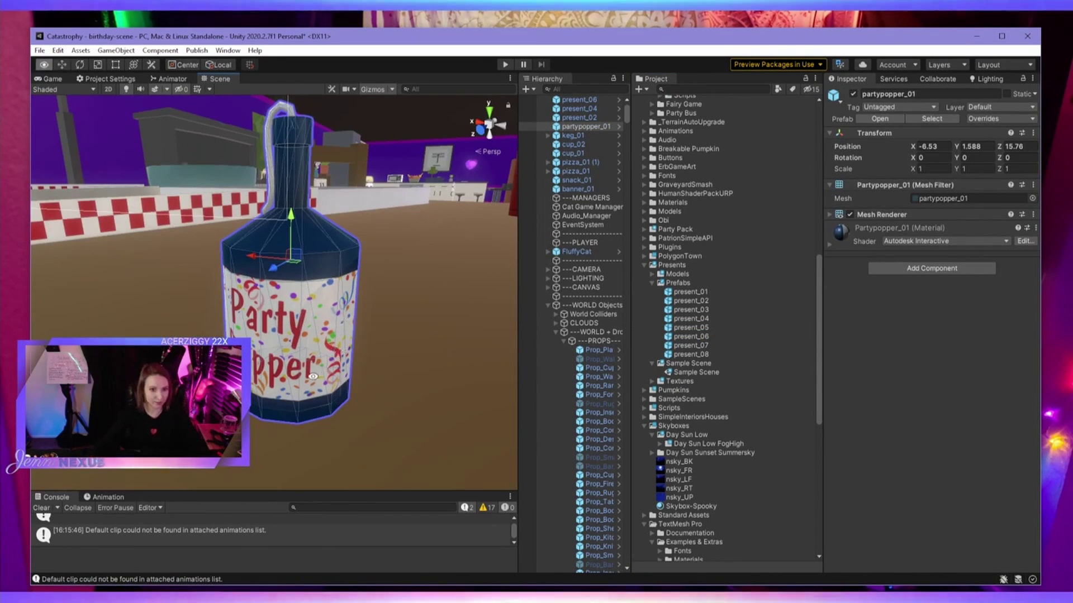
Lower the upright party popper onto the birthday table's surface, at about Y 1.585.
alt+drag(313, 376, 265, 219)
mouse_move(266, 158)
mouse_down()
mouse_move(273, 169)
mouse_move(279, 157)
mouse_up()
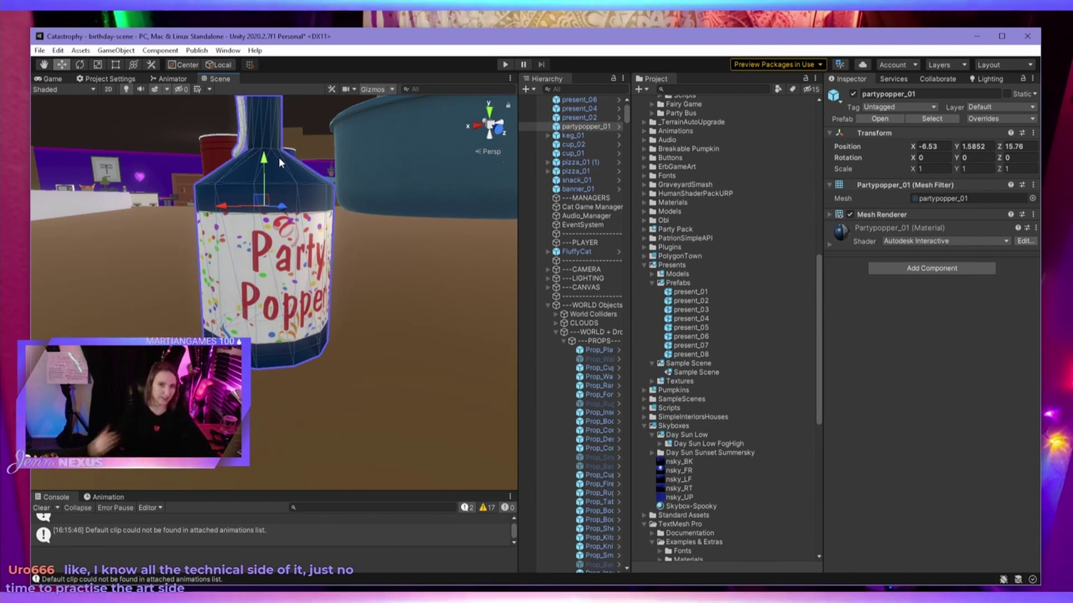
middle_drag(194, 221, 208, 267)
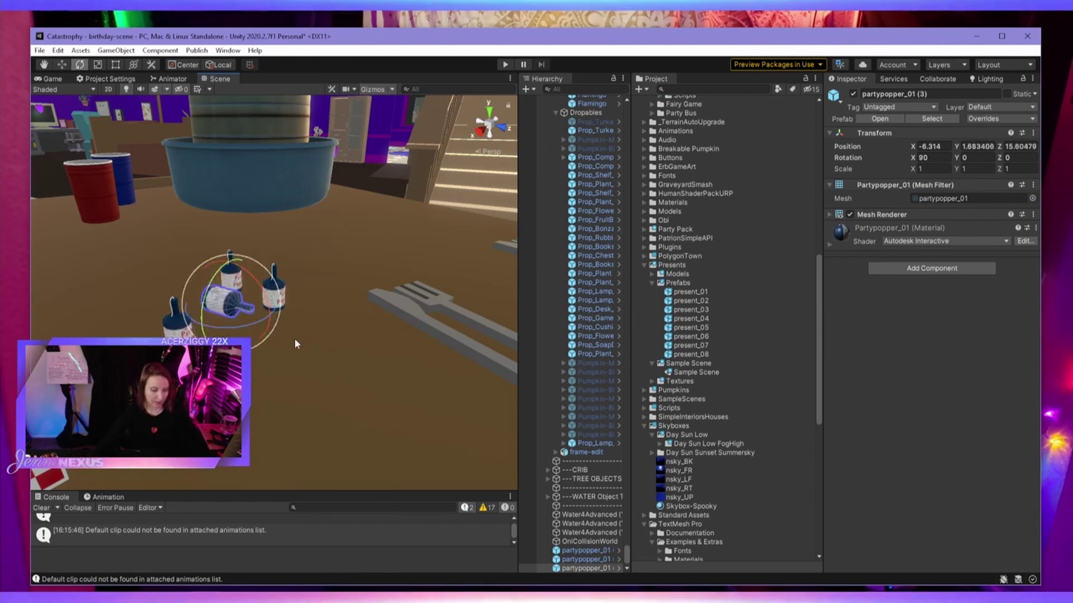
Lower the tipped-over party popper to Y 1.619 and rotate it to about 65.5, -90, -90.
key(w)
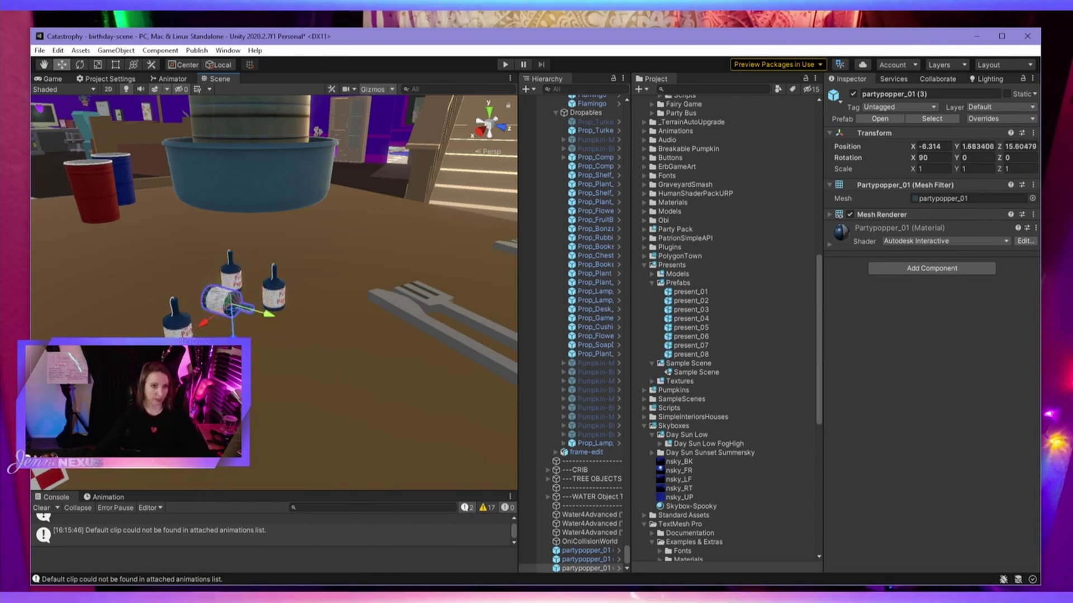
drag(233, 331, 233, 339)
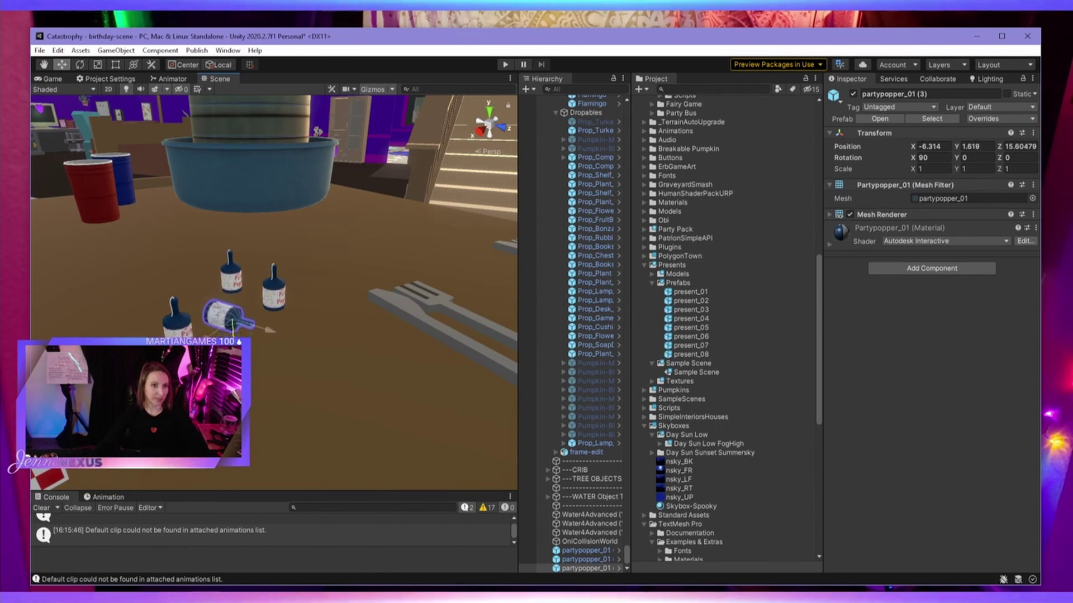
key(f)
alt+drag(241, 414, 324, 375)
drag(237, 326, 256, 340)
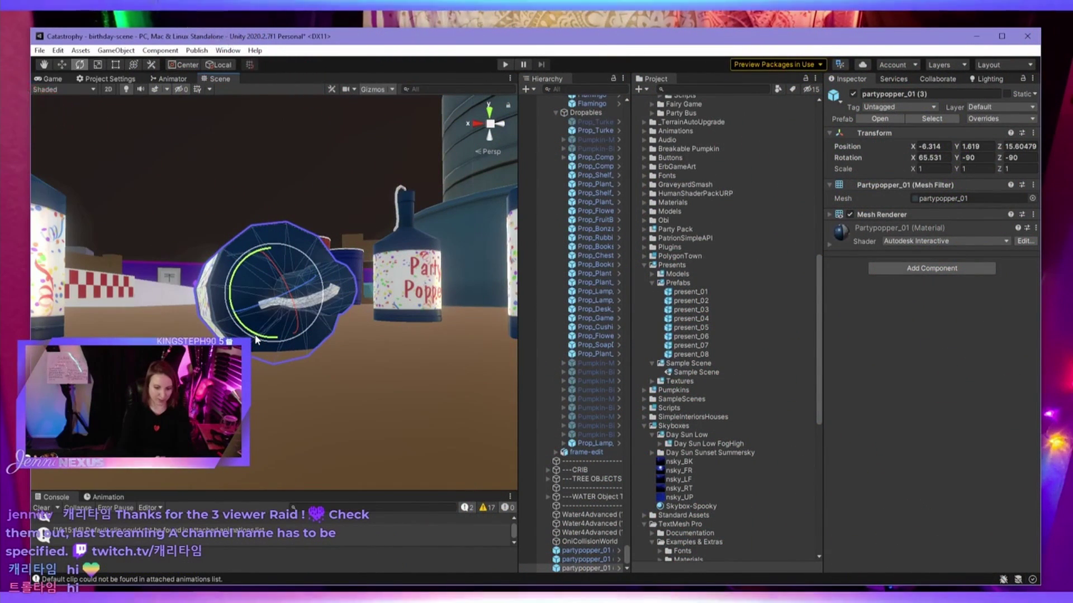
Rotate the tipped-over party popper to about 43.1 on X and reposition it at X -6.3109, Y 1.6266.
middle_drag(255, 340, 259, 335)
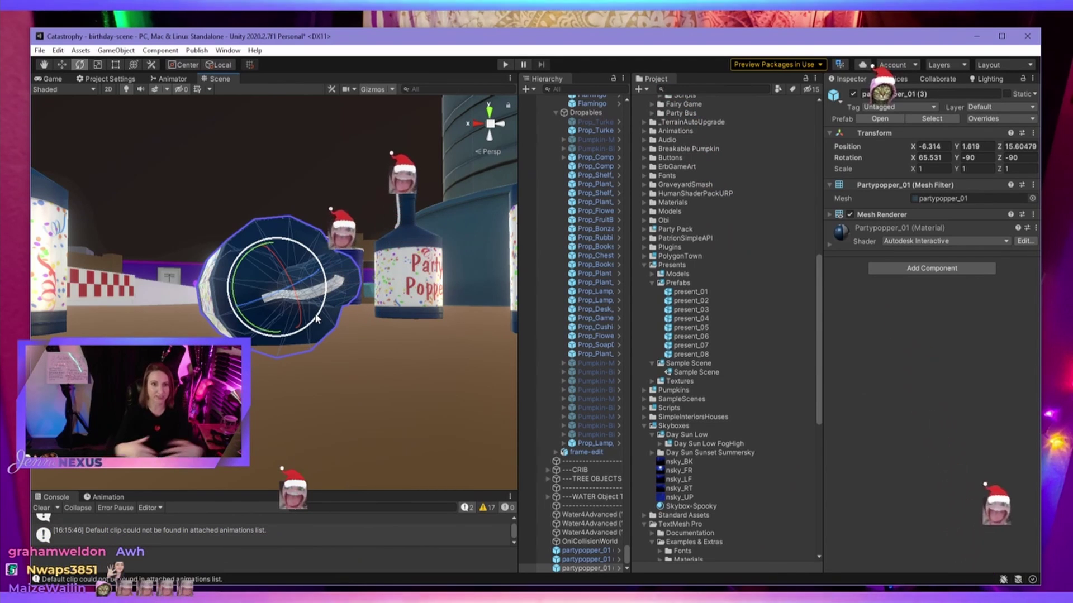
middle_drag(327, 331, 309, 339)
mouse_move(309, 339)
alt+mouse_down()
mouse_move(279, 326)
mouse_move(296, 336)
alt+mouse_up()
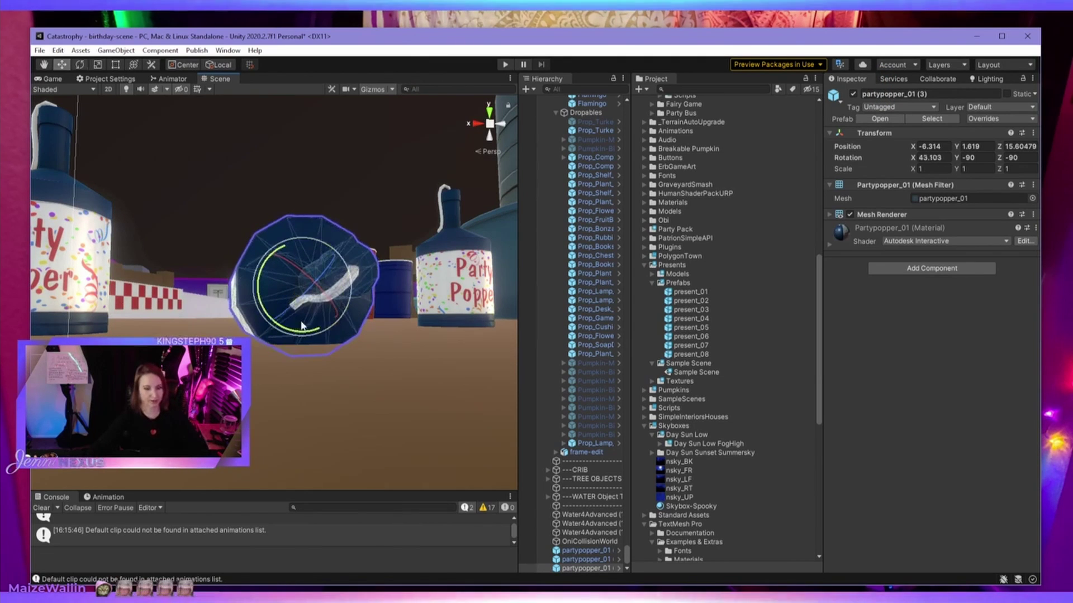
drag(294, 289, 268, 387)
scroll(370, 309, down, 4)
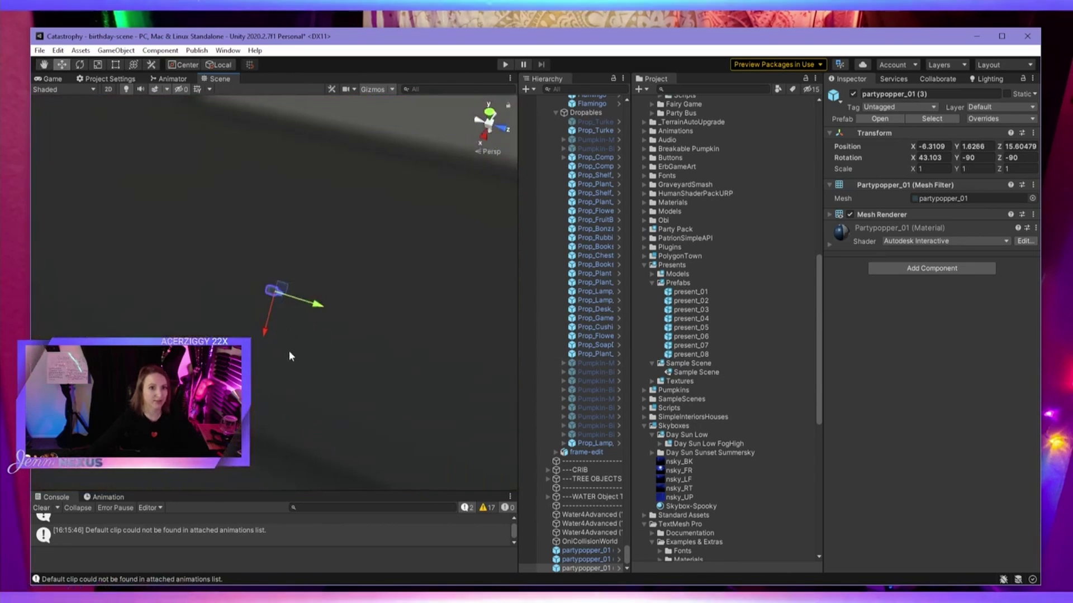
Try to add a second tipped-over party popper between the popper group and the cutlery.
scroll(288, 350, down, 5)
alt+drag(328, 350, 139, 279)
click(108, 302)
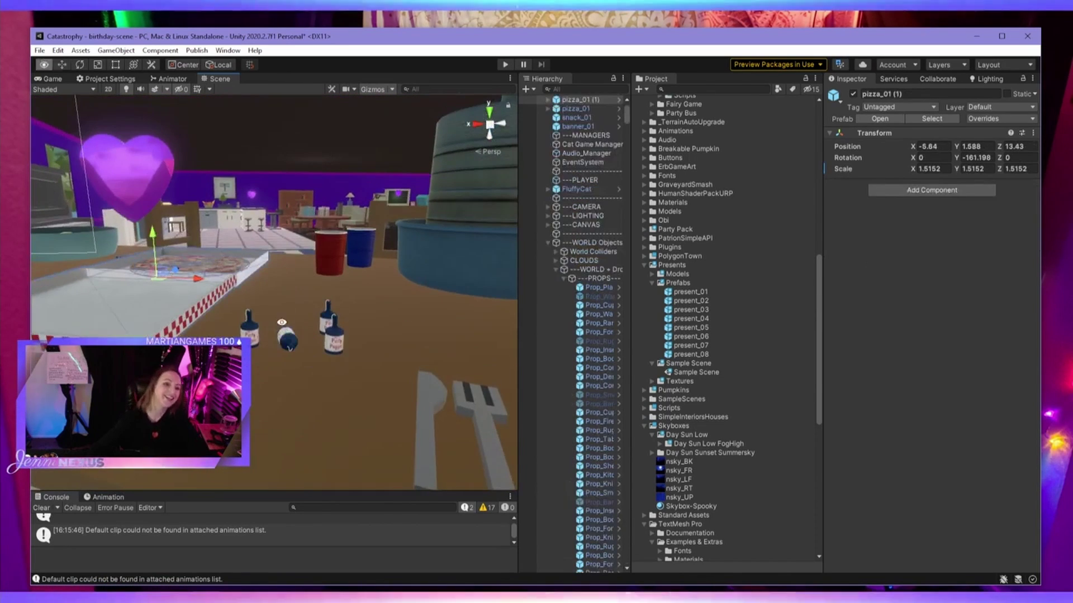
alt+drag(283, 323, 279, 362)
click(284, 341)
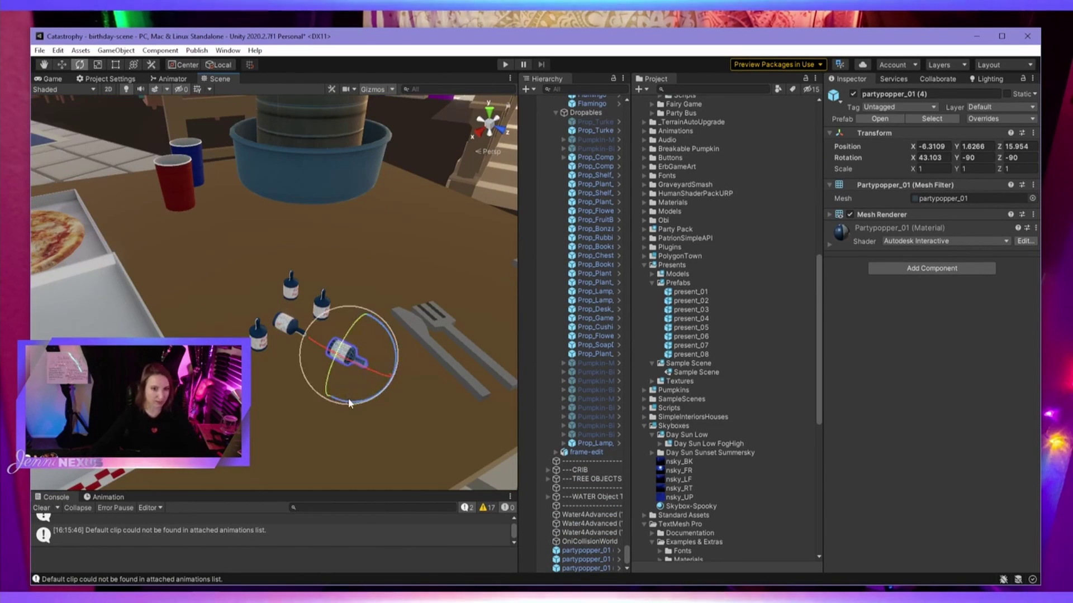
alt+drag(348, 399, 333, 368)
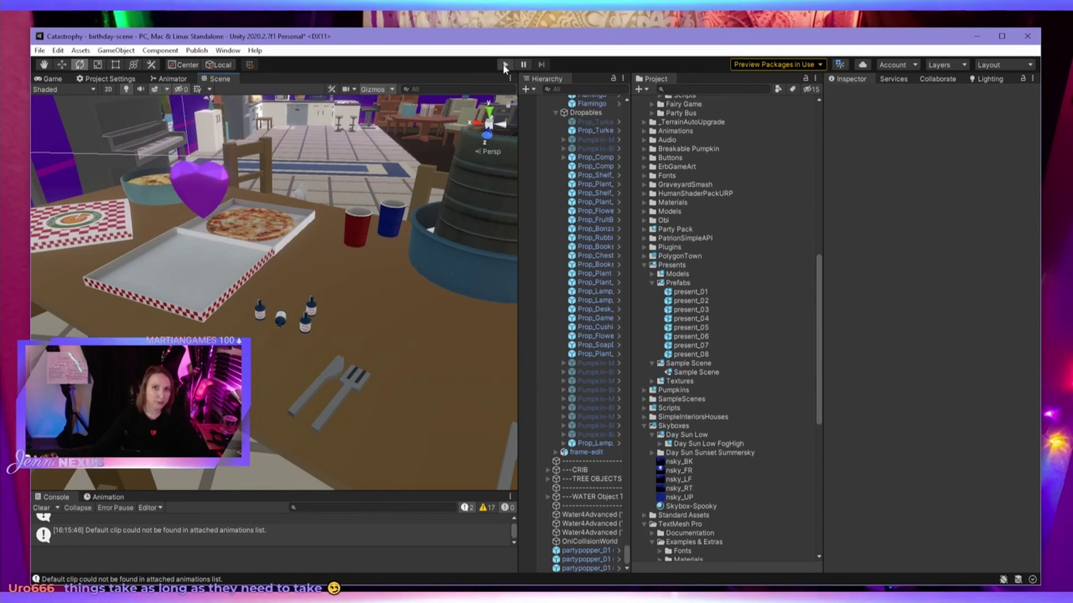
Play the birthday scene and steer the cat up onto the birthday table beside the open pizza box.
click(505, 65)
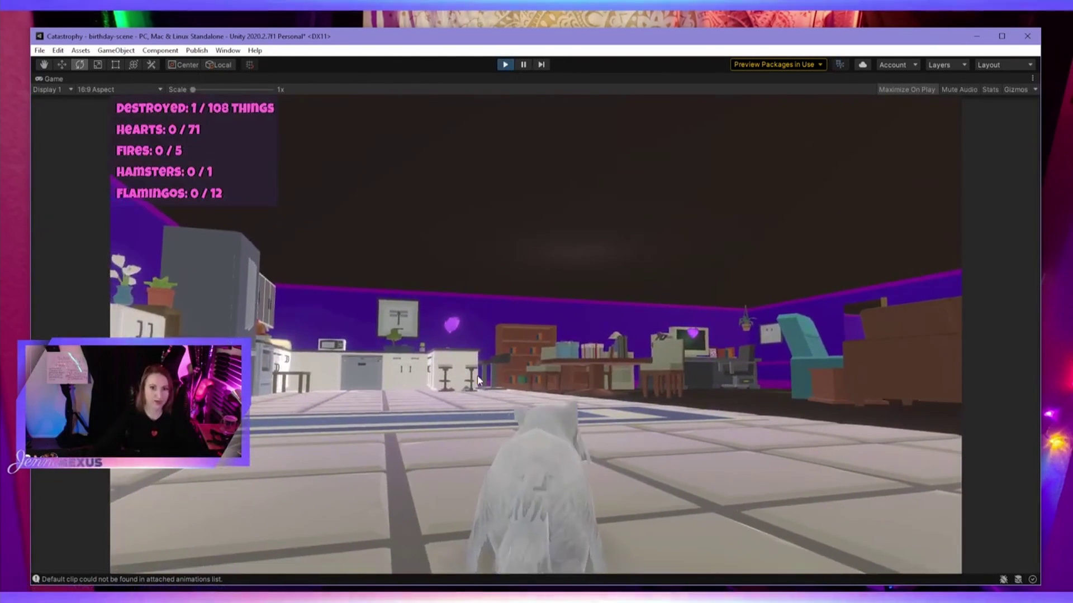
key(d)
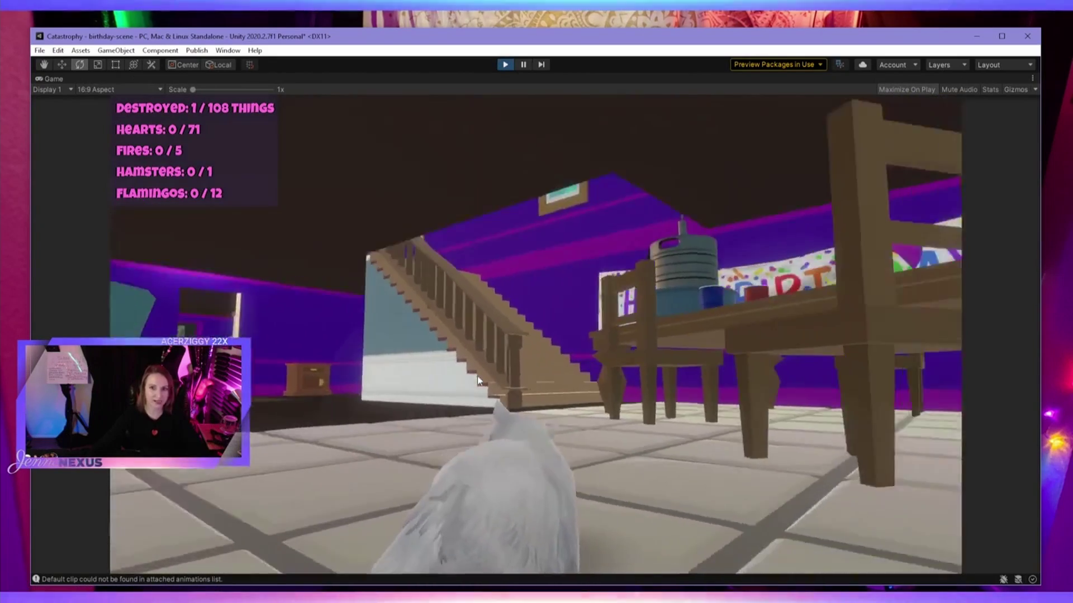
key(d)
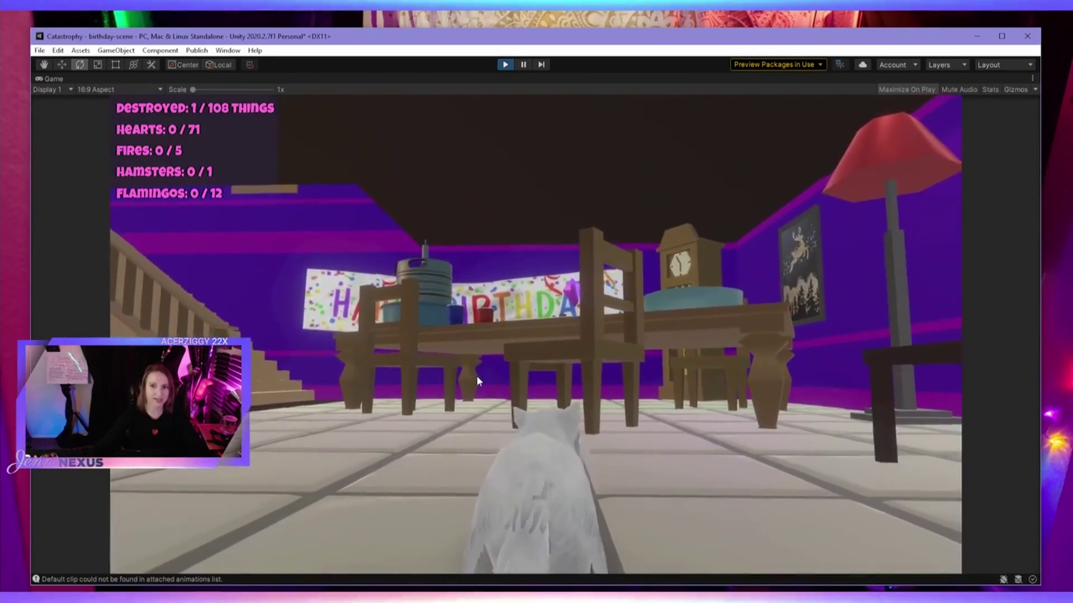
key(w)
key(space)
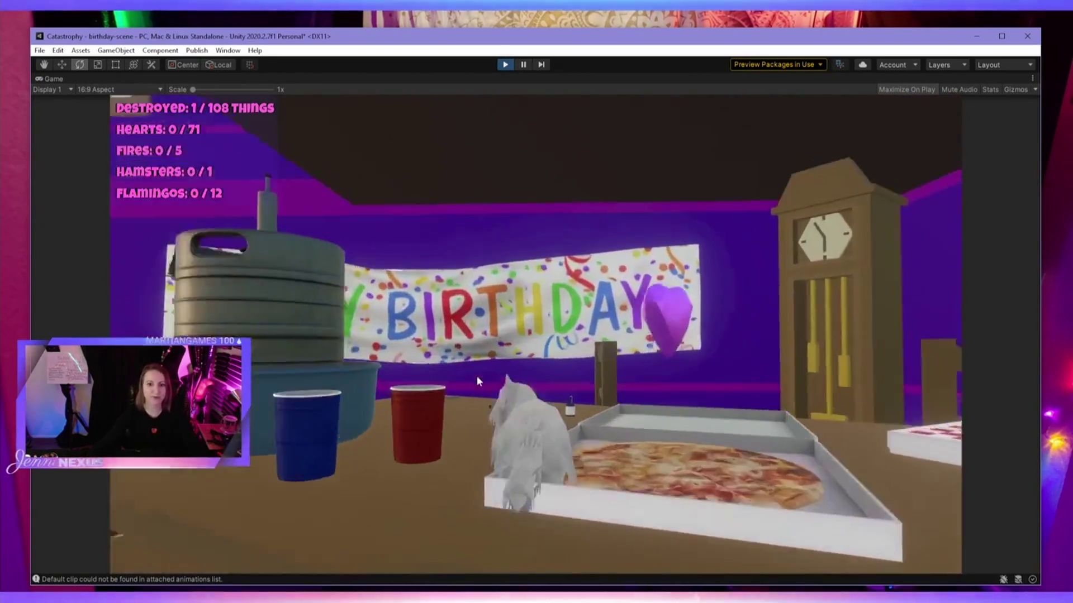
Walk the cat around the birthday table to check the pizza boxes, snack bowl, cups, keg and party poppers.
key(d)
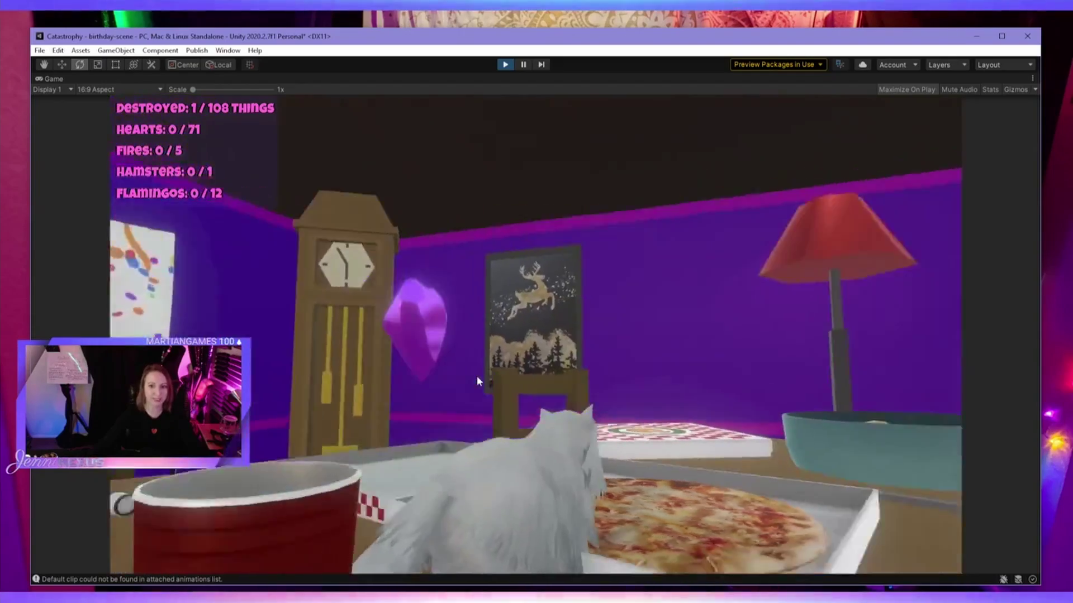
key(d)
key(a)
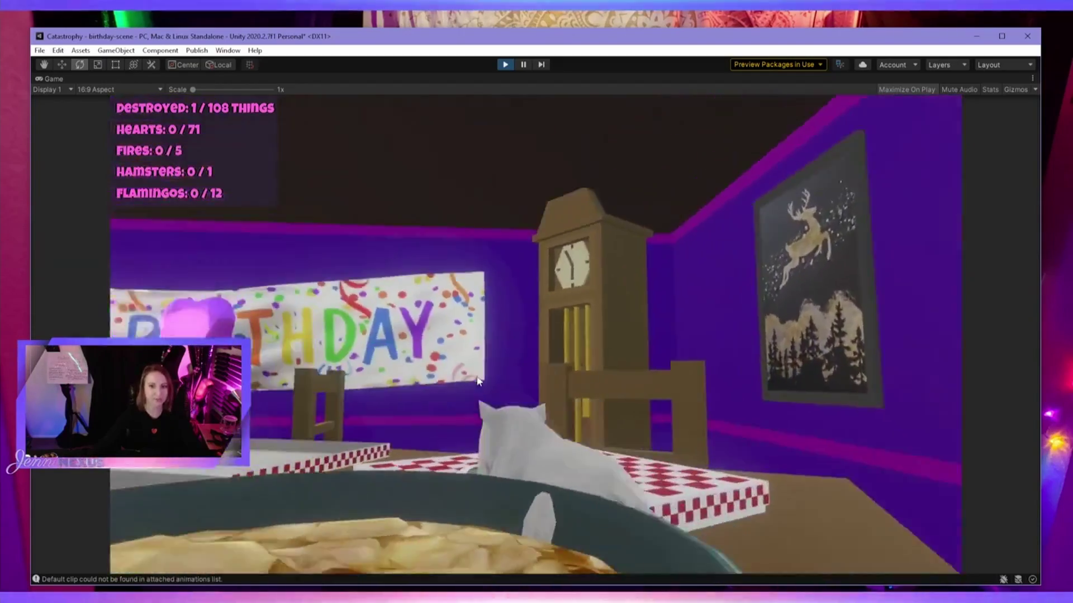
key(a)
key(w)
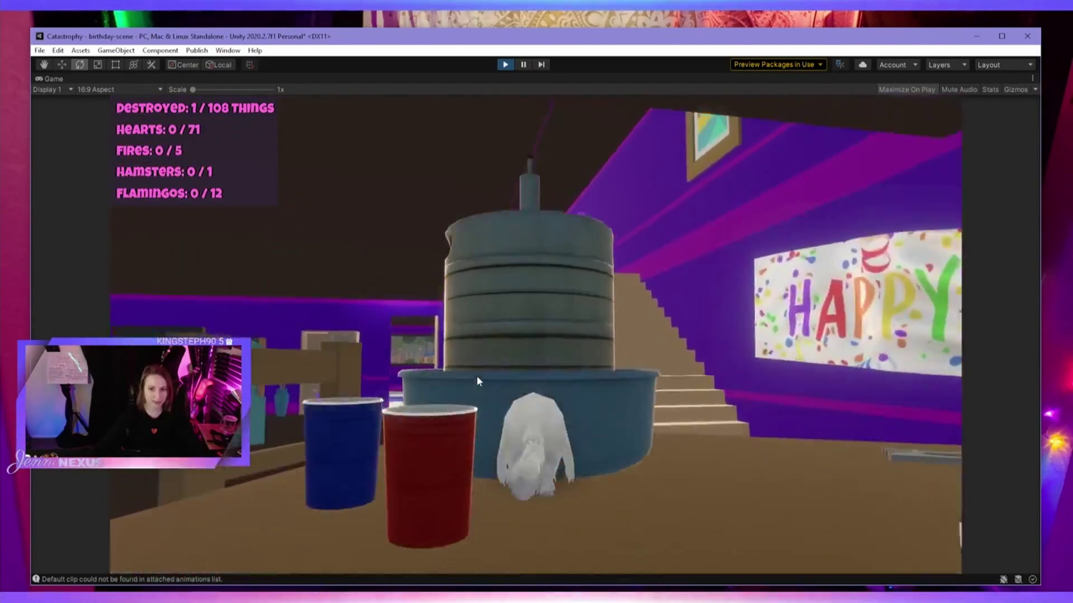
key(w)
key(s)
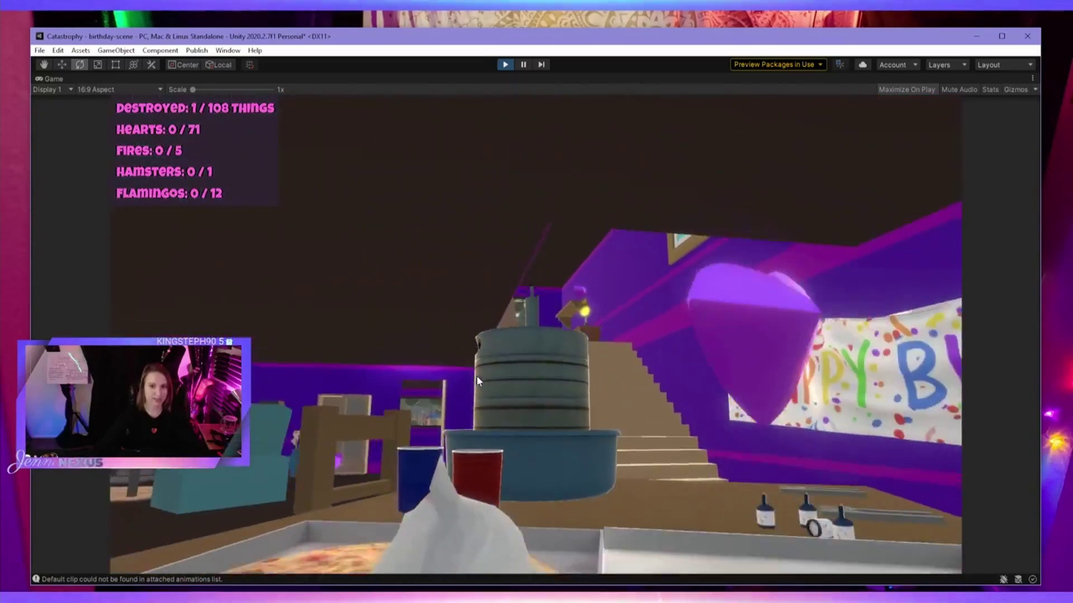
key(s)
key(w)
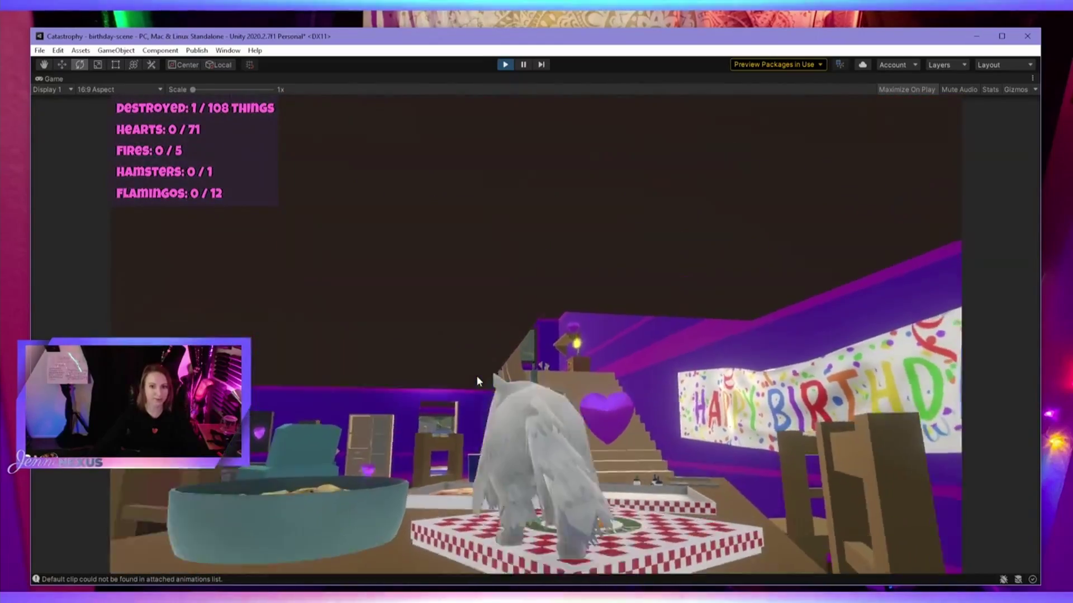
Jump the cat off the birthday table and run it across the tiled floor toward the round table.
key(space)
key(s)
key(a)
key(w)
key(a)
key(space)
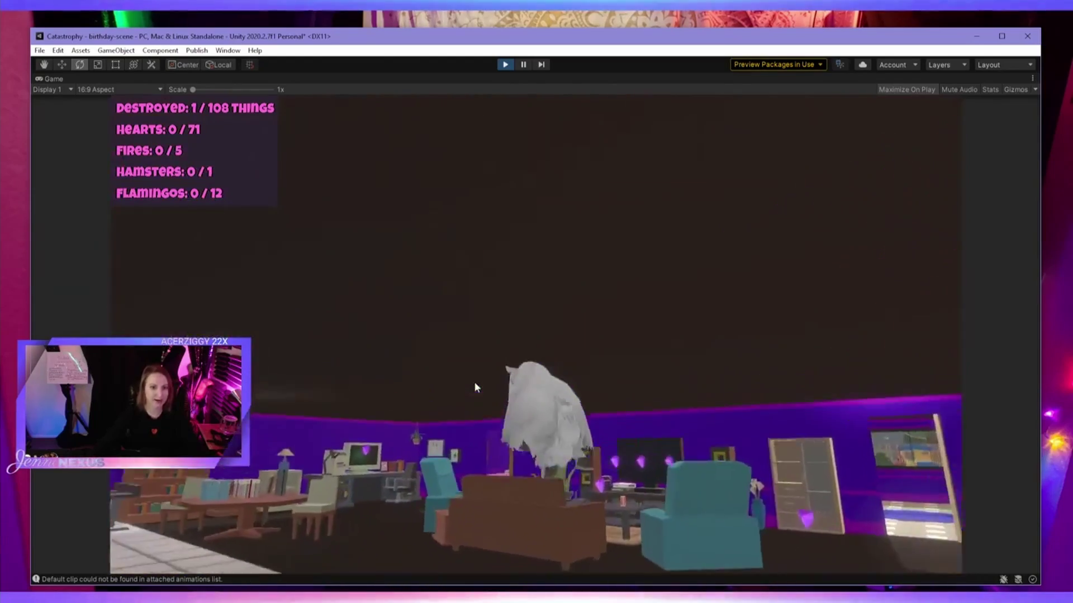
key(a)
key(w)
key(d)
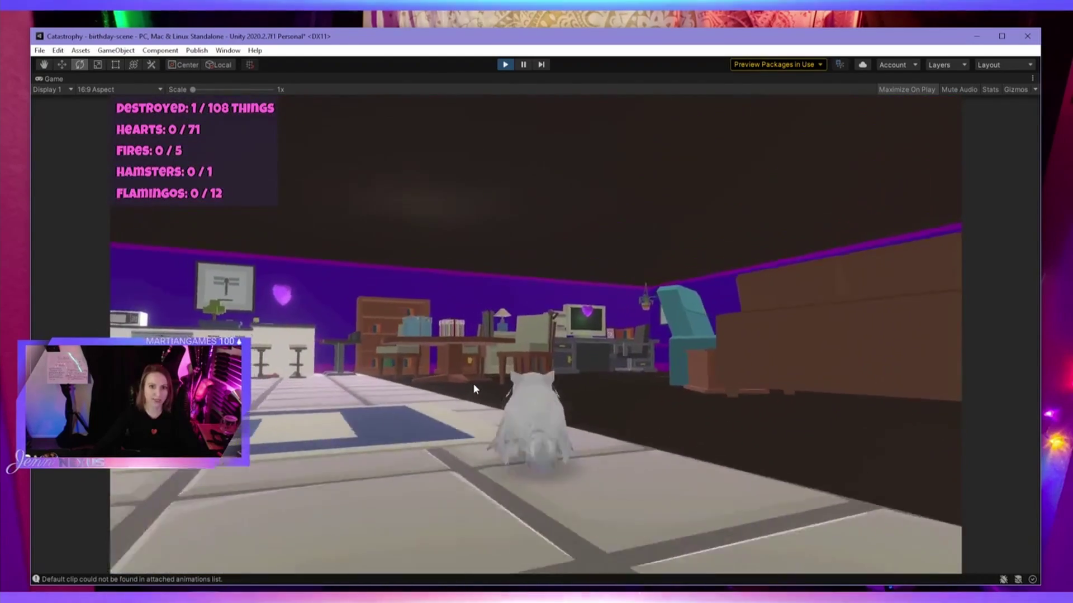
Jump the cat via a chair onto the round table to inspect the placed presents up close.
key(w)
key(a)
key(space)
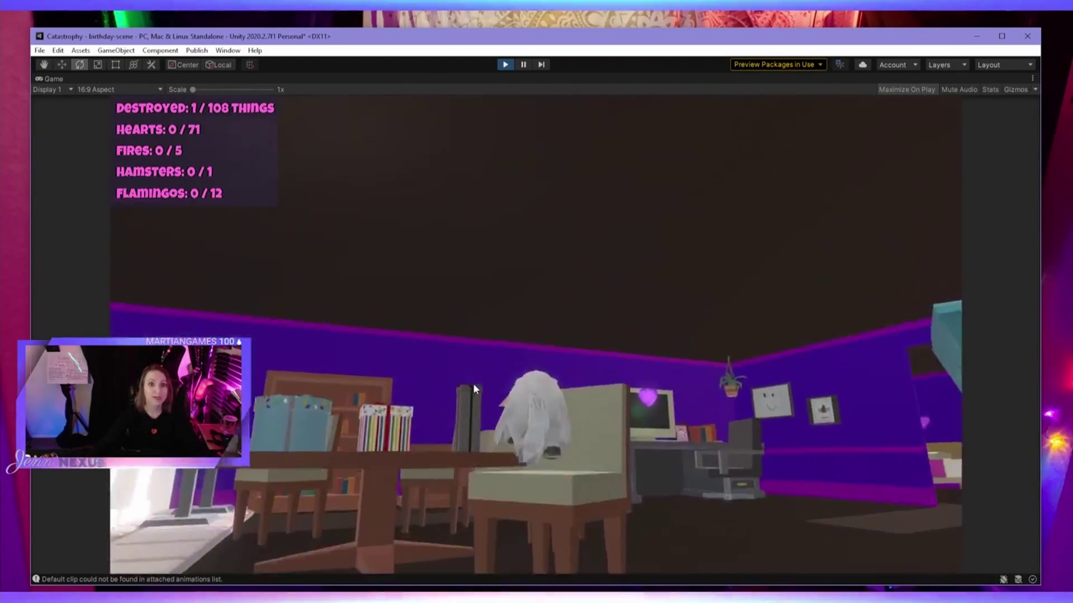
key(w)
key(a)
key(space)
key(w)
key(space)
key(a)
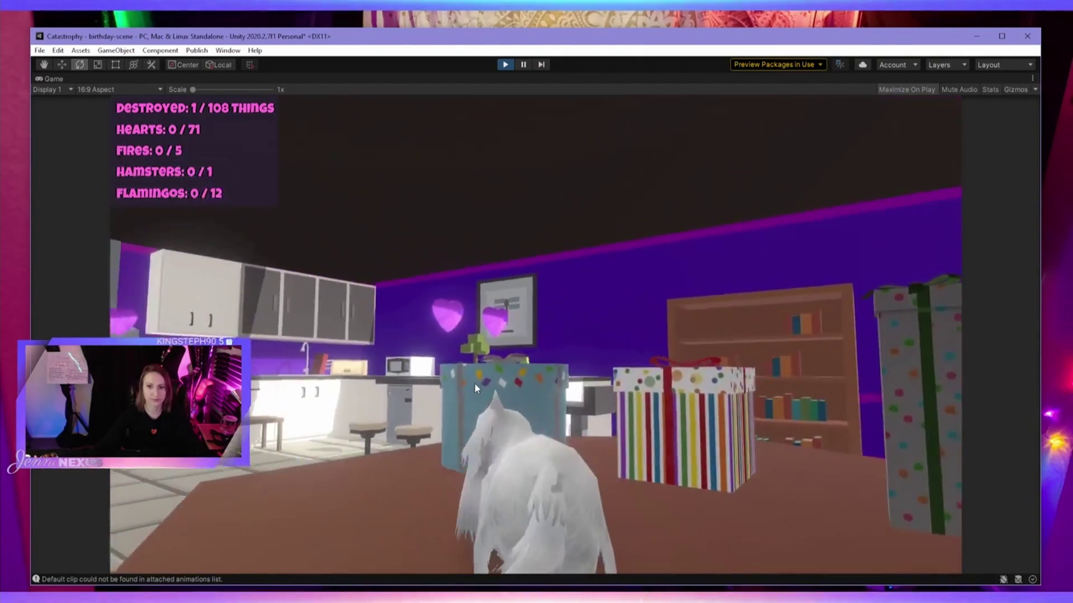
Move the cat onto the kitchen counter with the letters and look back across the whole room.
key(space)
key(w)
key(a)
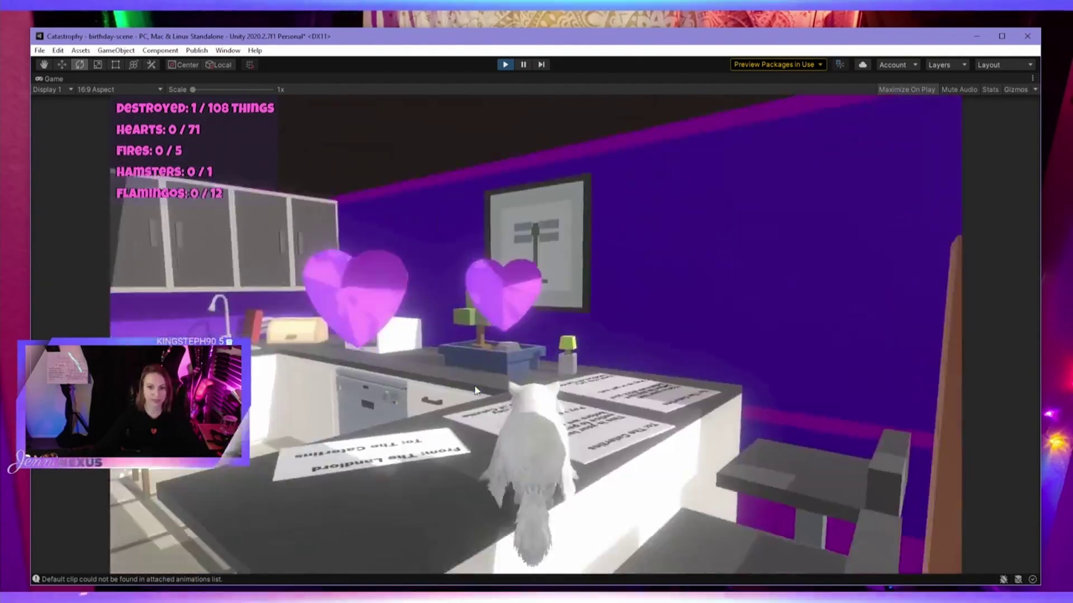
key(w)
key(space)
key(a)
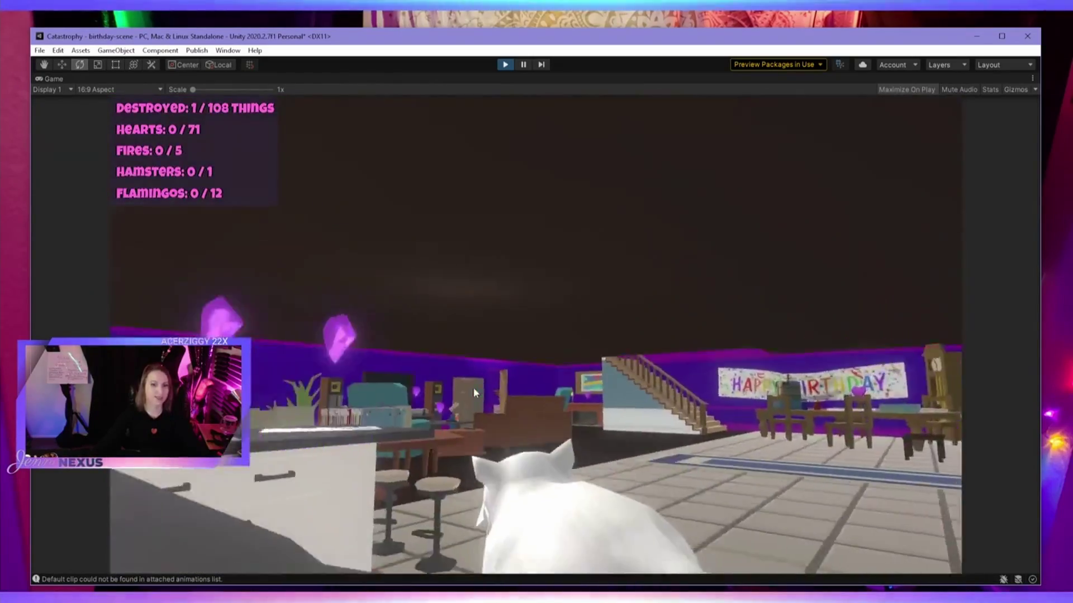
Run the cat across the tiled floor and view the presents on the round table from below.
key(w)
key(d)
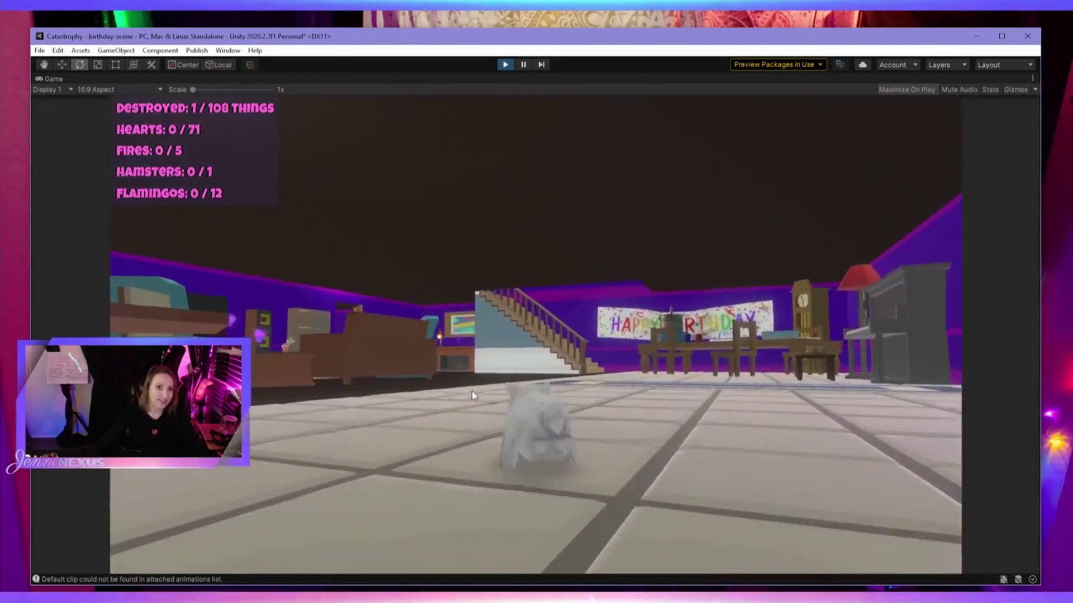
key(a)
key(w)
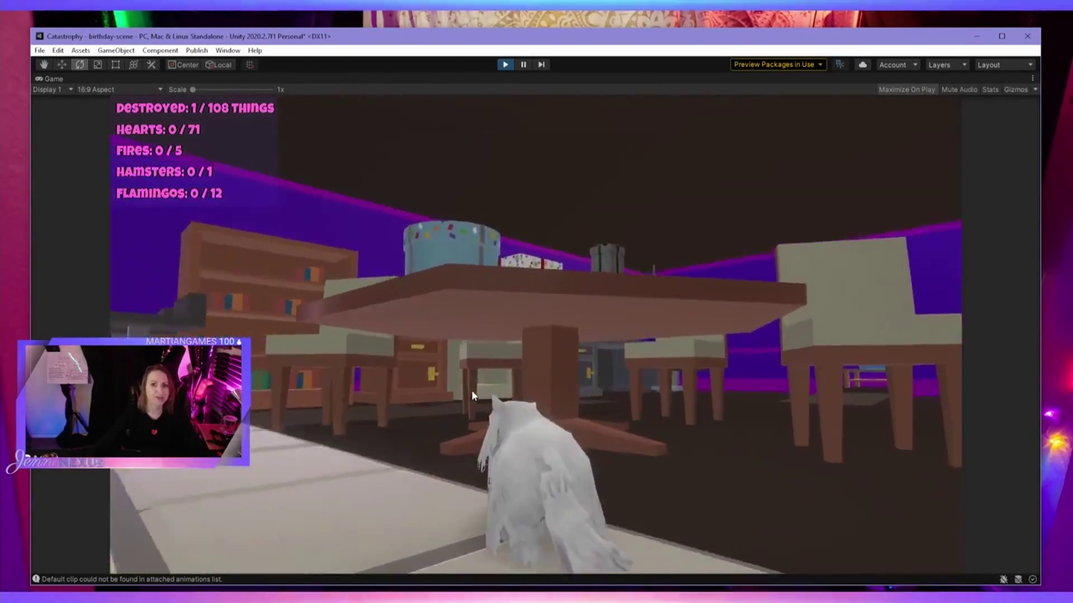
key(s)
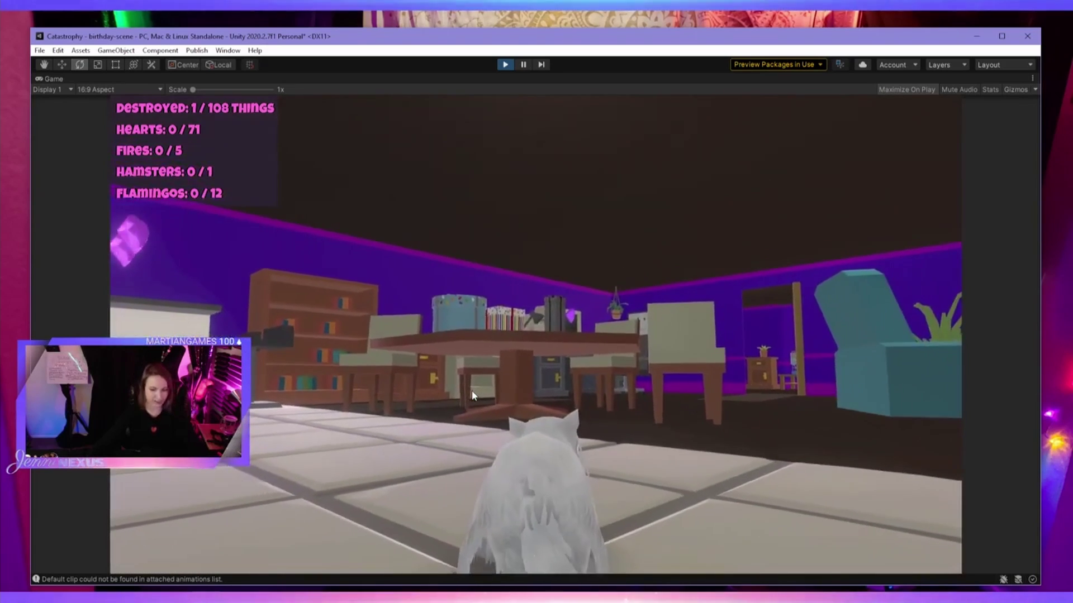
Jump the cat onto the round table beside the presents and turn it toward the kitchen.
key(w)
key(space)
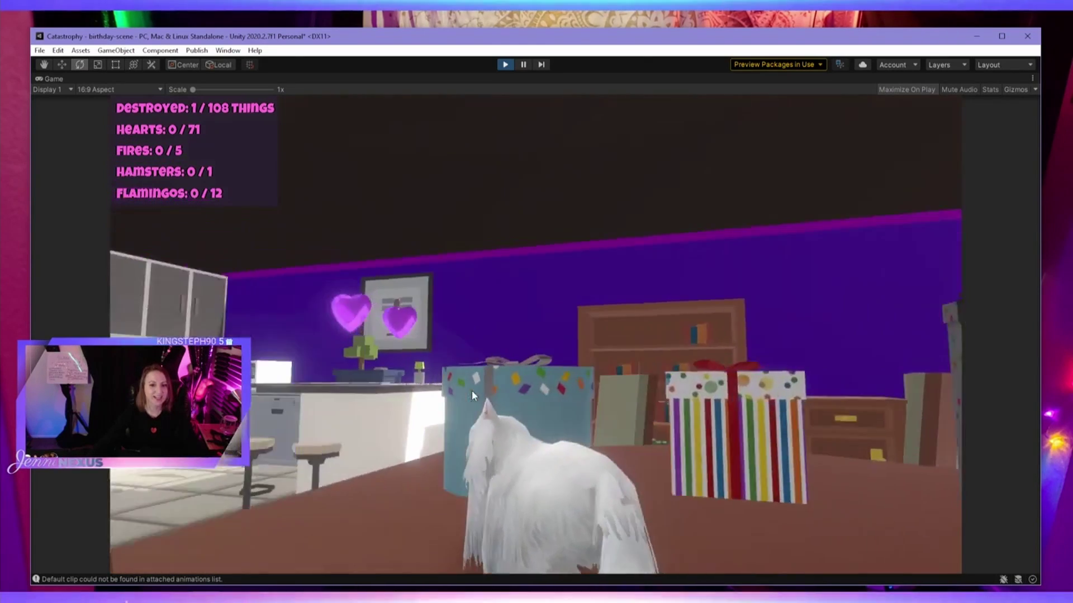
key(a)
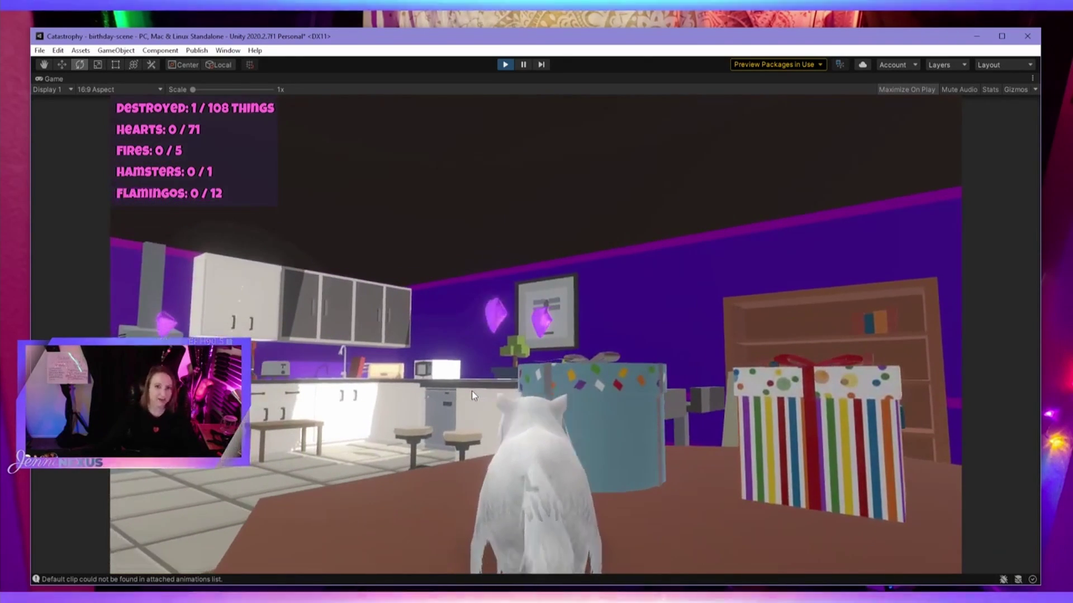
Jump the cat across to the kitchen counter with the landlord's letters and collect the floating hearts there.
key(w)
key(space)
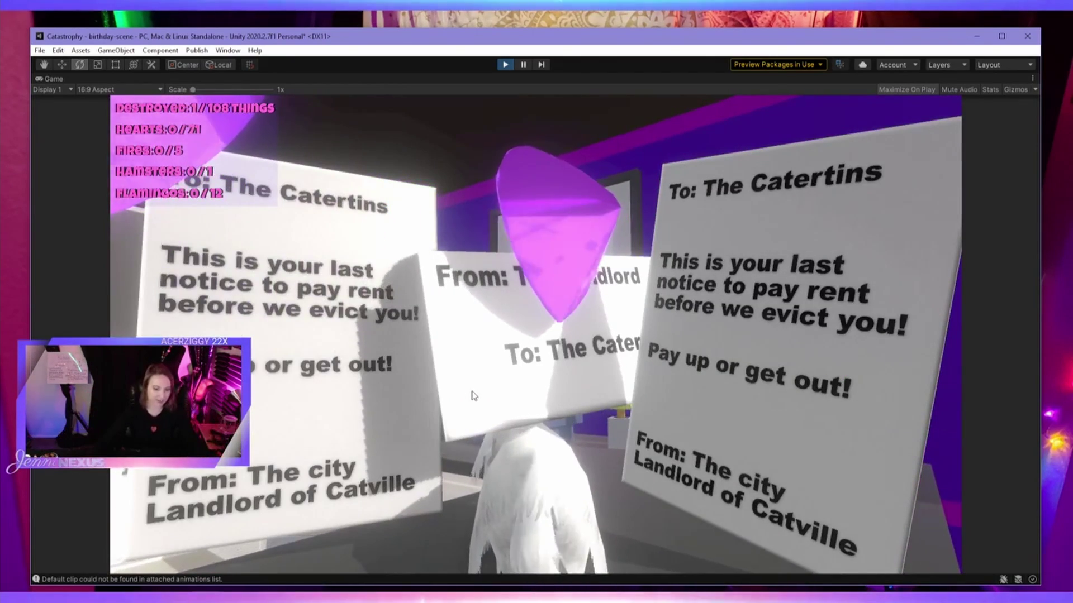
key(space)
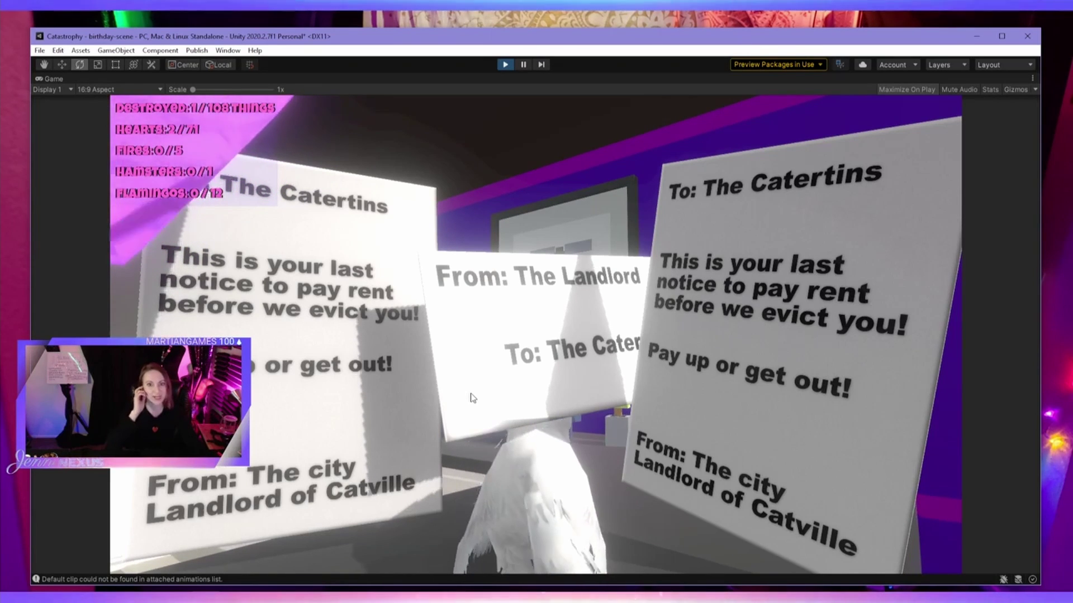
Run the cat along the kitchen counter past the coffee maker and stove, and drop it onto the tiled floor.
key(w)
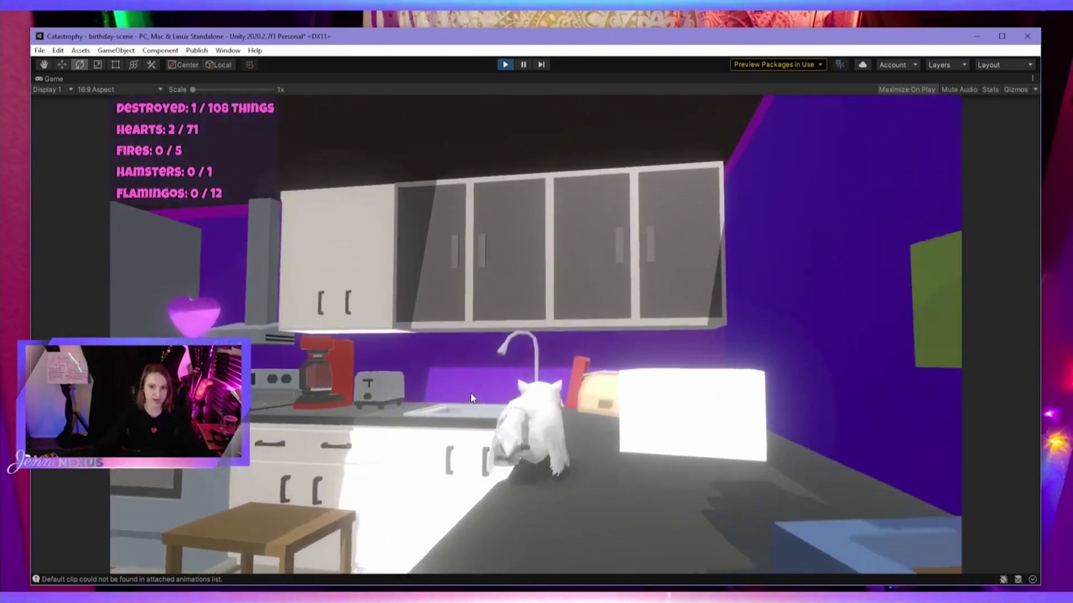
key(w)
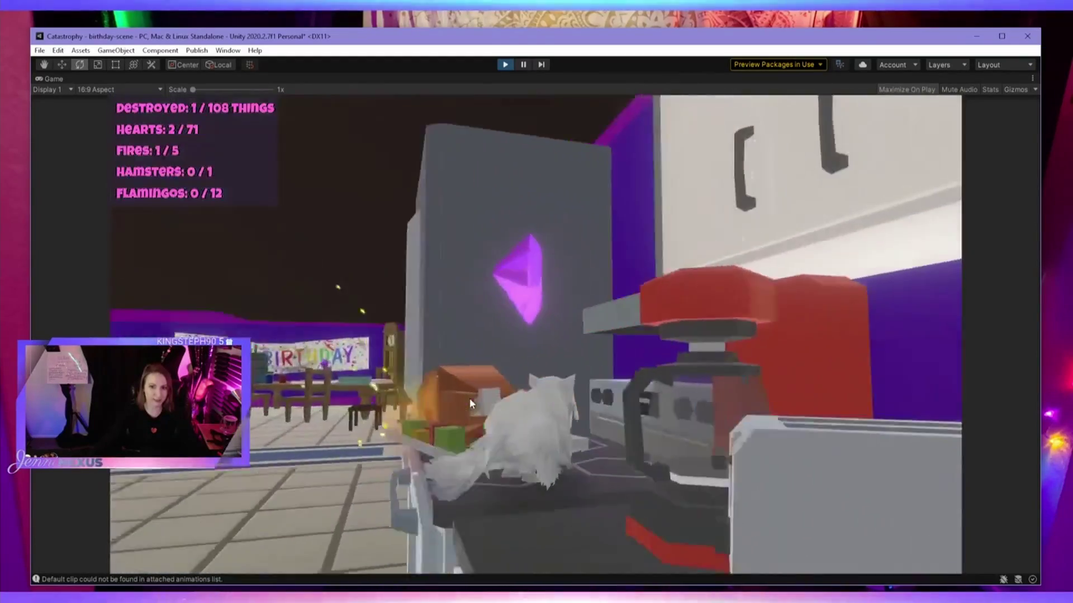
key(w)
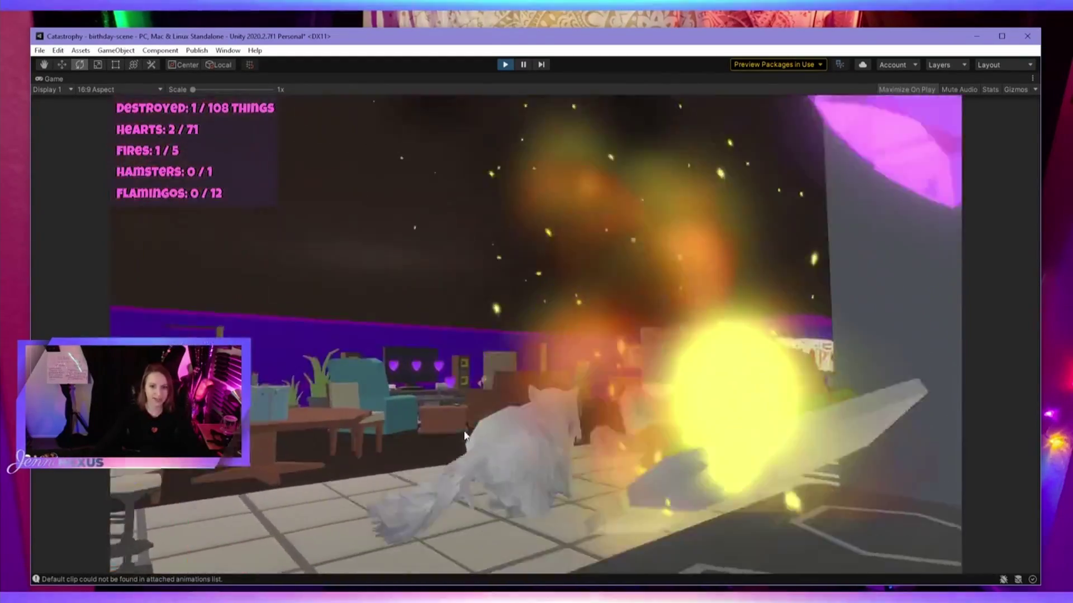
key(w)
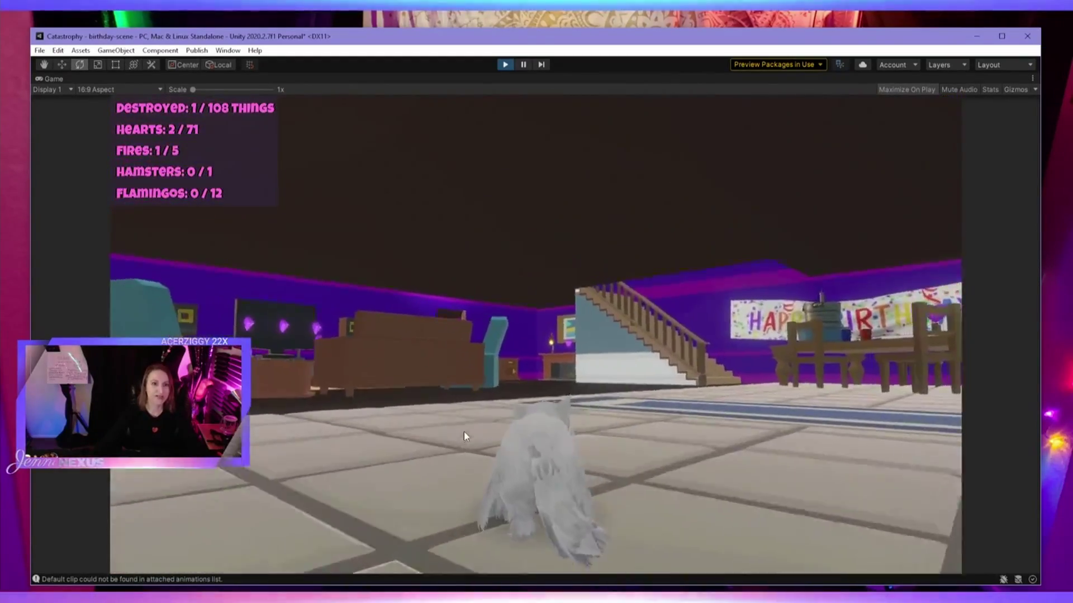
Run the cat into the living room and jump it onto the side table with the remote control.
key(w)
key(a)
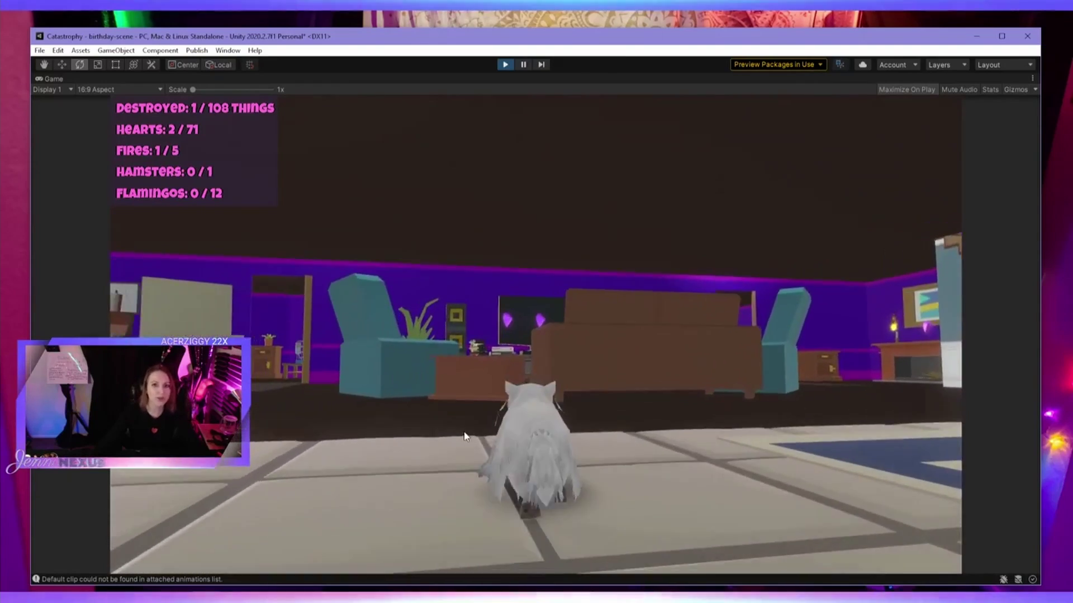
key(w)
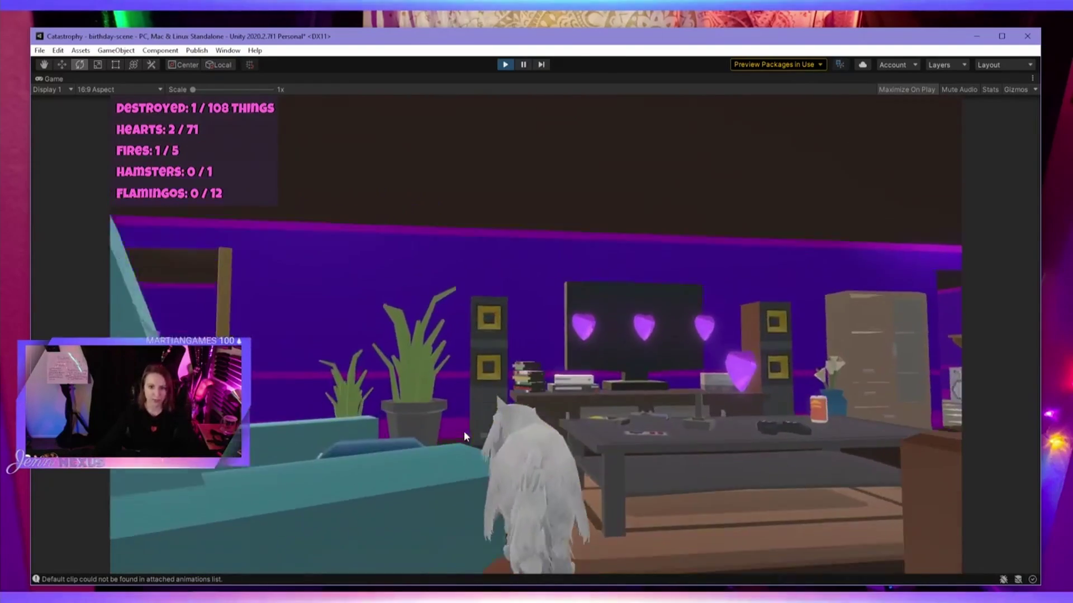
key(w)
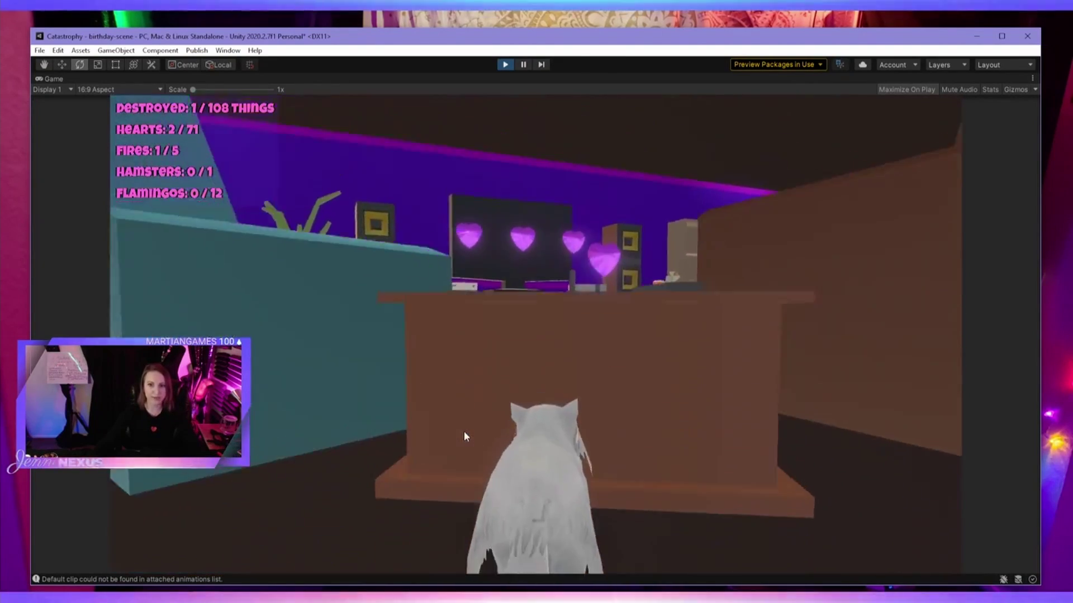
key(space)
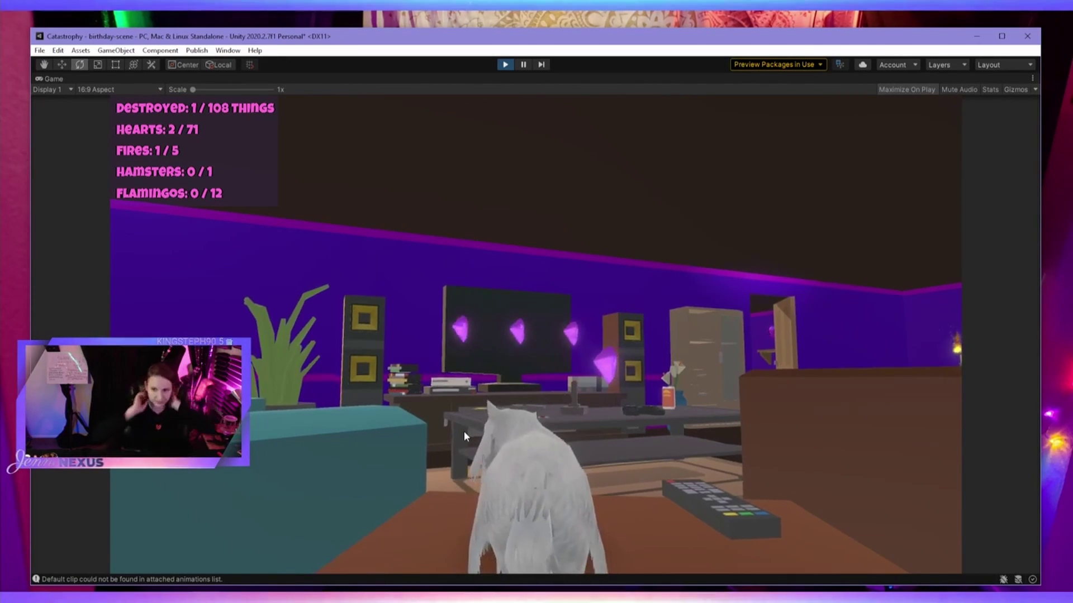
Jump the cat from the side table across to the TV stand beside the game console.
key(space)
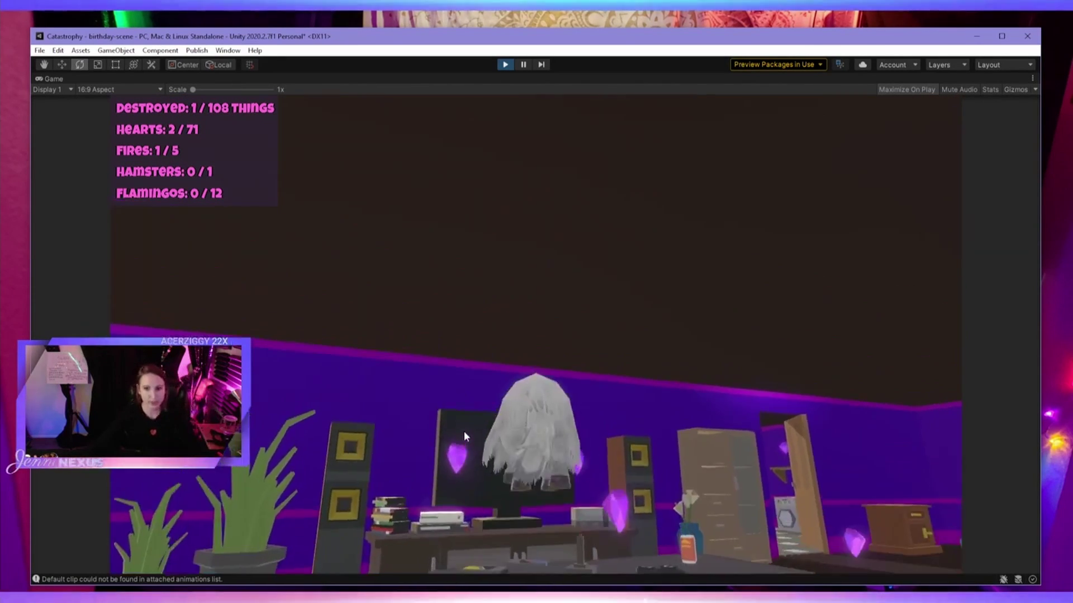
key(w)
key(space)
key(w)
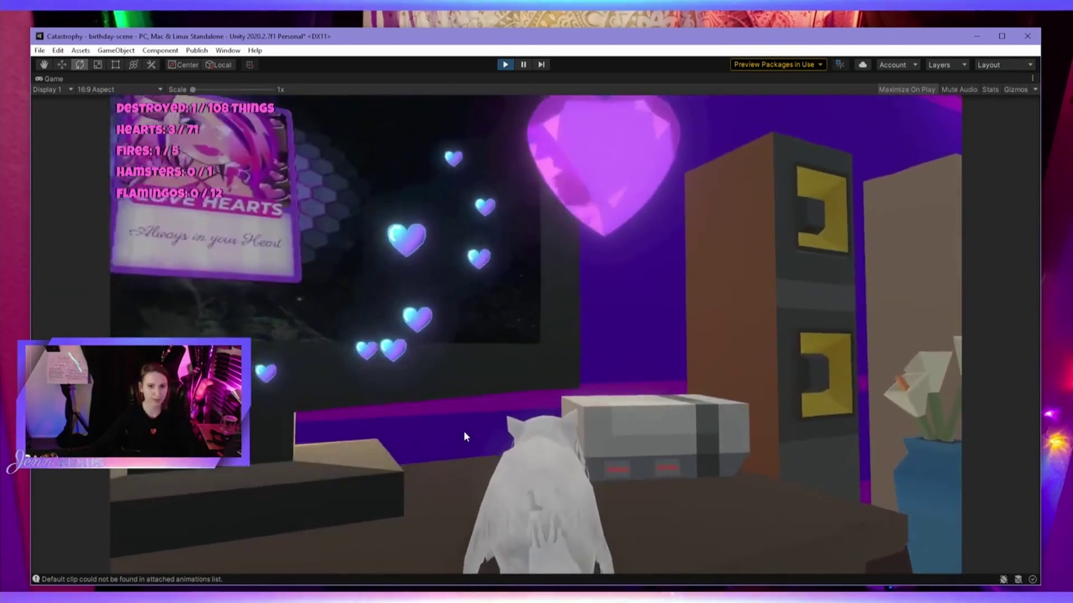
View the Love Hearts card on the TV screen and bring the cat down to the floor in front of it.
key(a)
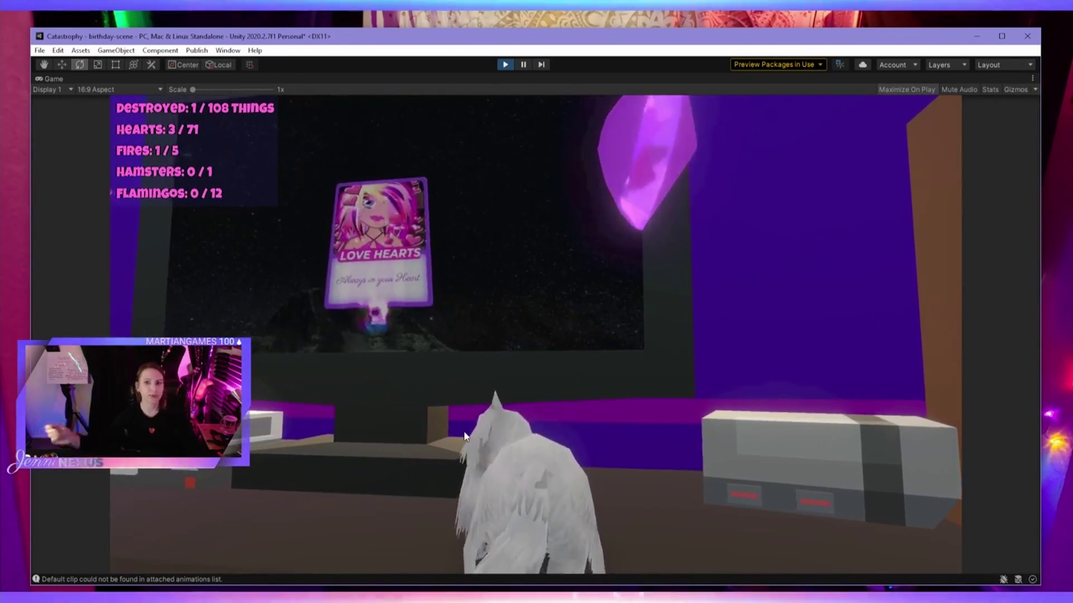
key(s)
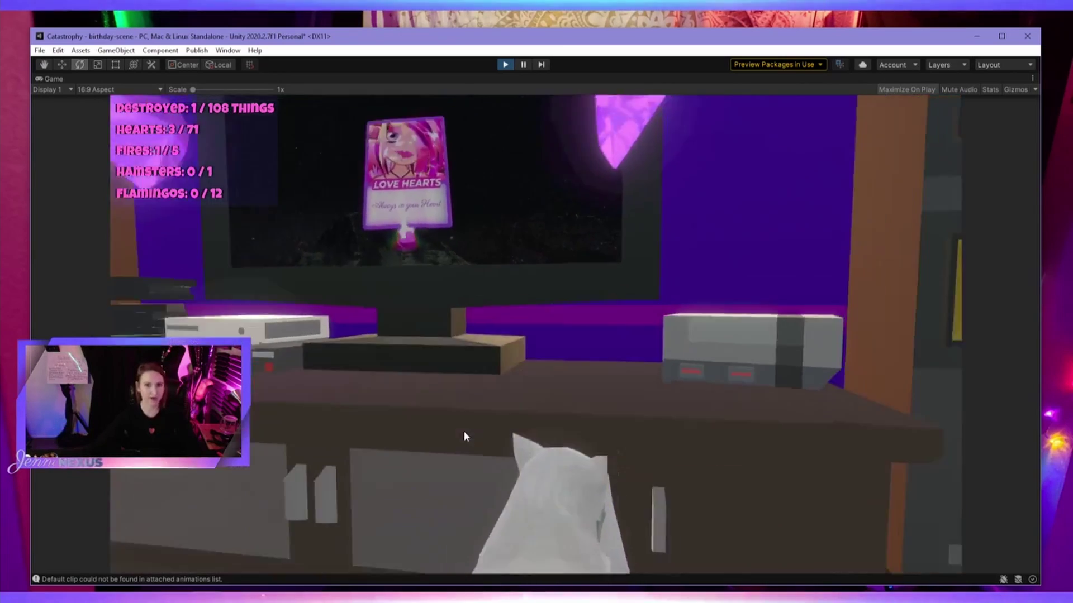
key(w)
key(a)
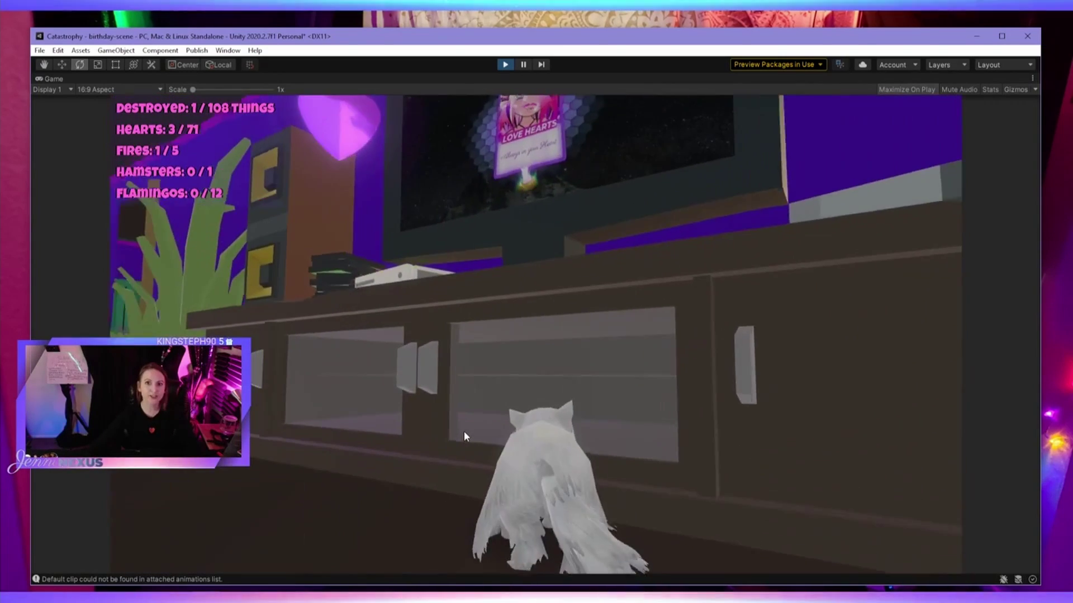
Run the cat along the TV stand and past the computer desk back toward the round table.
key(a)
key(w)
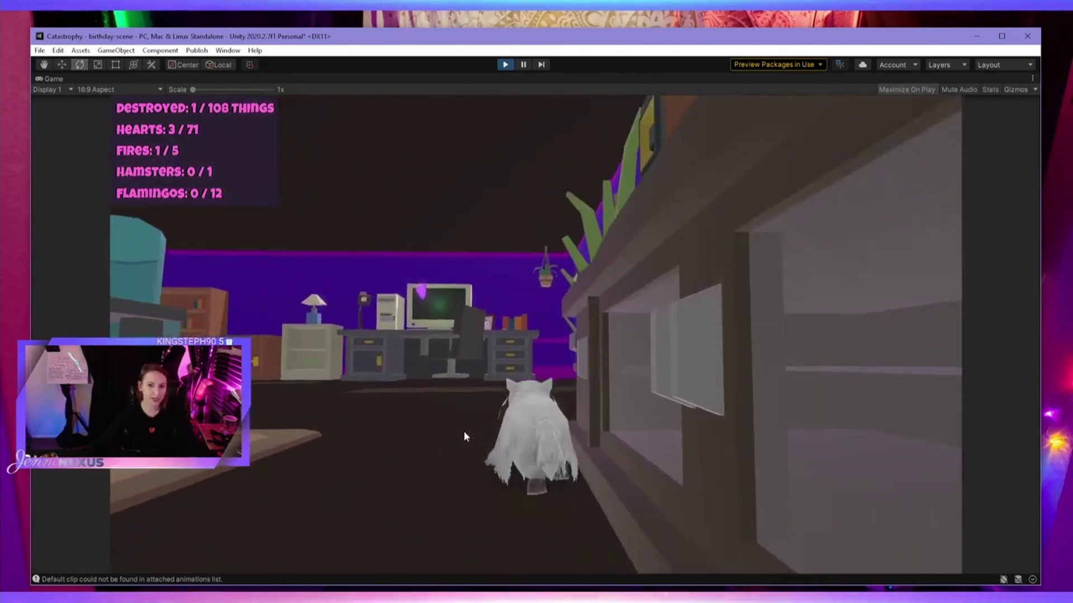
key(a)
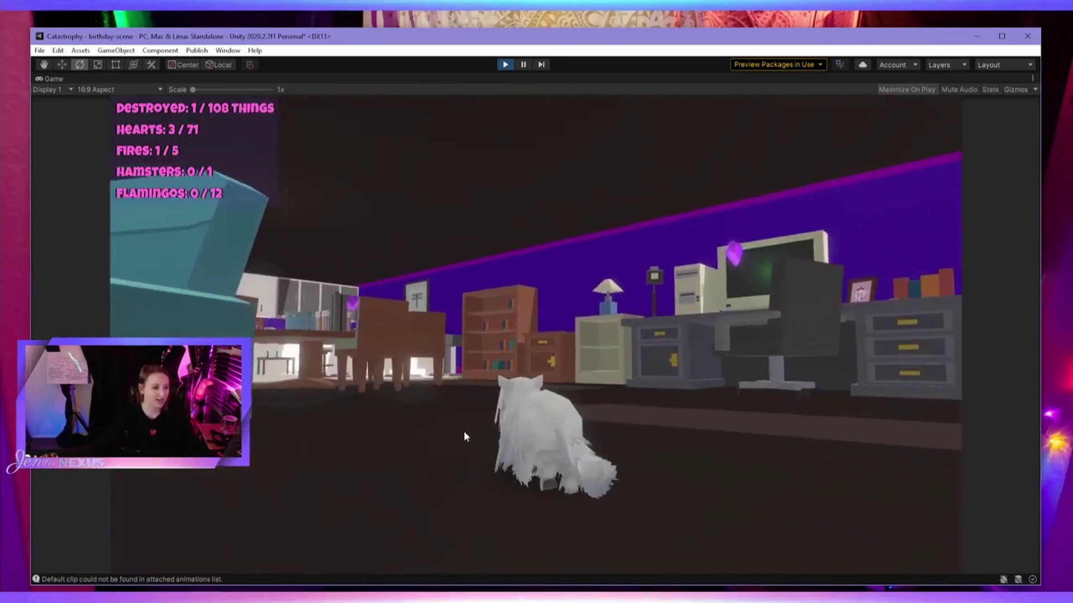
key(a)
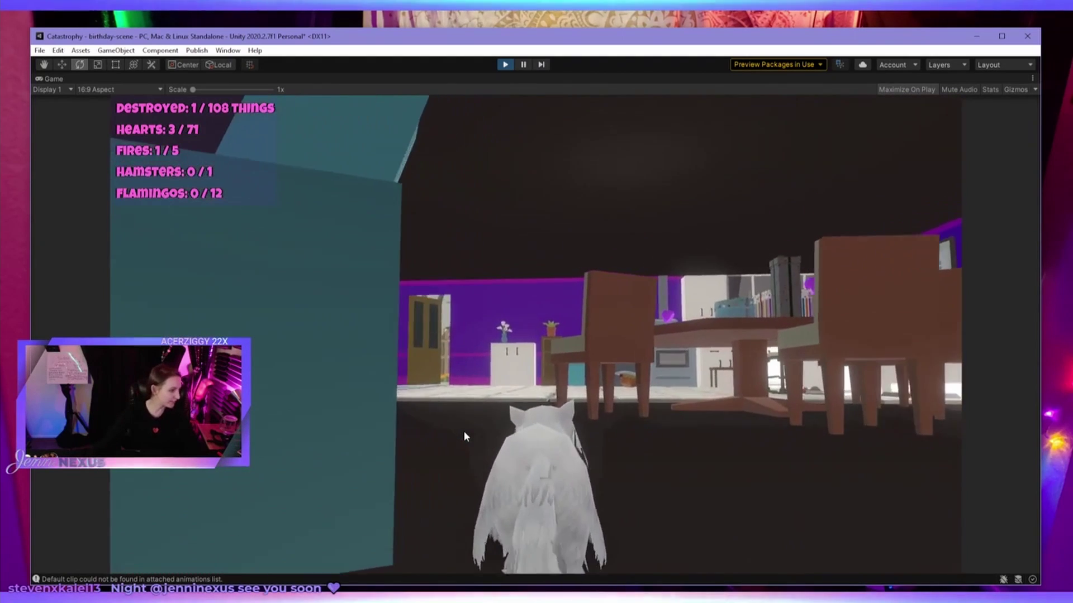
Bring the cat to the piano bench and jump it up onto the piano above the keys.
key(a)
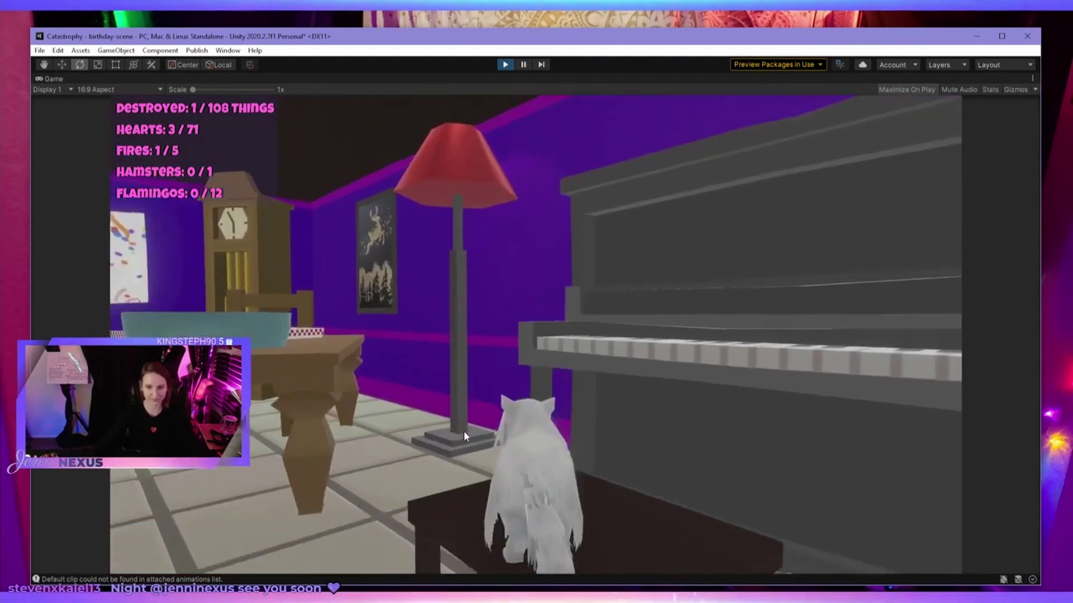
key(d)
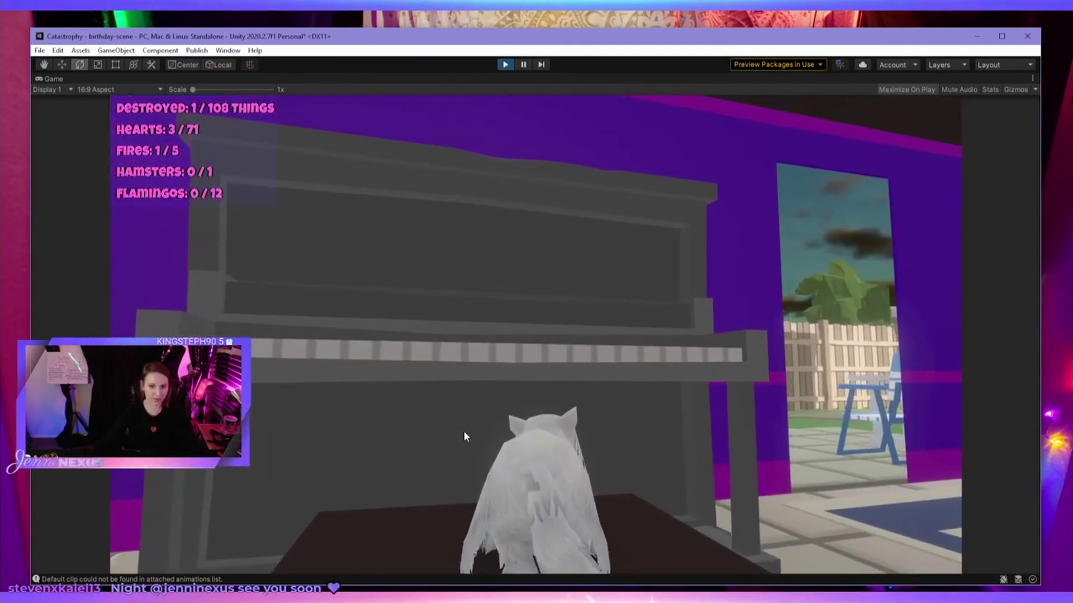
key(a)
key(space)
key(w)
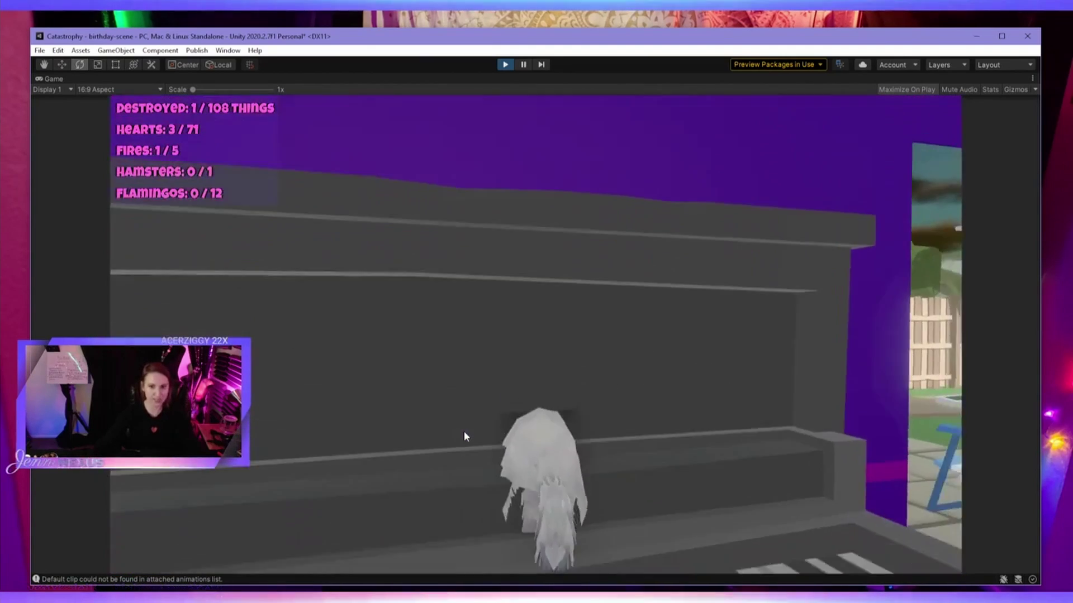
key(a)
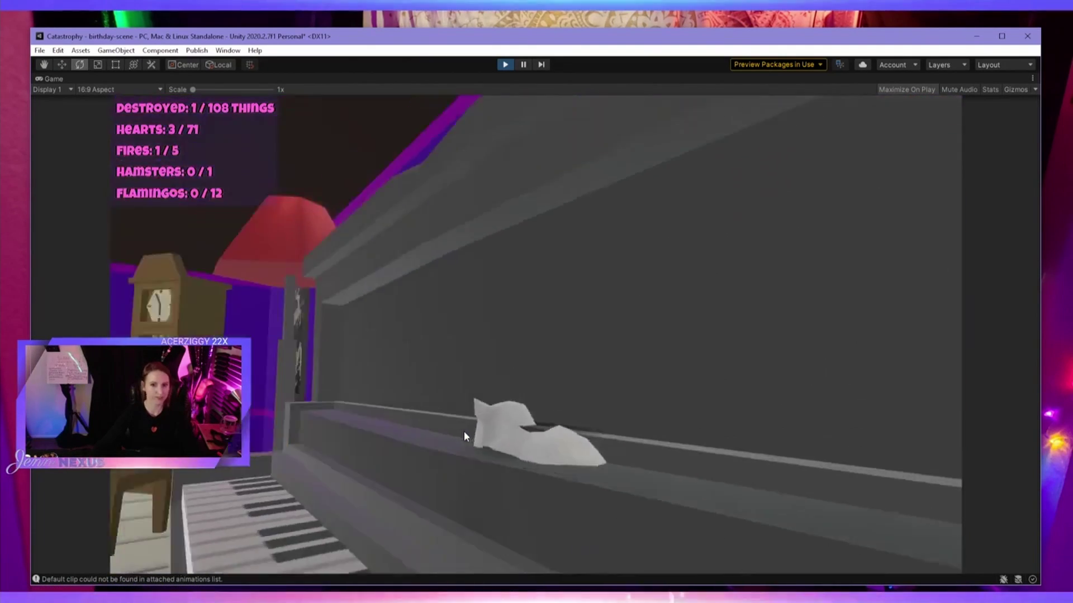
Jump the cat from the piano onto the pizza on the birthday table and view the keg, cups and banner.
key(a)
key(w)
key(space)
key(w)
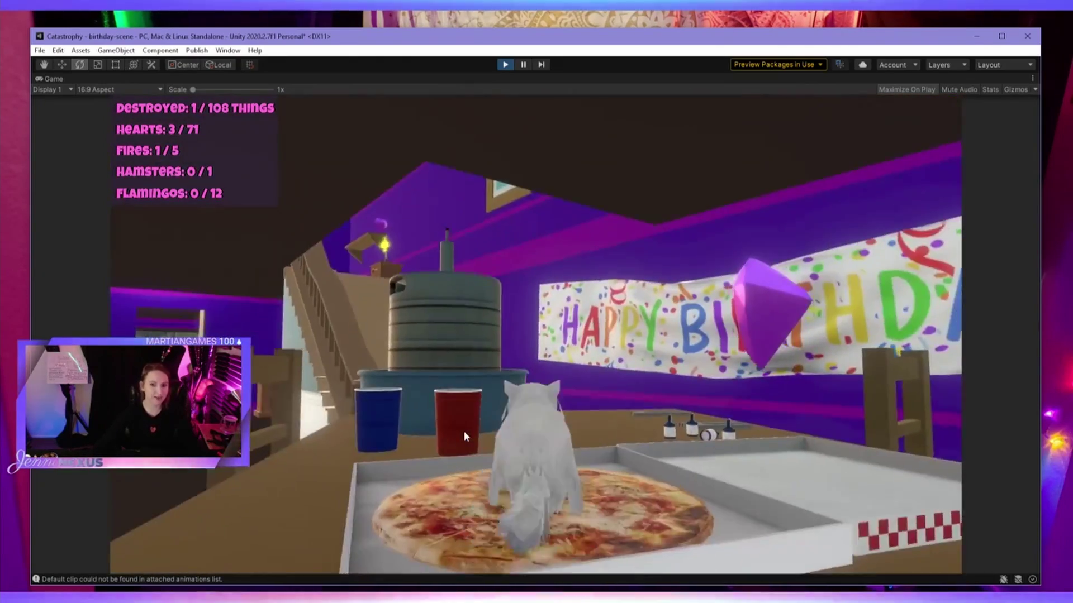
key(a)
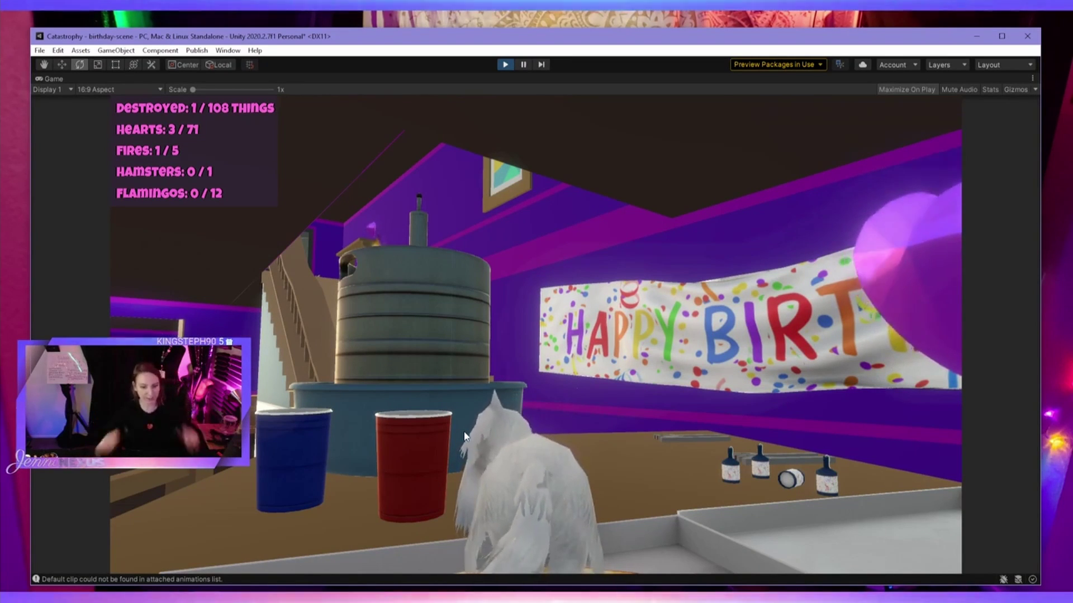
Run the cat off the birthday table past the staircase and onto the dark living room floor.
key(w)
key(w)
key(a)
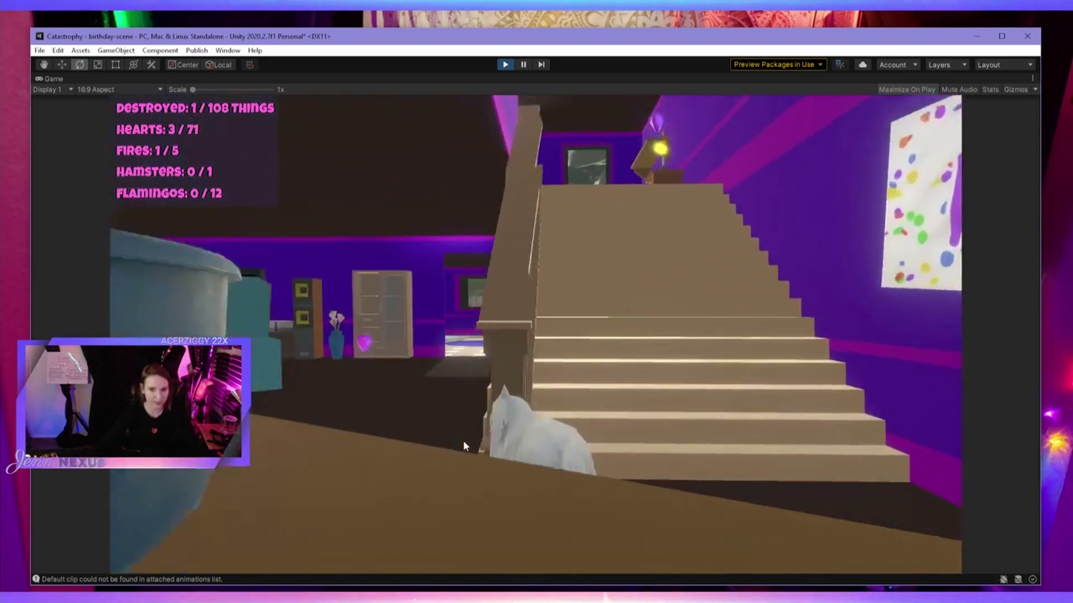
key(w)
key(a)
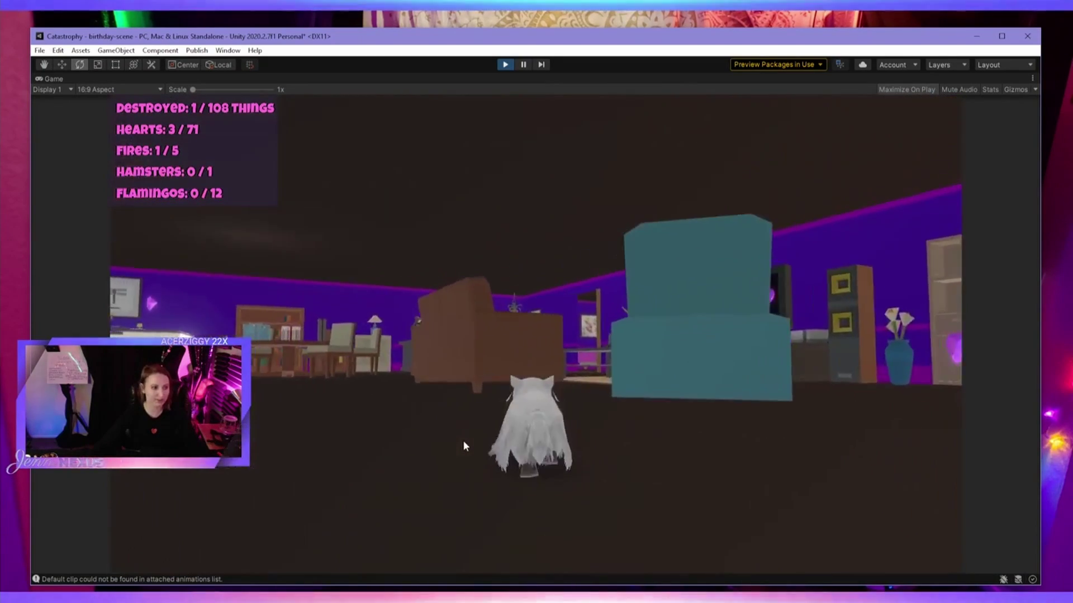
Turn the cat back toward the tiled floor and make it run and jump toward the piano.
key(a)
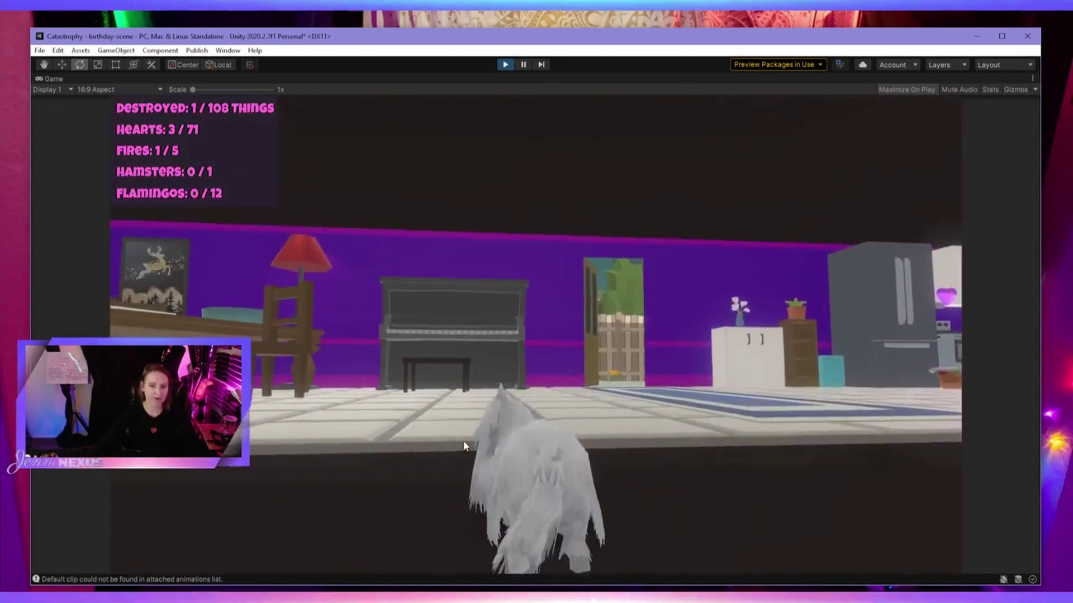
key(w)
key(w)
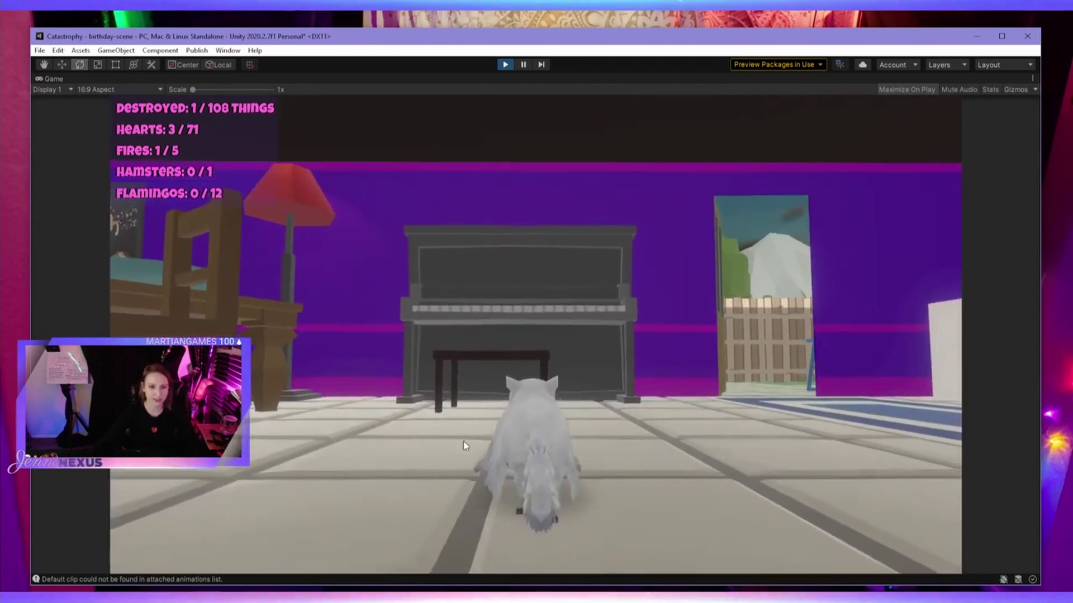
key(space)
key(space)
Run the cat across the blue rug toward the kitchen and exit play mode.
key(w)
key(d)
key(w)
key(w)
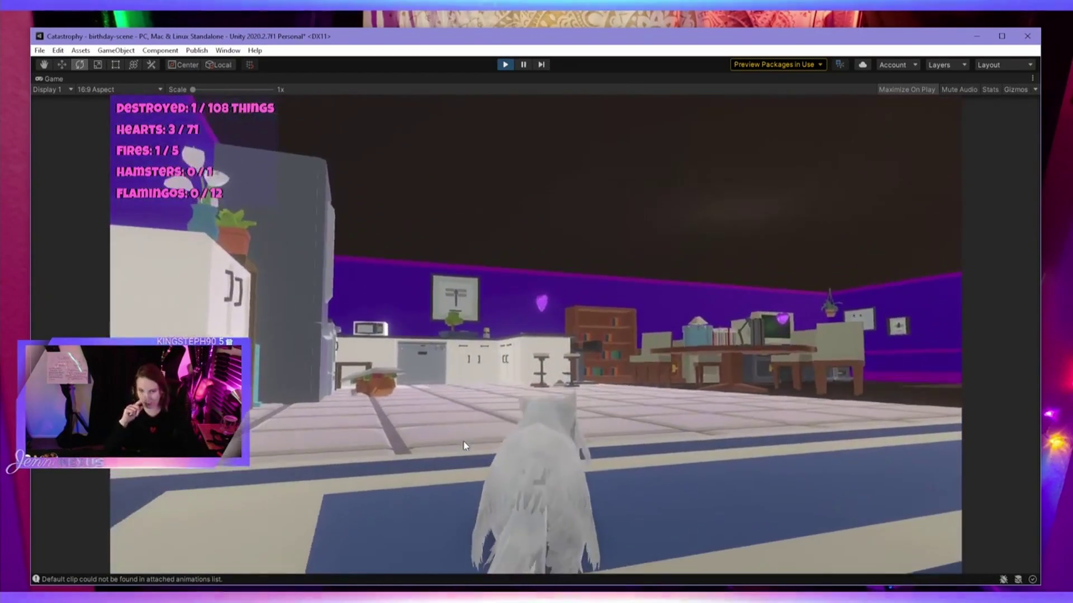
key(w)
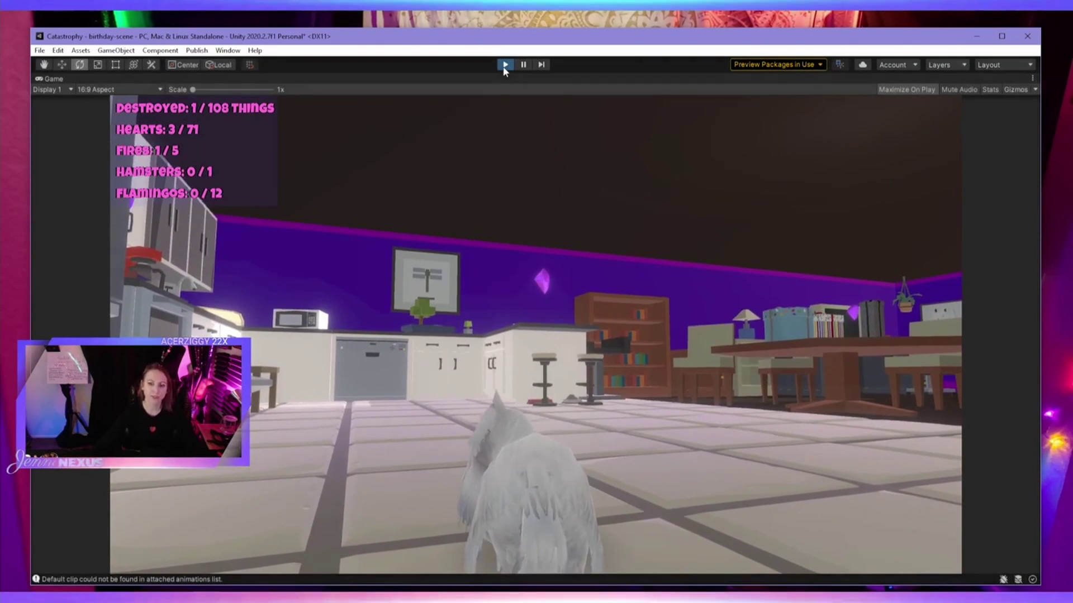
click(504, 65)
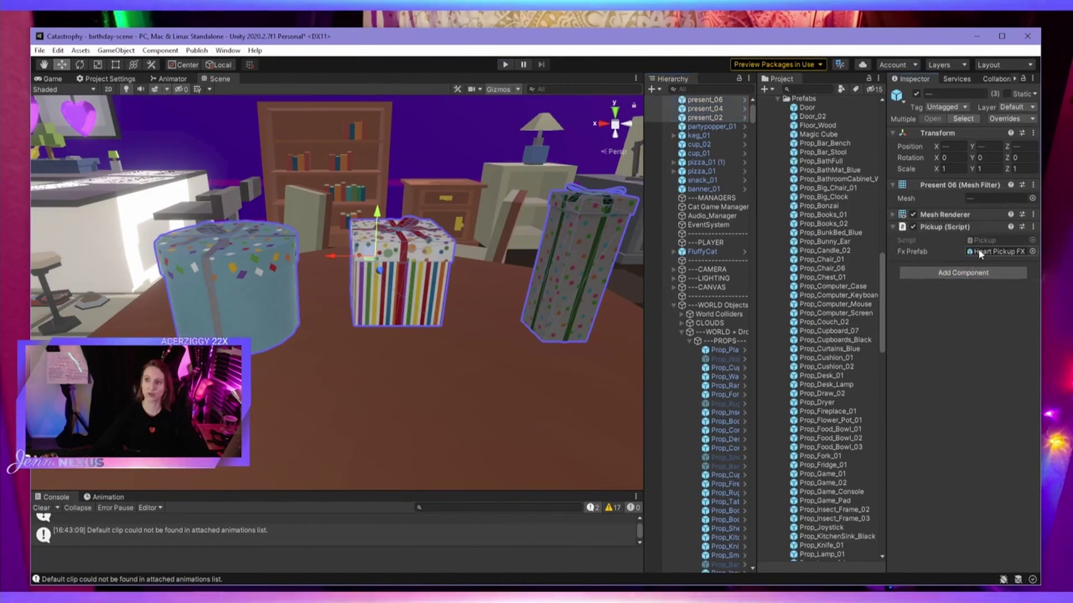
Locate the Heart Pickup FX prefab assigned to the presents' Pickup script and inspect the striped present on the round table.
click(977, 251)
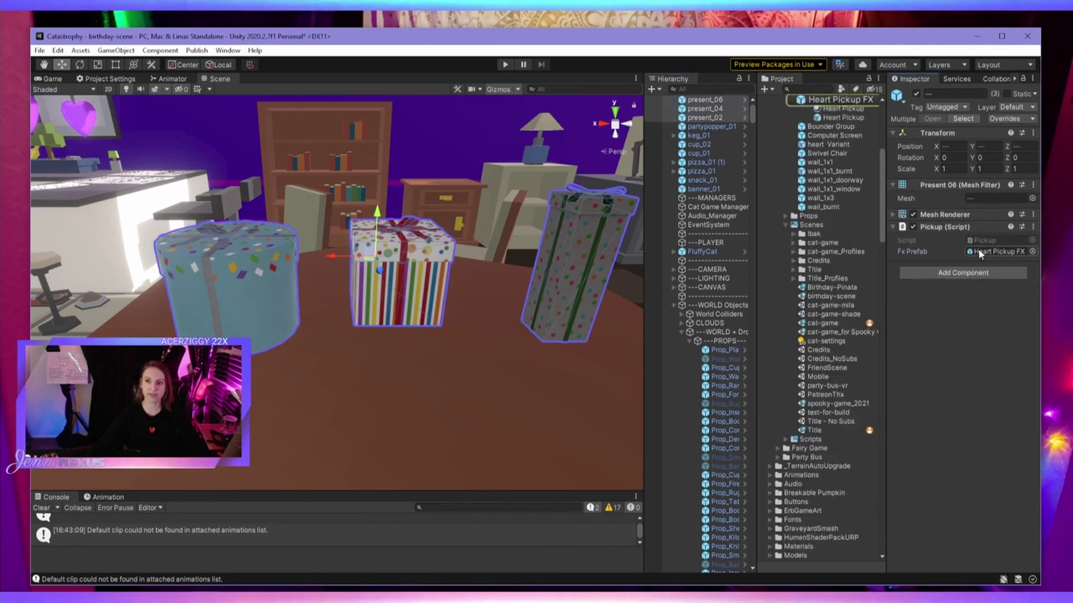
drag(379, 301, 500, 292)
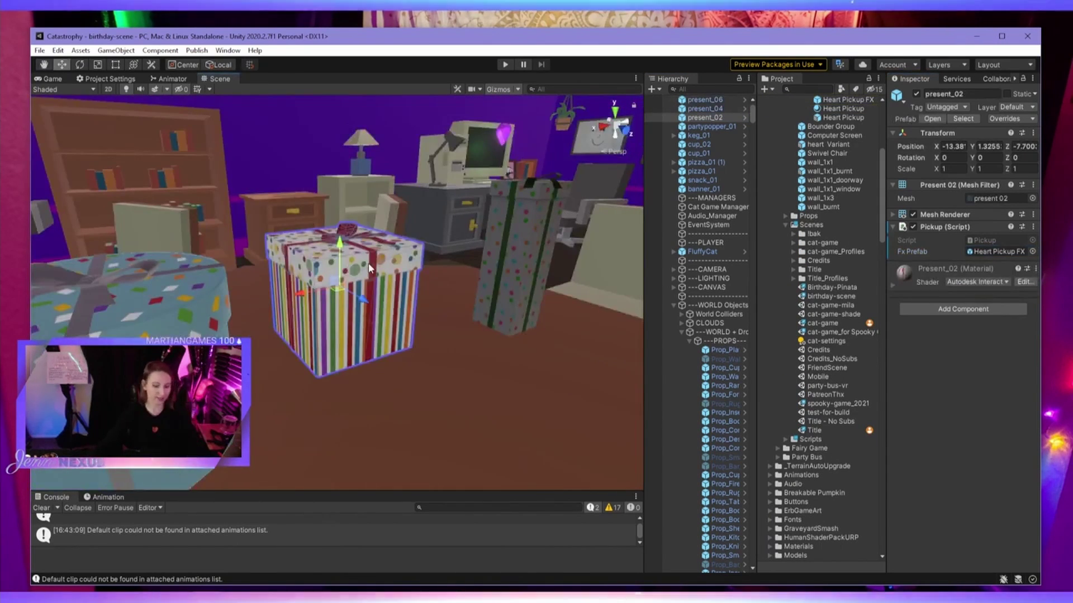
Inspect the heart near the kitchen counter and select the Heart Pickup FX prefab its Pickup script uses.
alt+drag(378, 252, 403, 311)
right_drag(403, 310, 383, 294)
key(s)
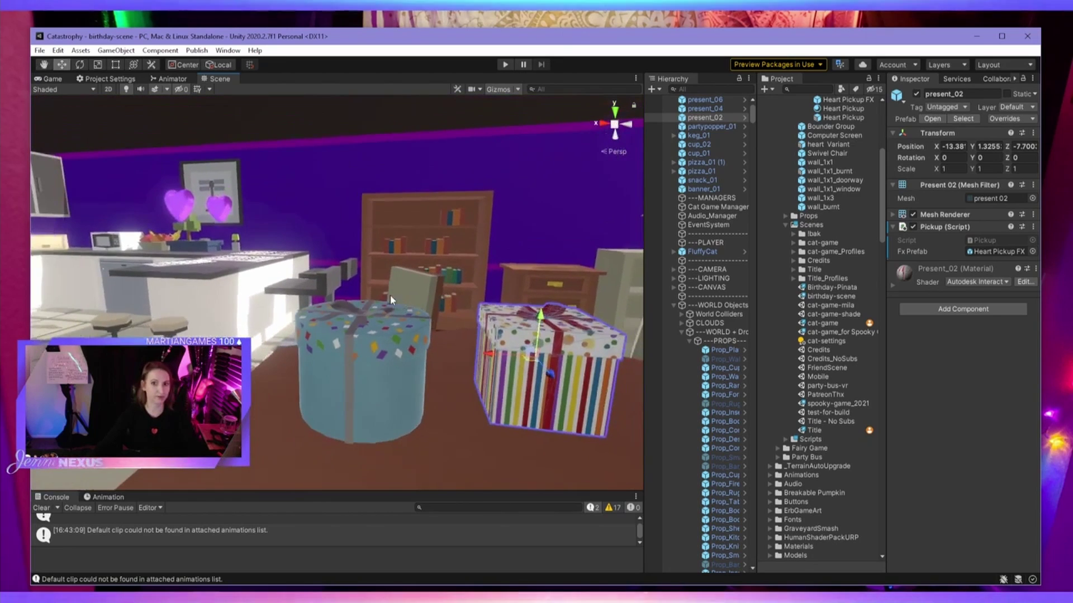
click(220, 209)
click(994, 397)
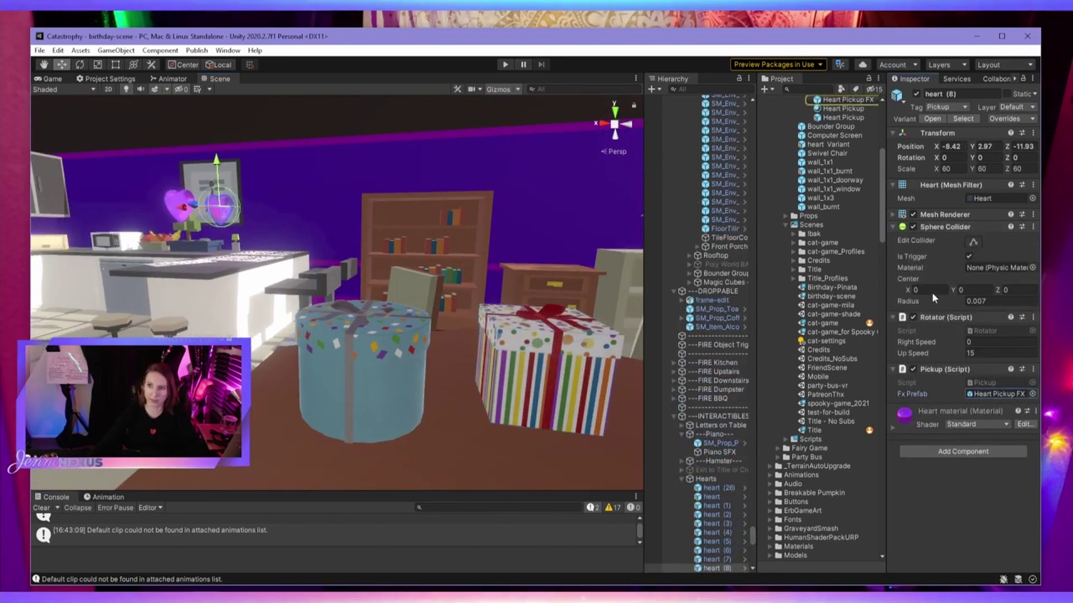
click(850, 99)
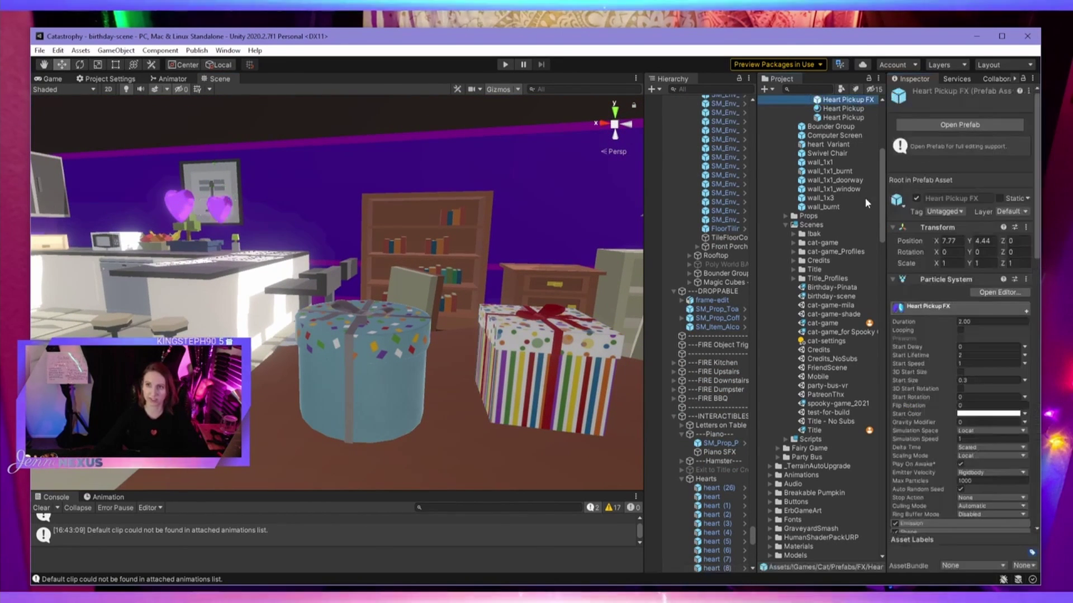
Duplicate the Heart Pickup FX prefab and name the copy Gift Pickup.
scroll(864, 197, up, 3)
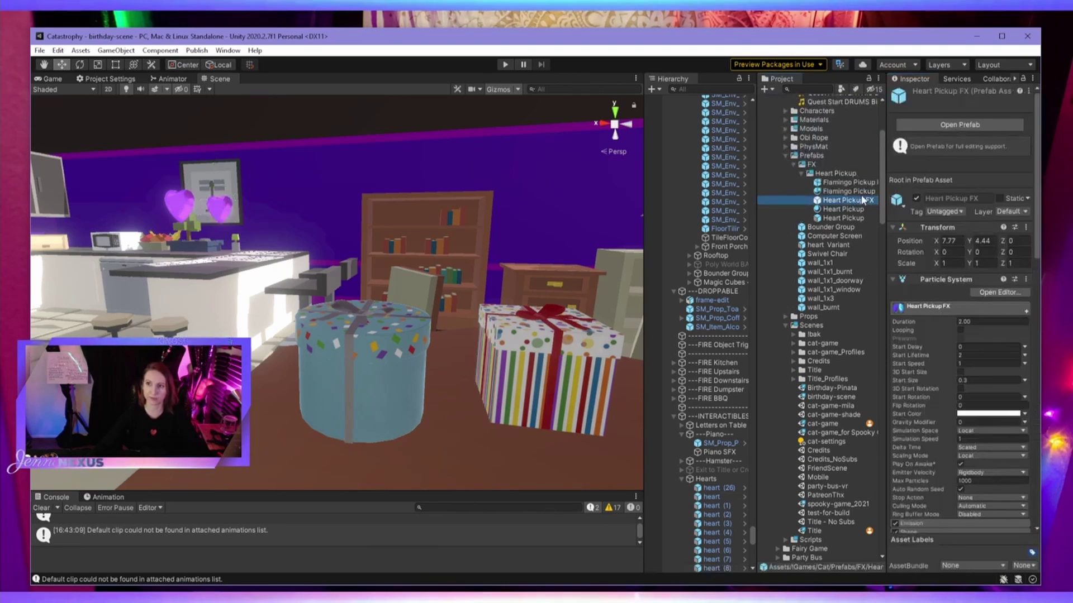
key(ctrl+d)
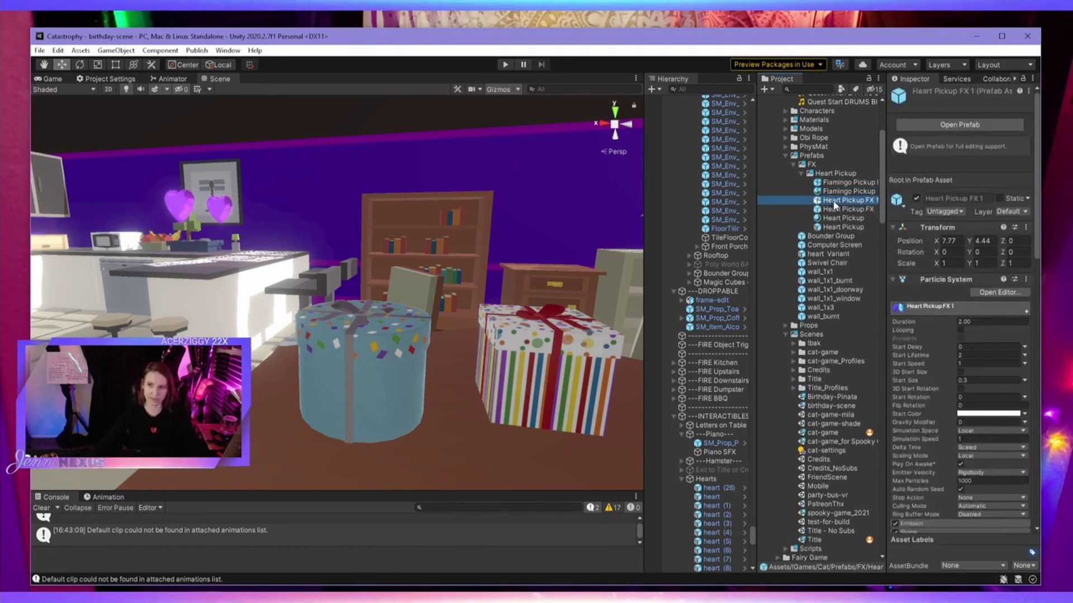
key(F2)
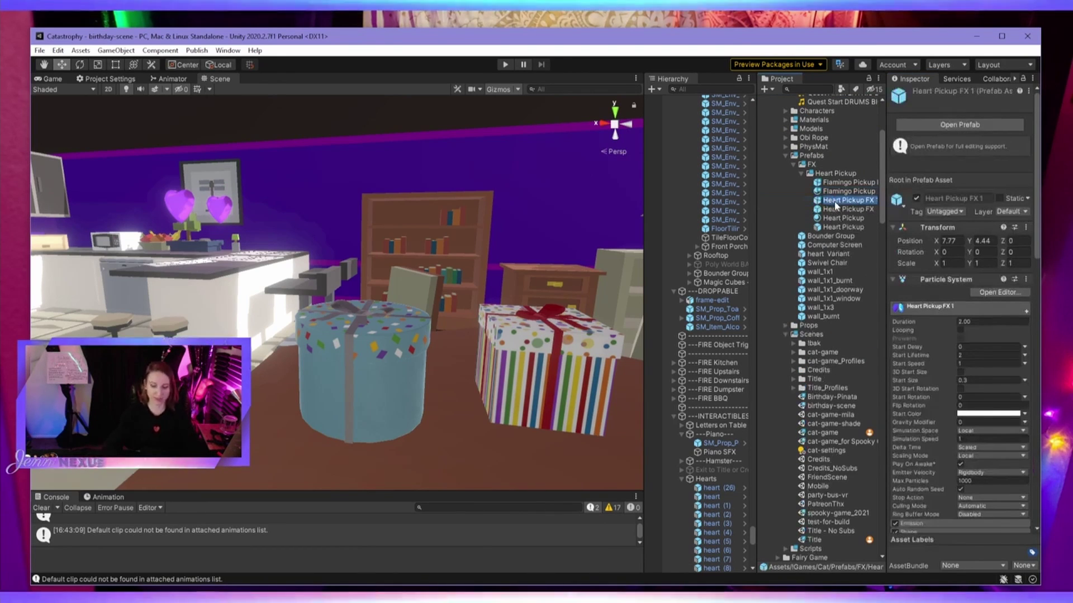
text(Present)
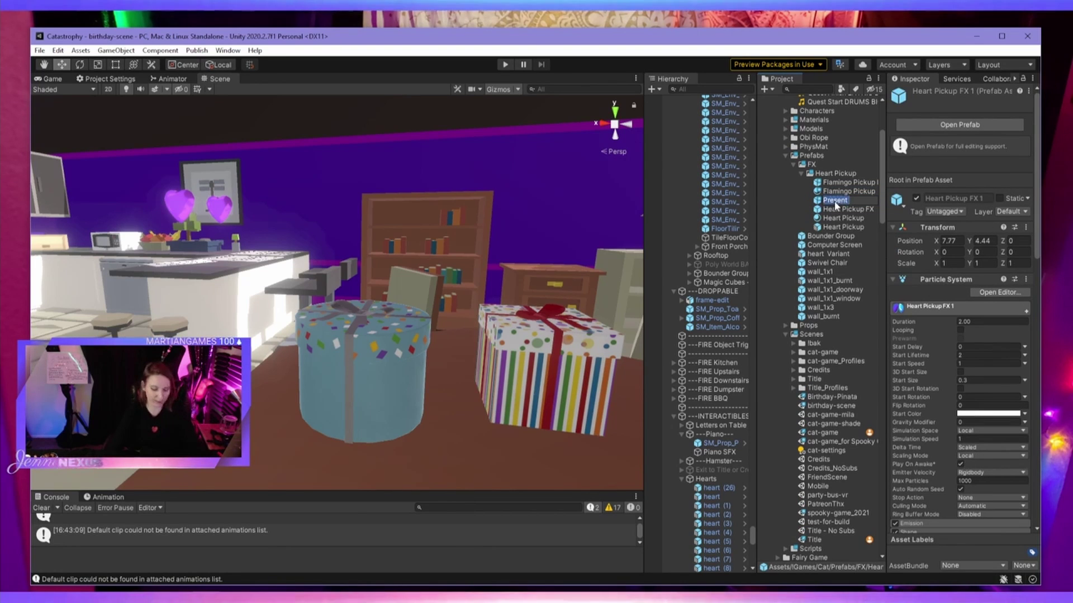
text(ft Pickup)
key(Return)
Open the Gift Pickup prefab for editing and set its particle renderer's mesh to present 02.
double_click(833, 200)
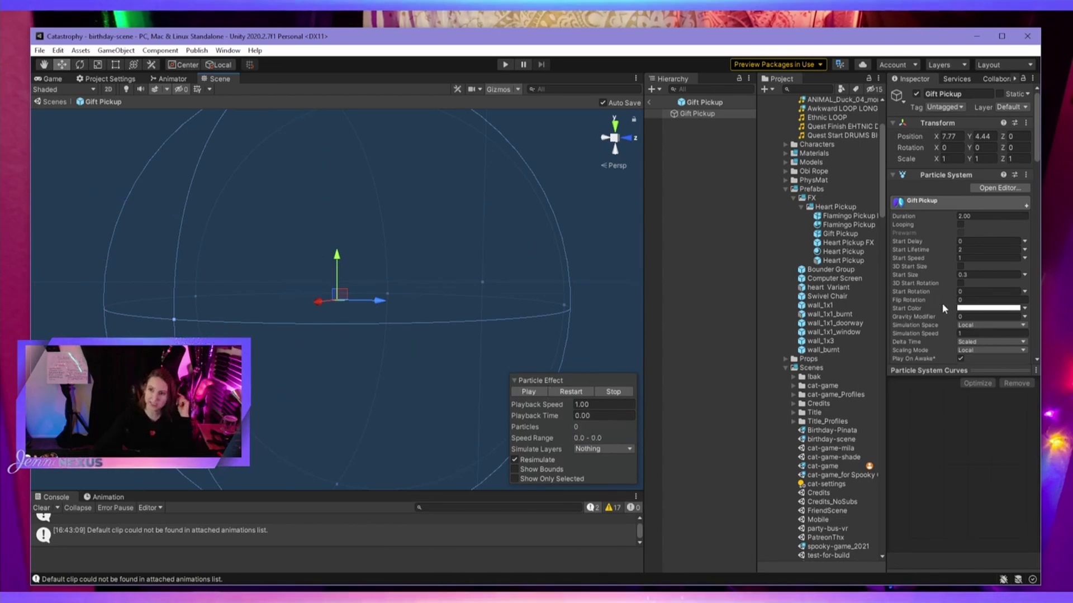
scroll(936, 275, down, 4)
click(919, 318)
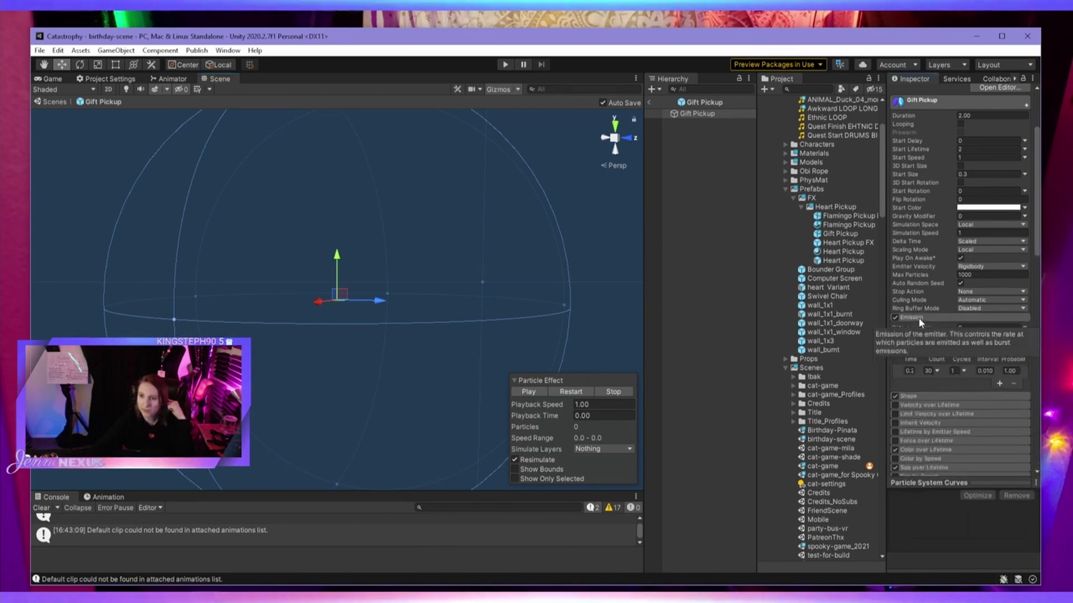
click(919, 317)
scroll(930, 391, down, 8)
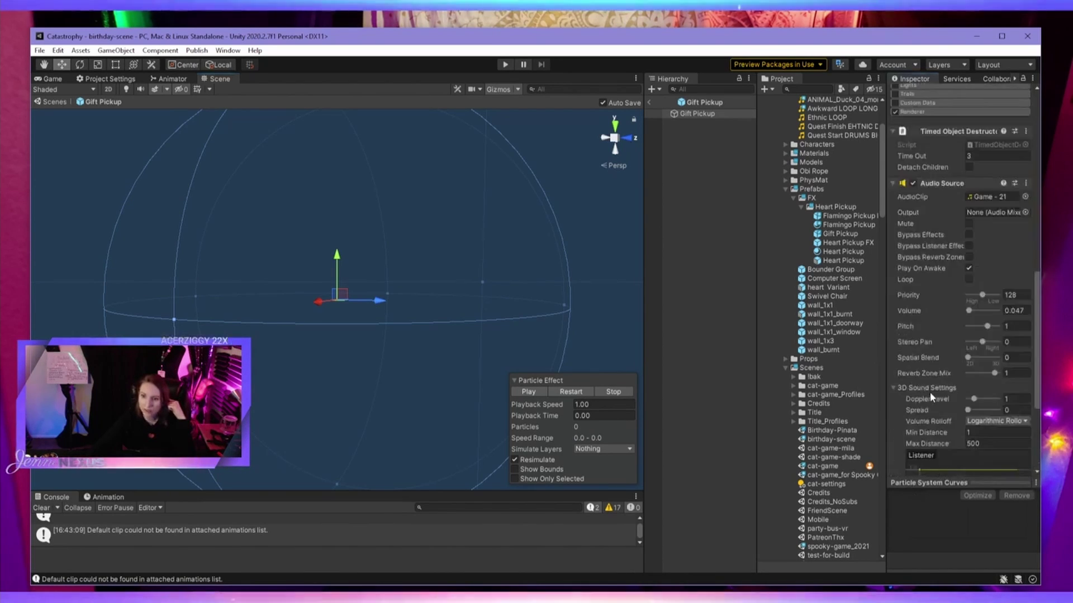
scroll(931, 392, up, 4)
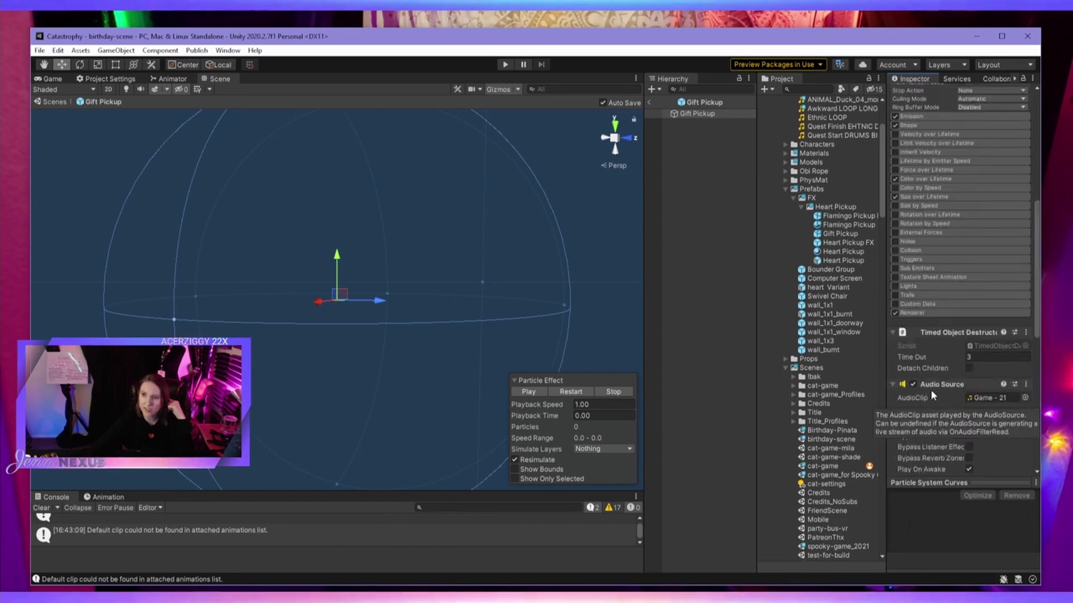
click(914, 314)
click(1012, 332)
text(pres)
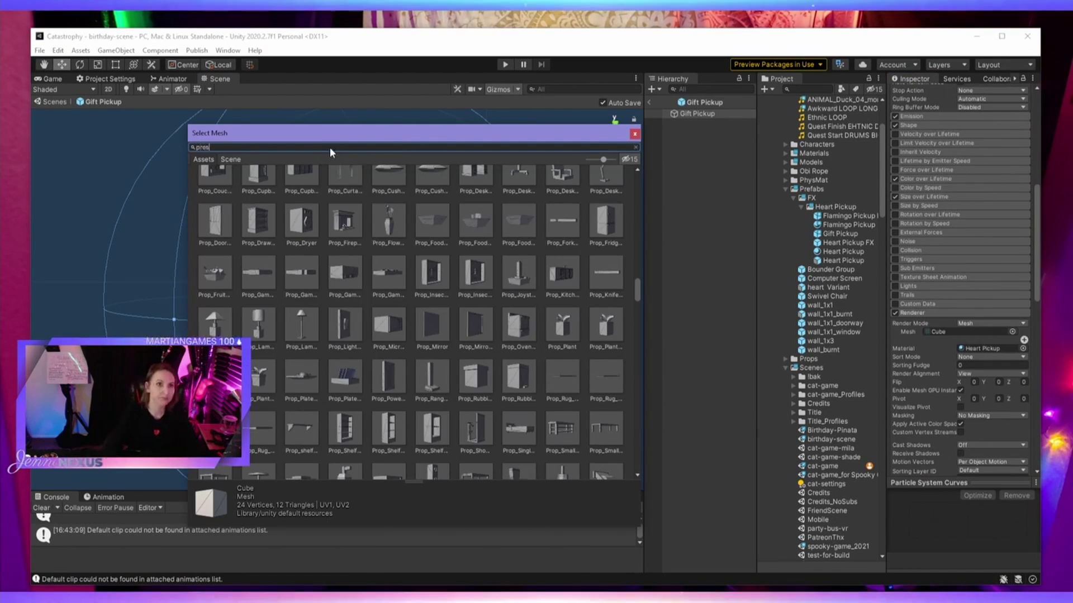
click(249, 189)
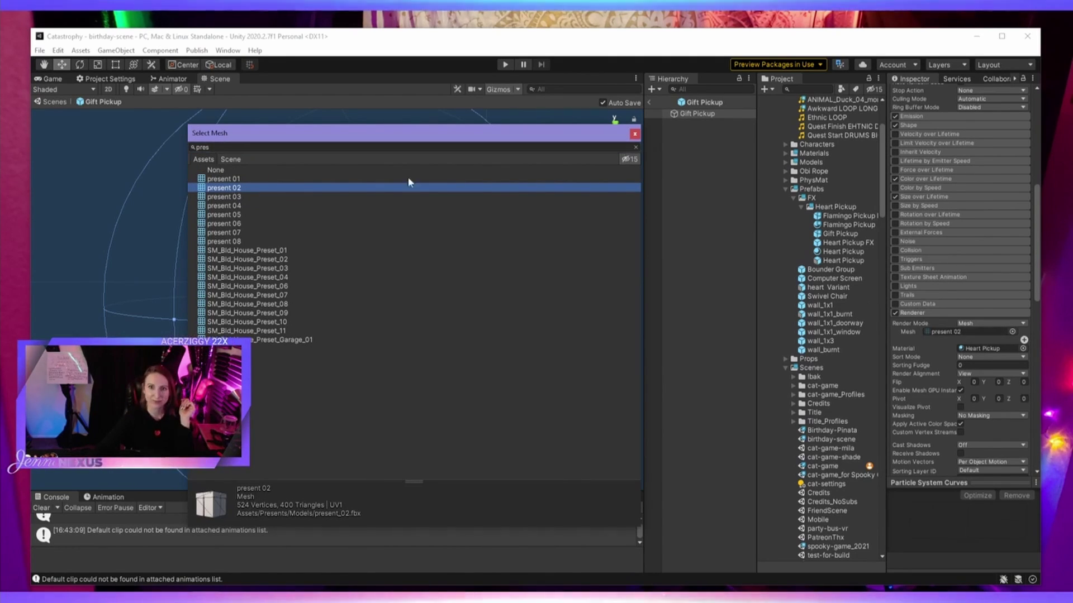
double_click(228, 188)
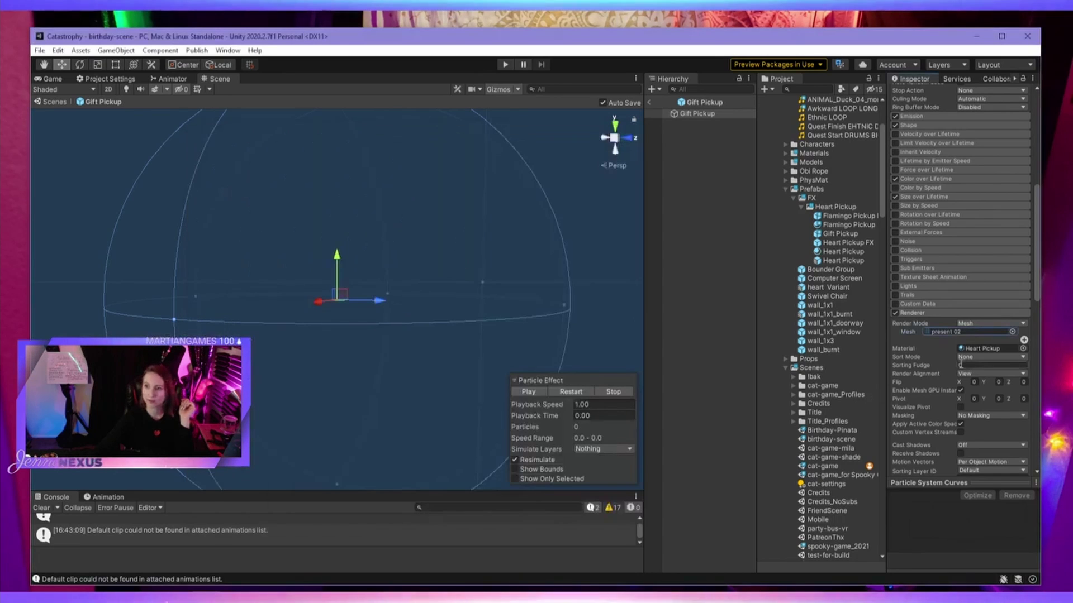
Assign the present_02 material to the Gift Pickup particle renderer and preview the particle effect.
drag(824, 213, 984, 353)
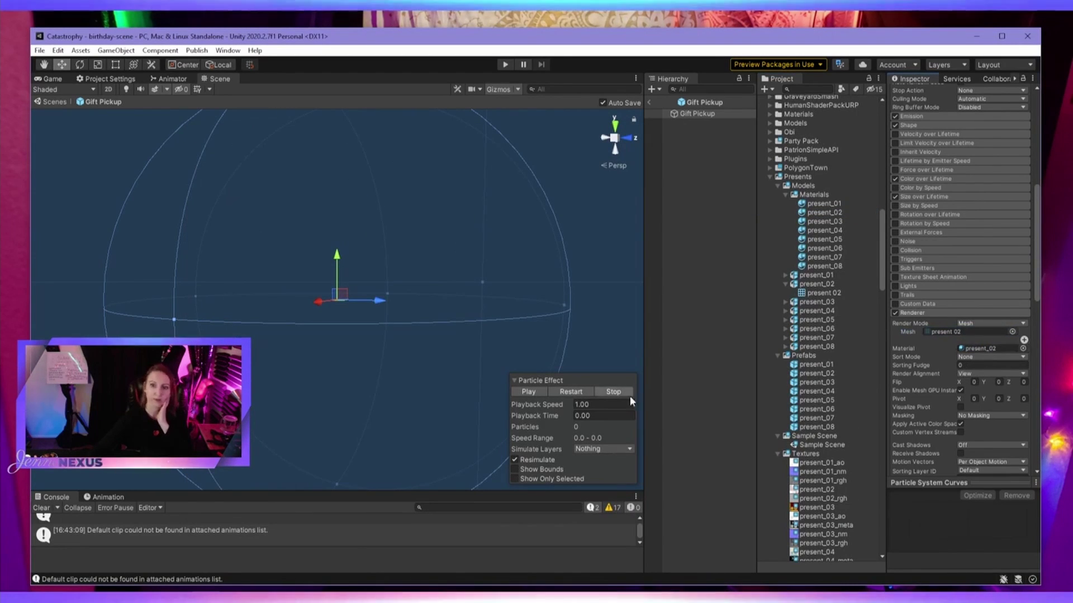
click(528, 391)
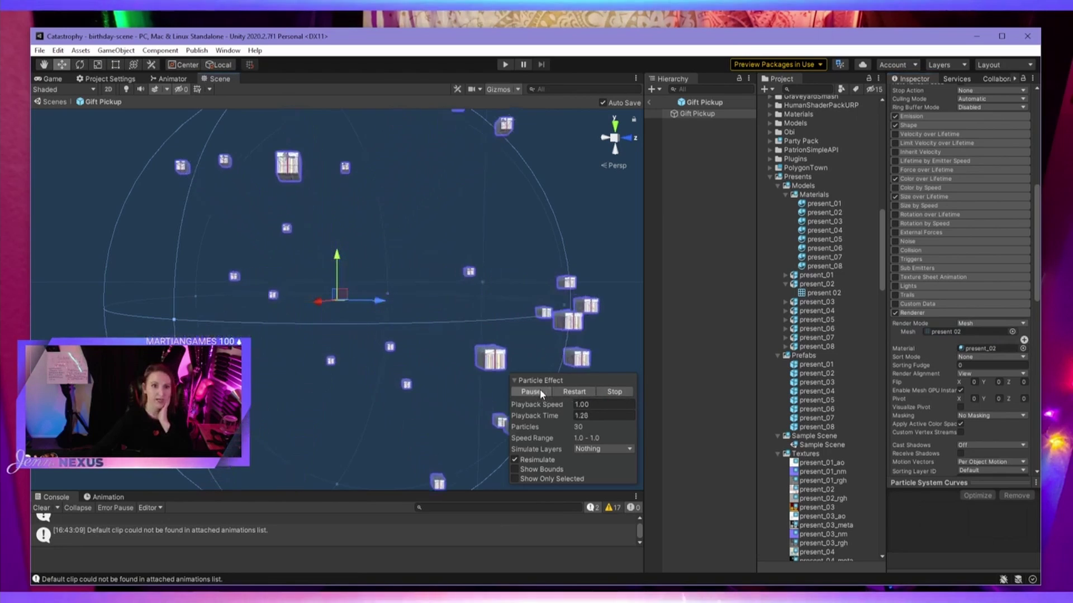
click(615, 391)
click(536, 391)
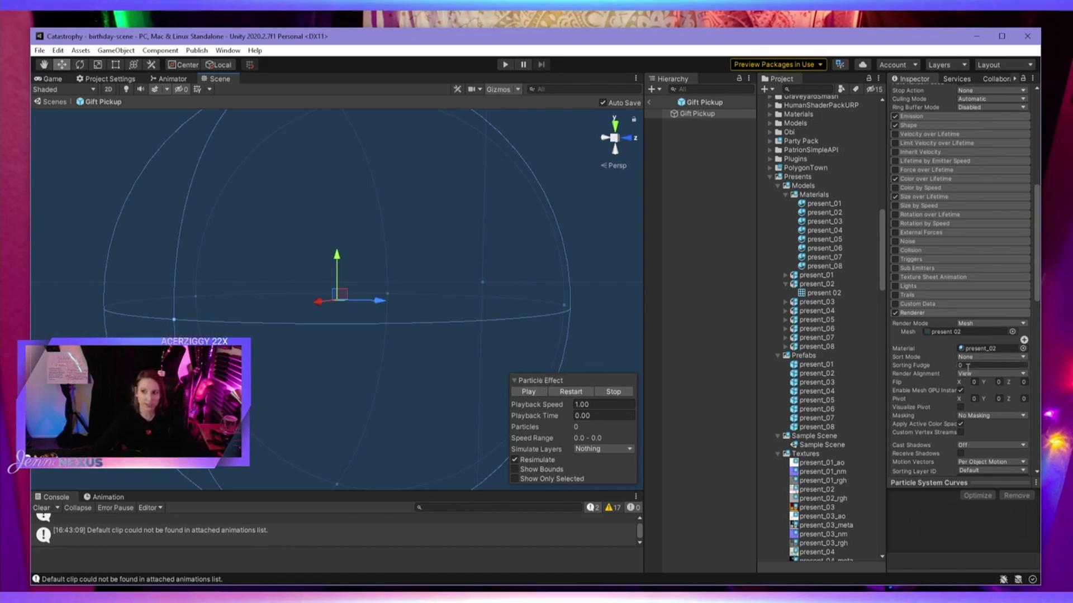
Review the emission settings, set Max Particles to 500 and preview the Gift Pickup burst.
click(914, 313)
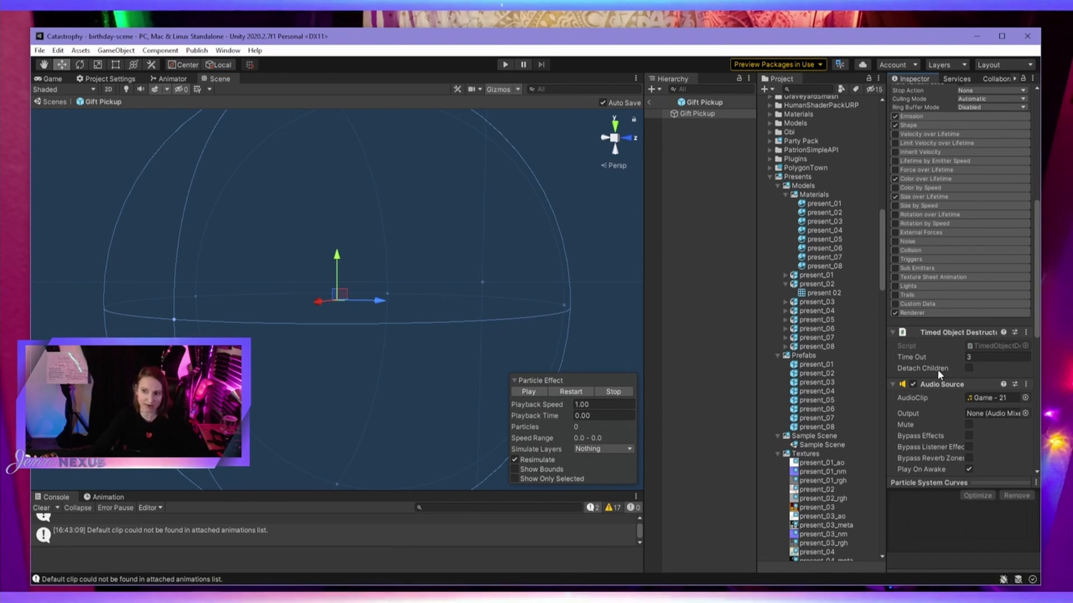
scroll(941, 375, up, 5)
click(927, 318)
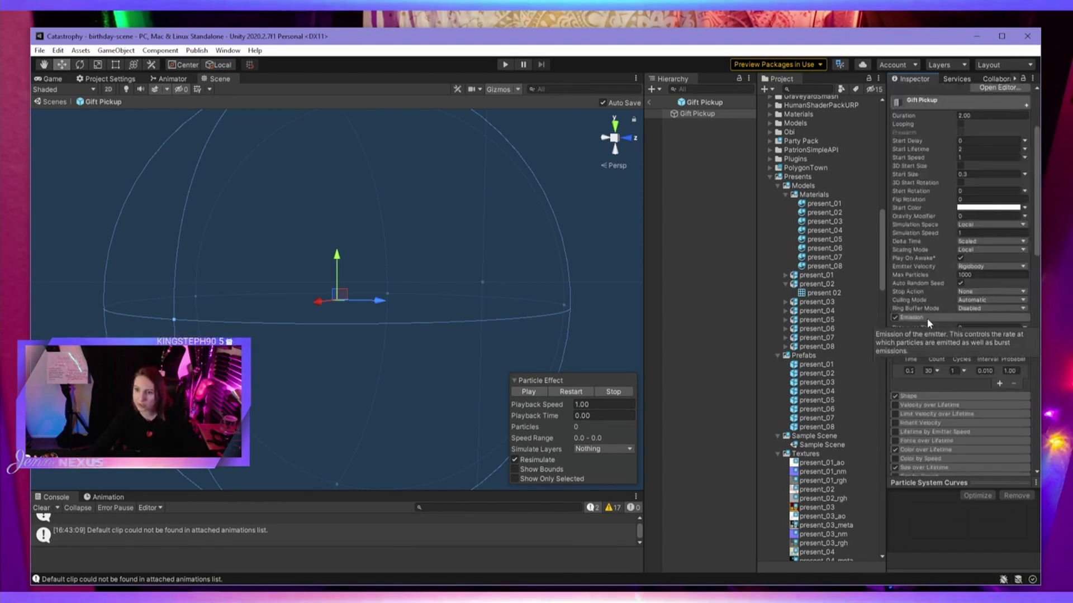
scroll(951, 393, down, 4)
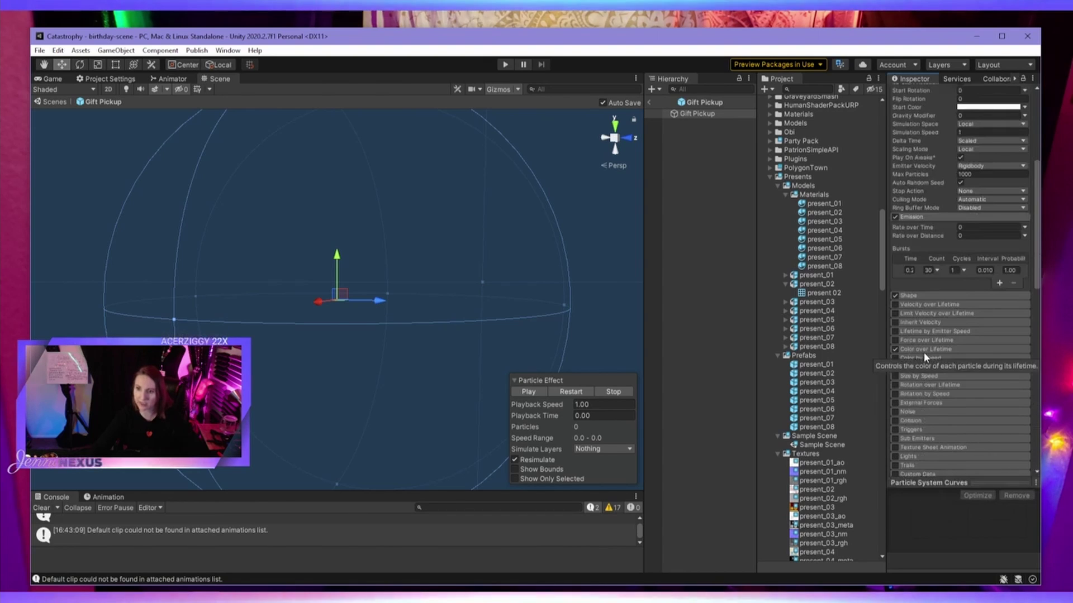
scroll(929, 359, up, 8)
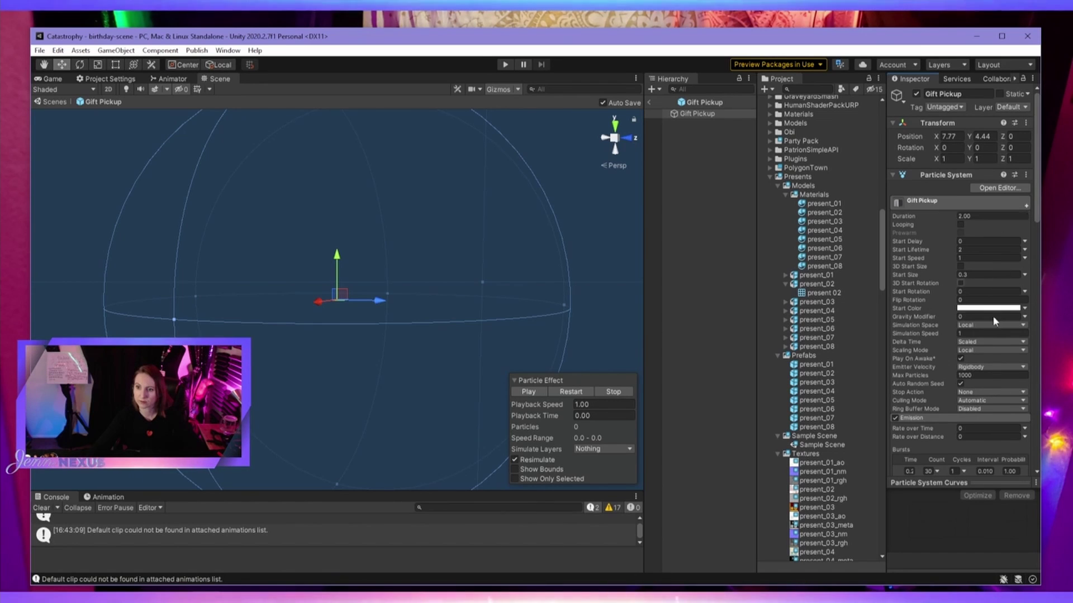
click(977, 376)
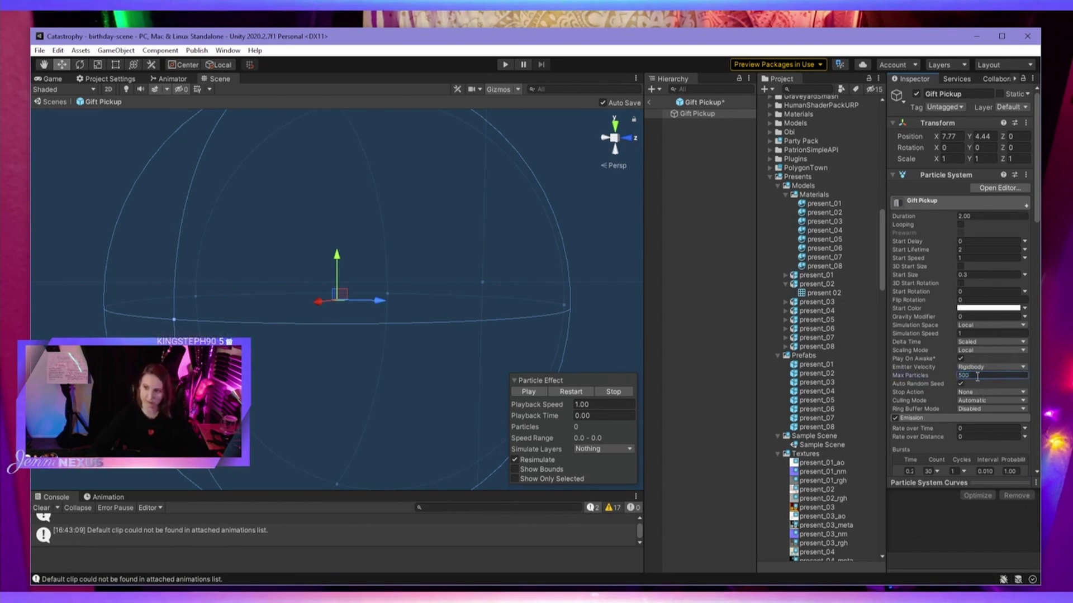
click(536, 392)
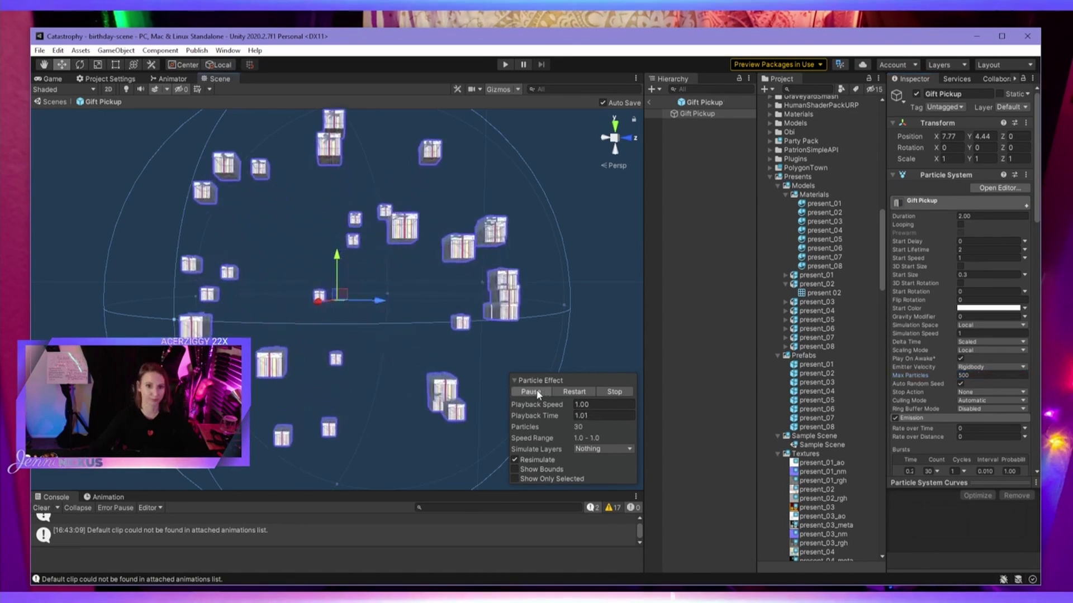
click(612, 391)
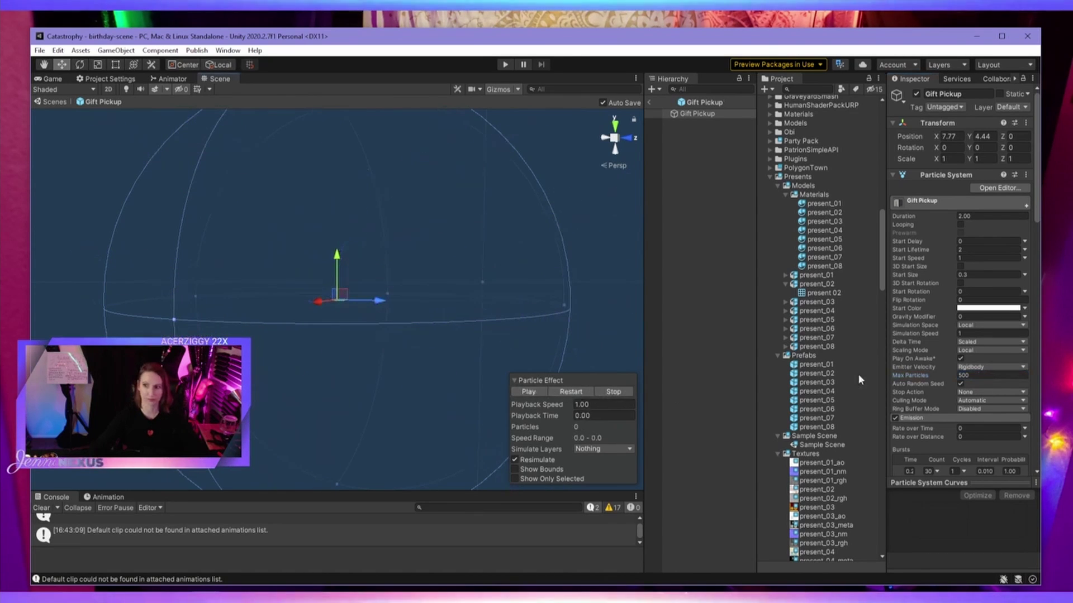
Lower the Gift Pickup effect's Max Particles to 100 and preview the burst.
click(982, 376)
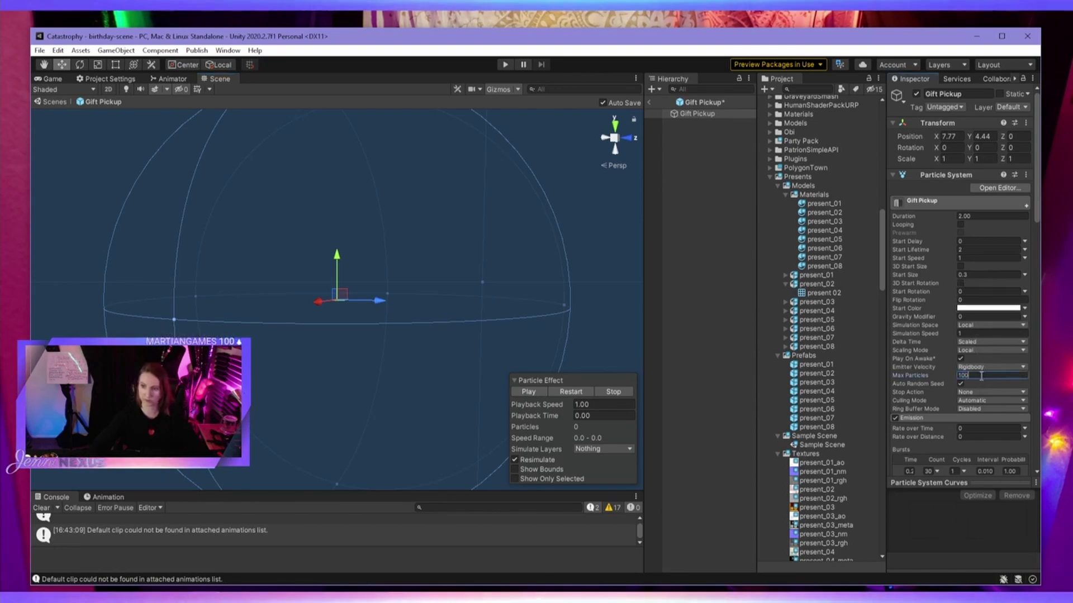
click(533, 391)
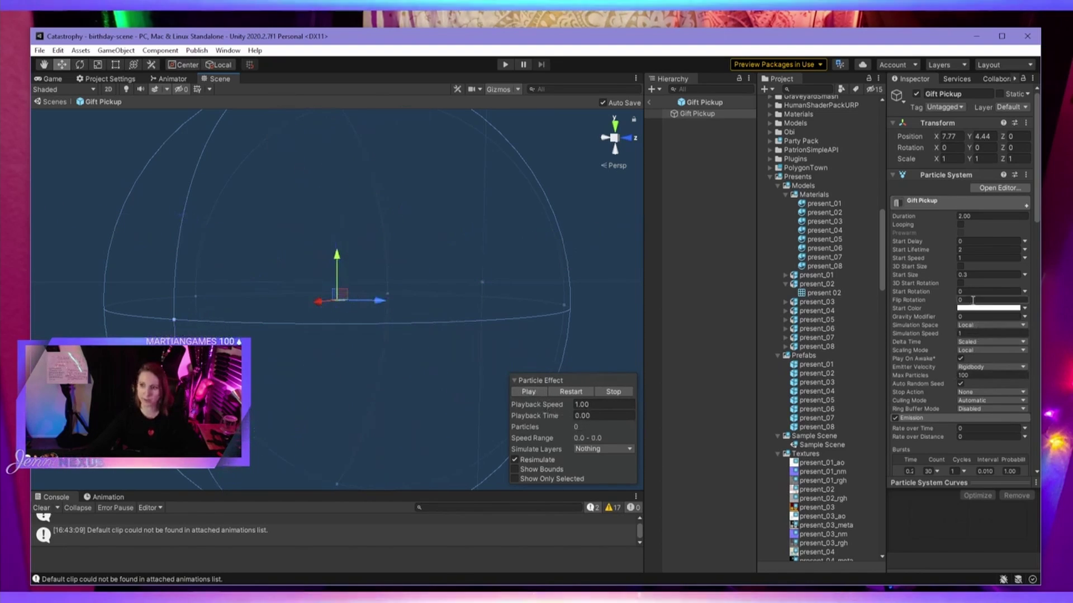
text(3)
click(530, 392)
Reduce Max Particles to 20 and play the Gift Pickup effect.
click(994, 375)
text(2)
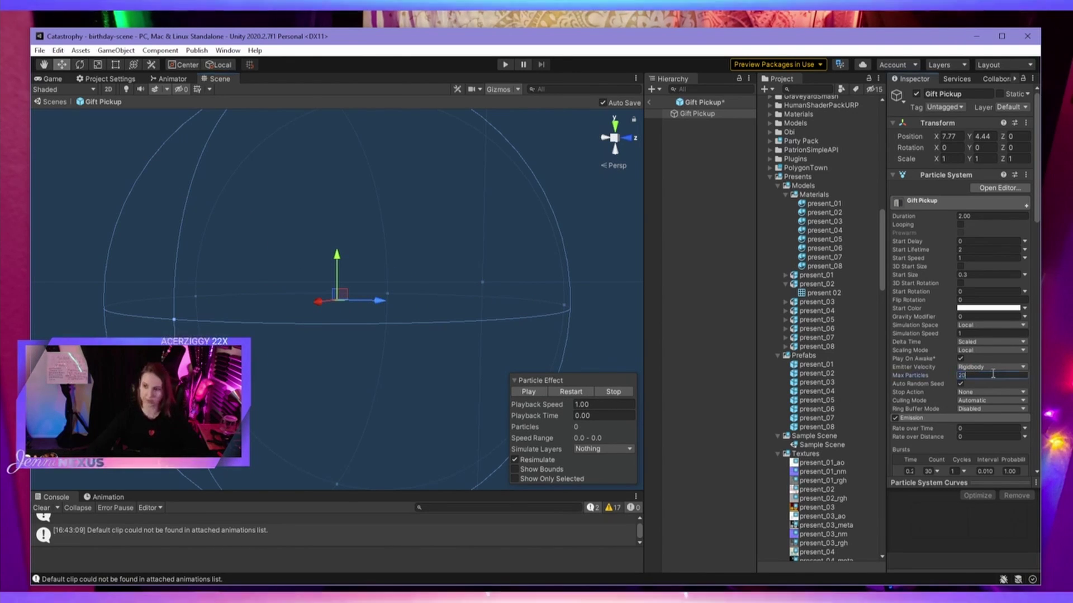
text(0)
click(529, 391)
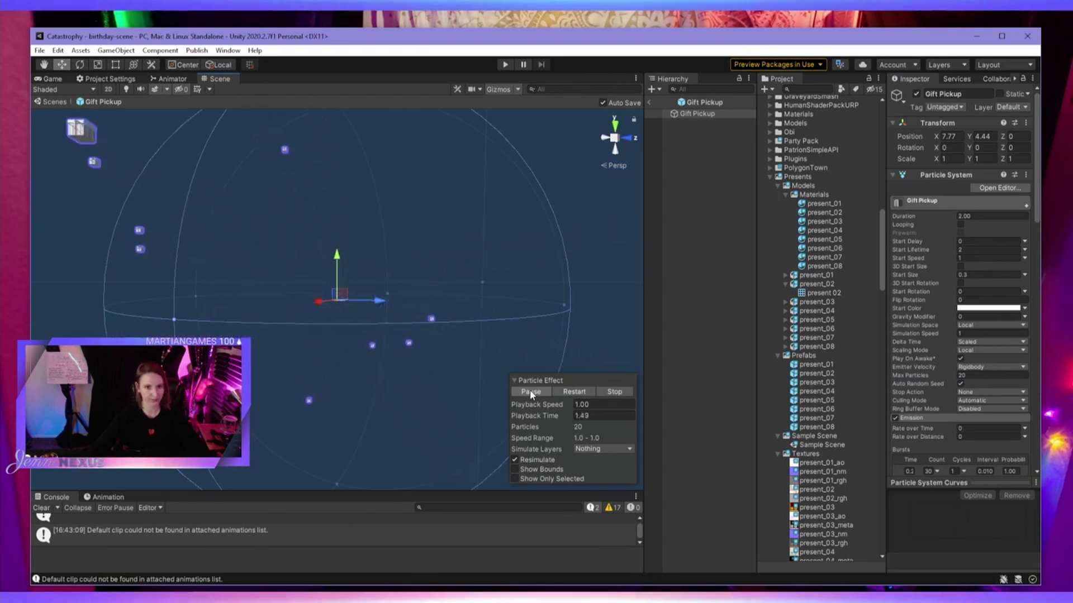
Set the Gift Pickup effect's Max Particles to 10 and preview the result.
click(976, 374)
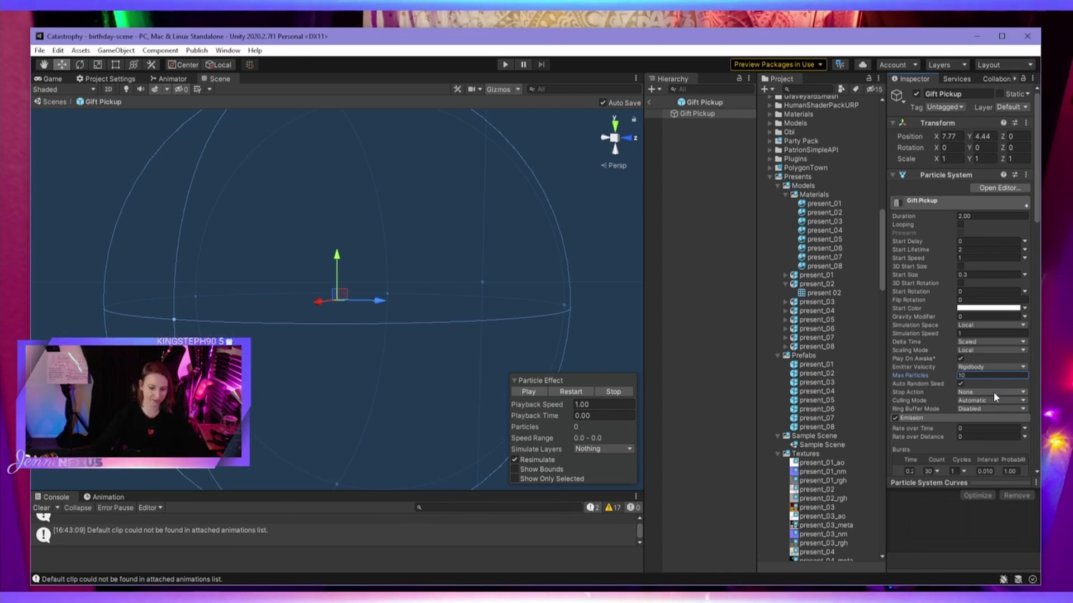
text(10)
click(529, 391)
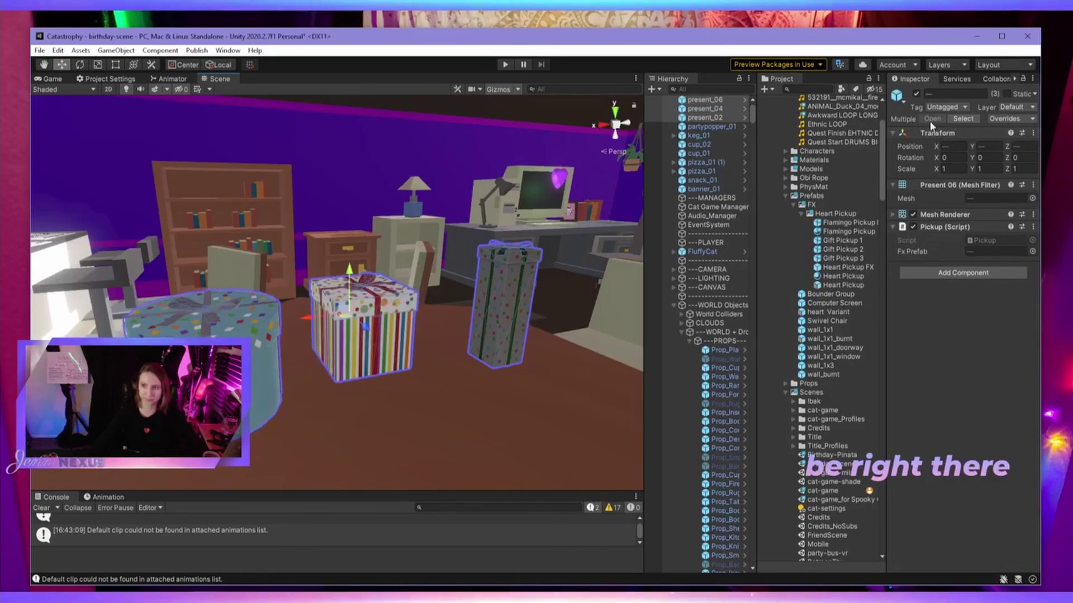
Set the tag of the three selected presents on the round table to Pickup.
click(945, 106)
click(959, 223)
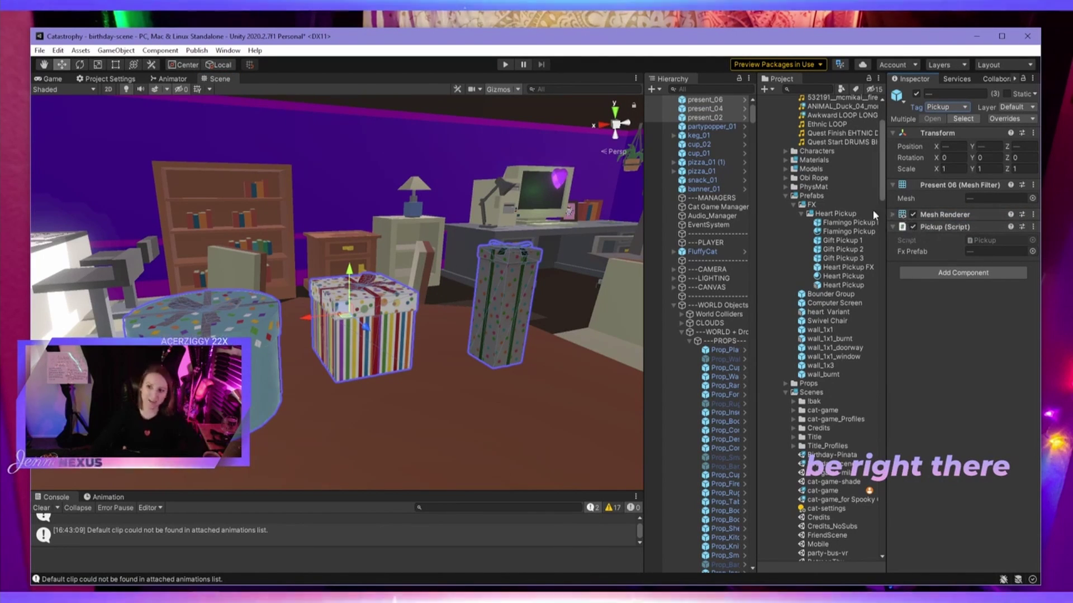
Inspect the heart by the computer and locate the audio clip assigned in its Heart Pickup FX prefab.
click(558, 177)
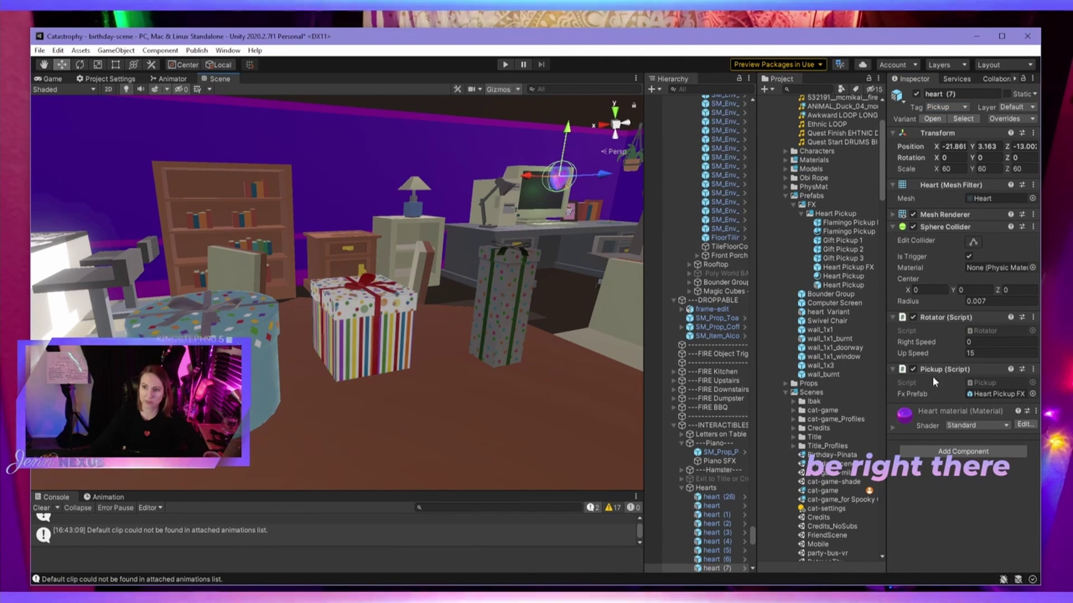
double_click(982, 393)
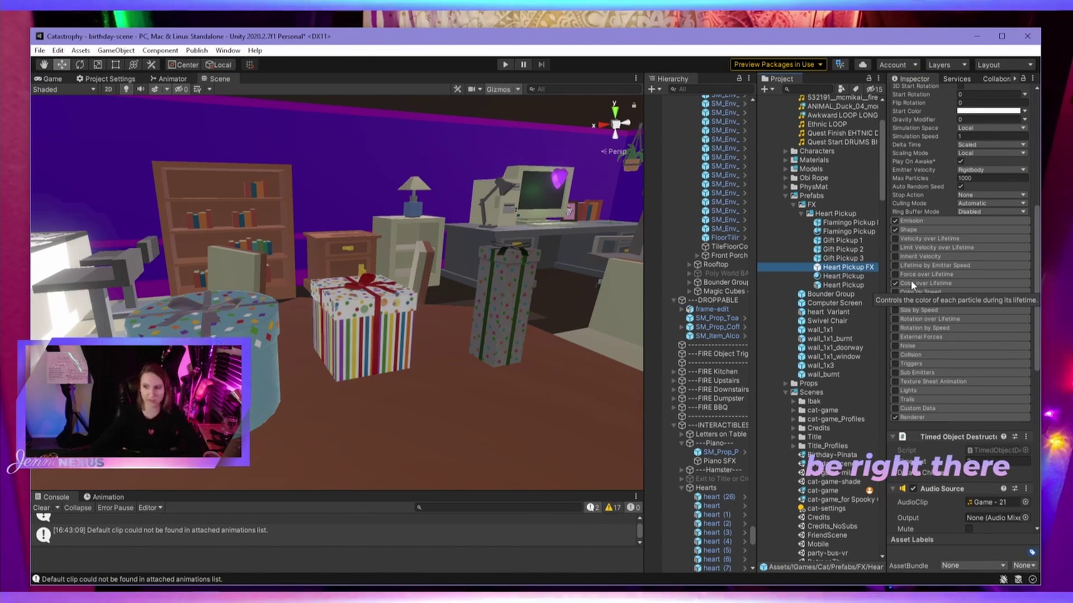
scroll(941, 313, down, 3)
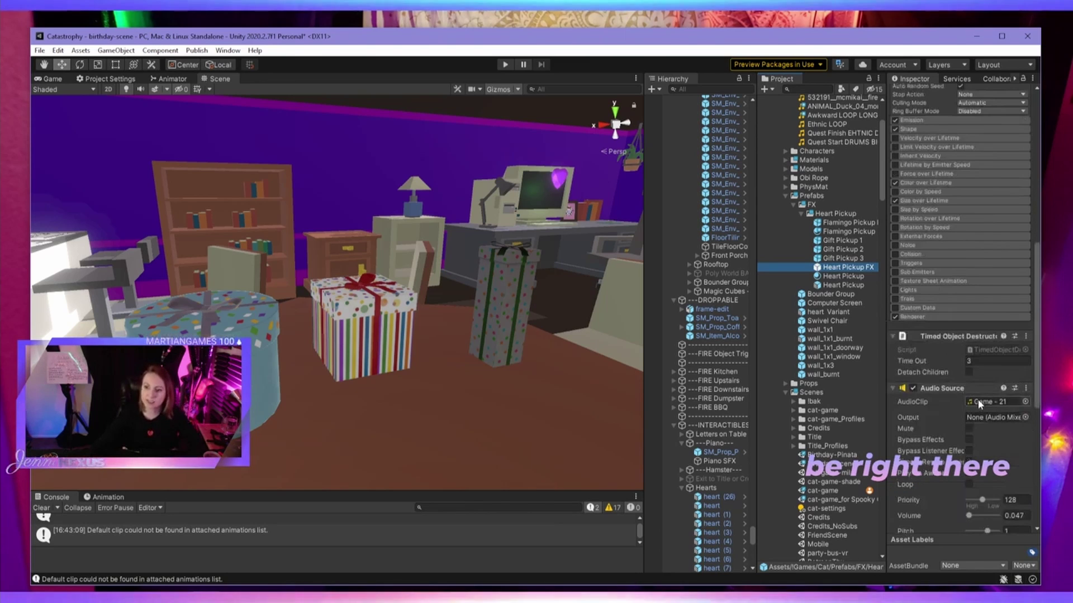
click(979, 402)
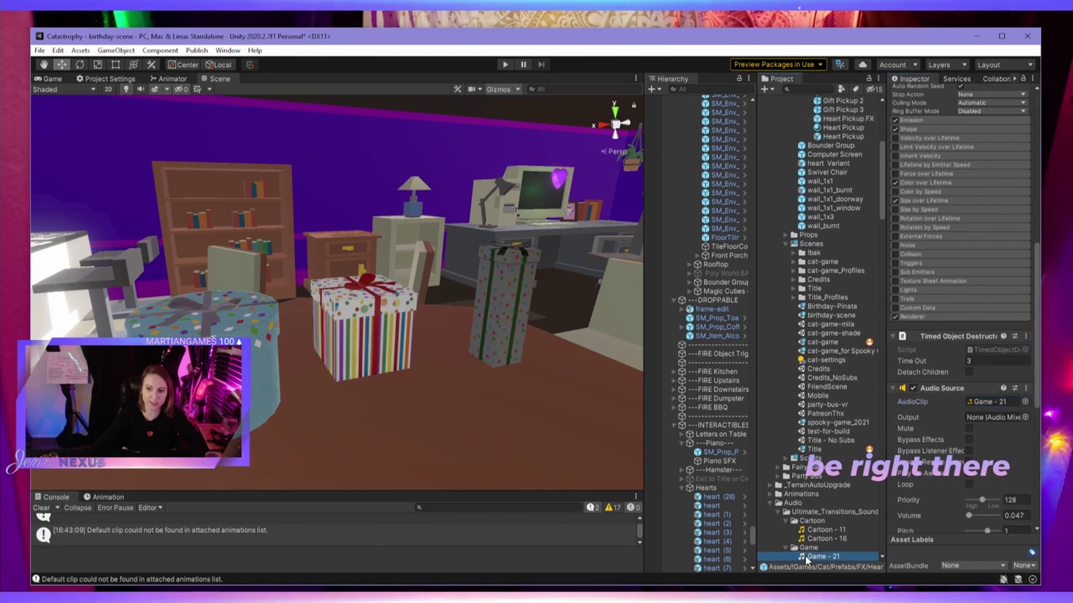
Audition the Game - 21 and Cartoon - 16 audio clips and select the first Notifications and Buttons clip.
click(819, 557)
click(994, 484)
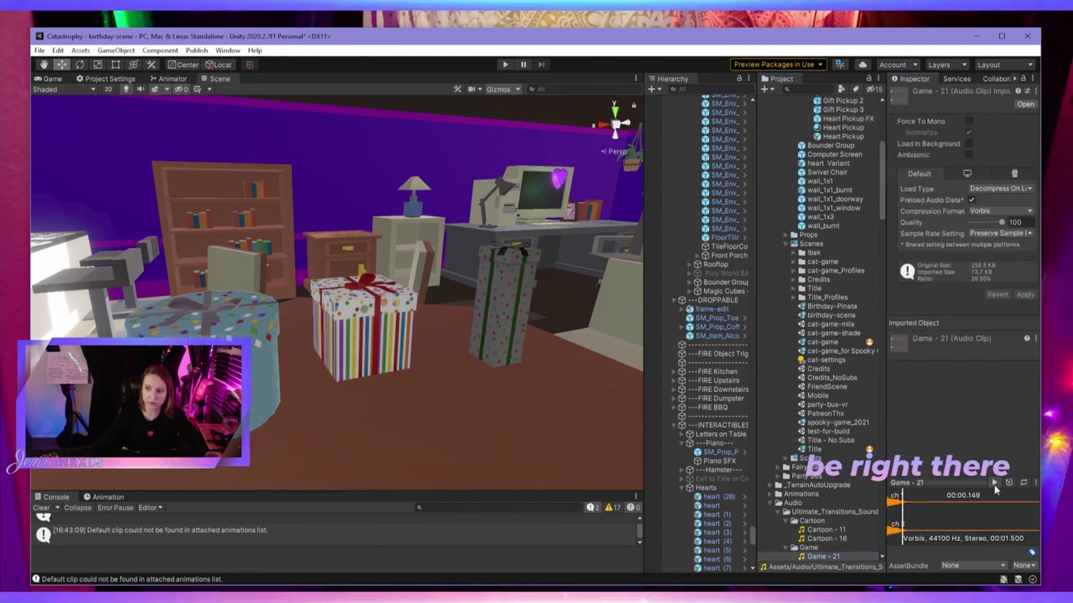
scroll(817, 507, down, 3)
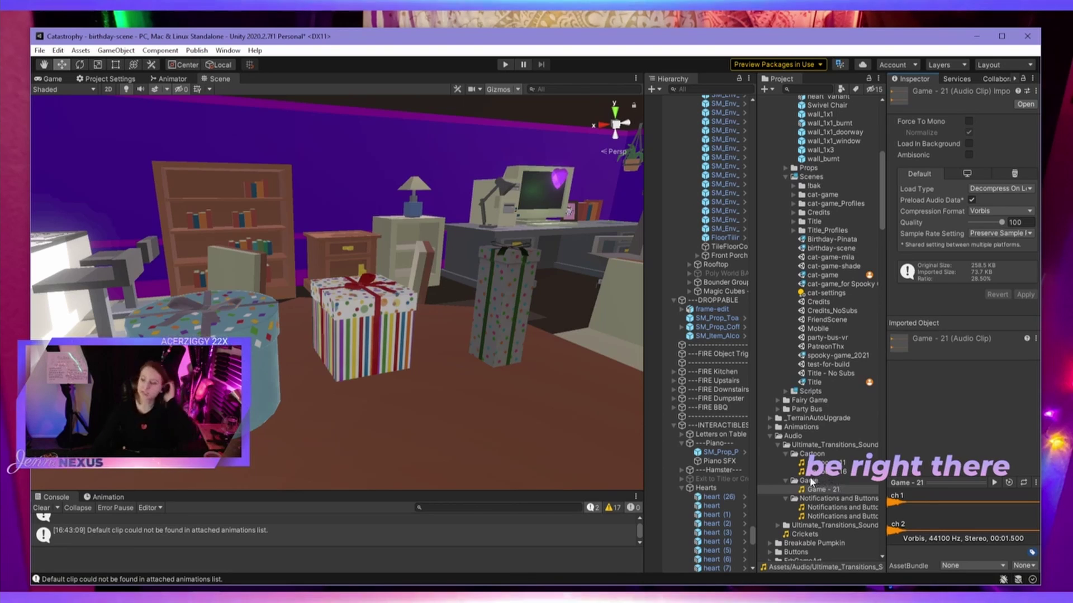
scroll(806, 451, down, 3)
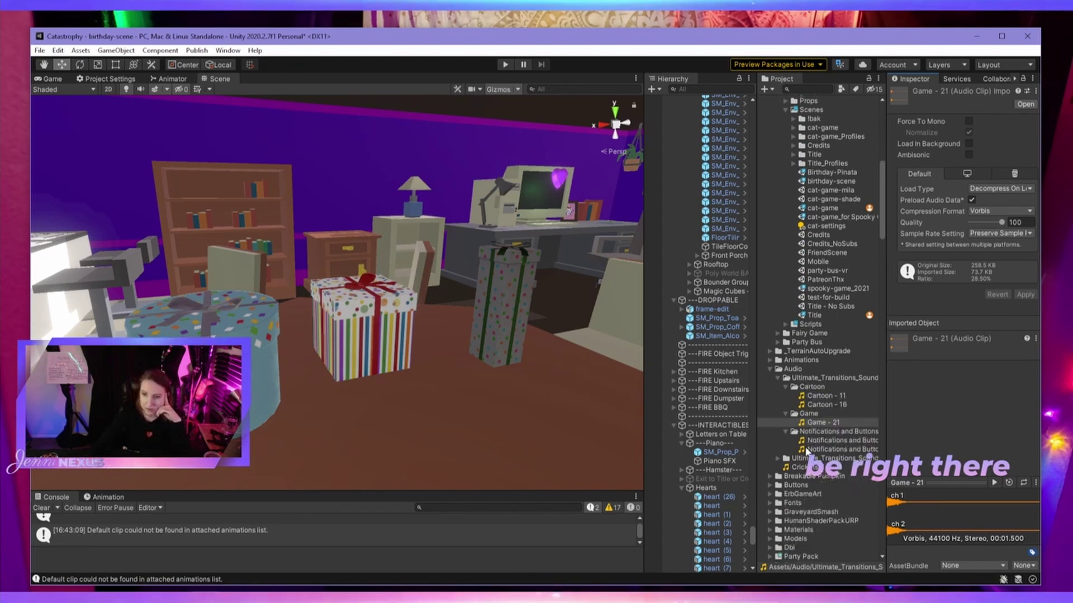
click(820, 405)
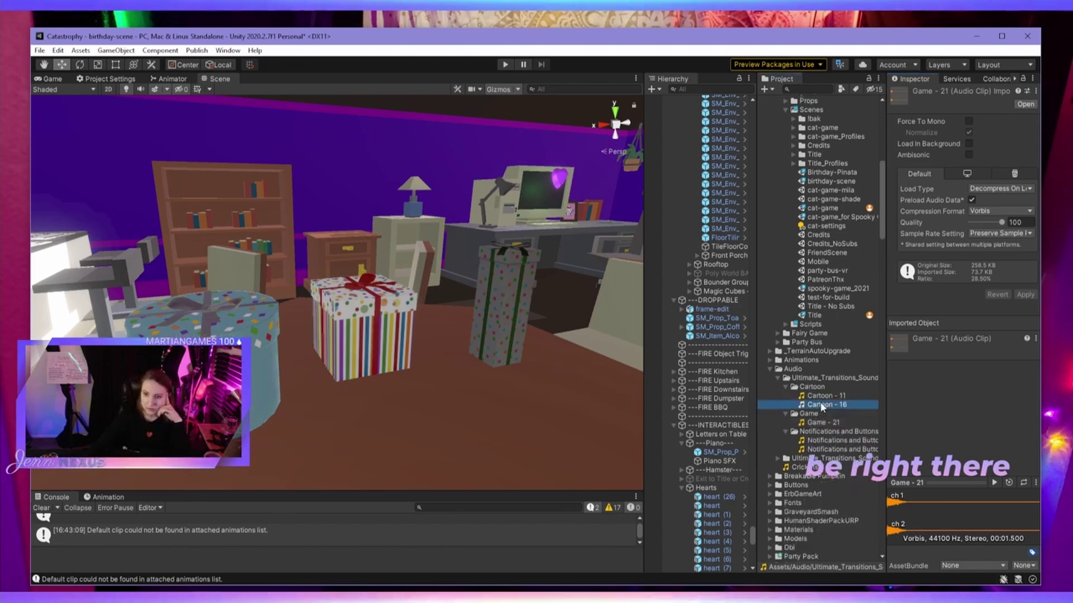
click(989, 482)
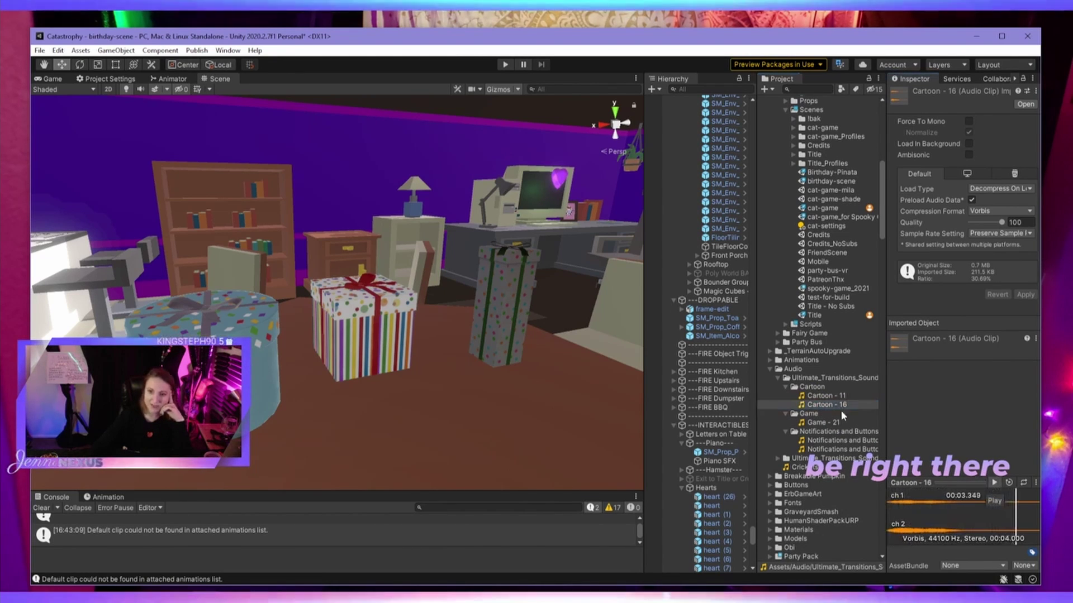
click(834, 440)
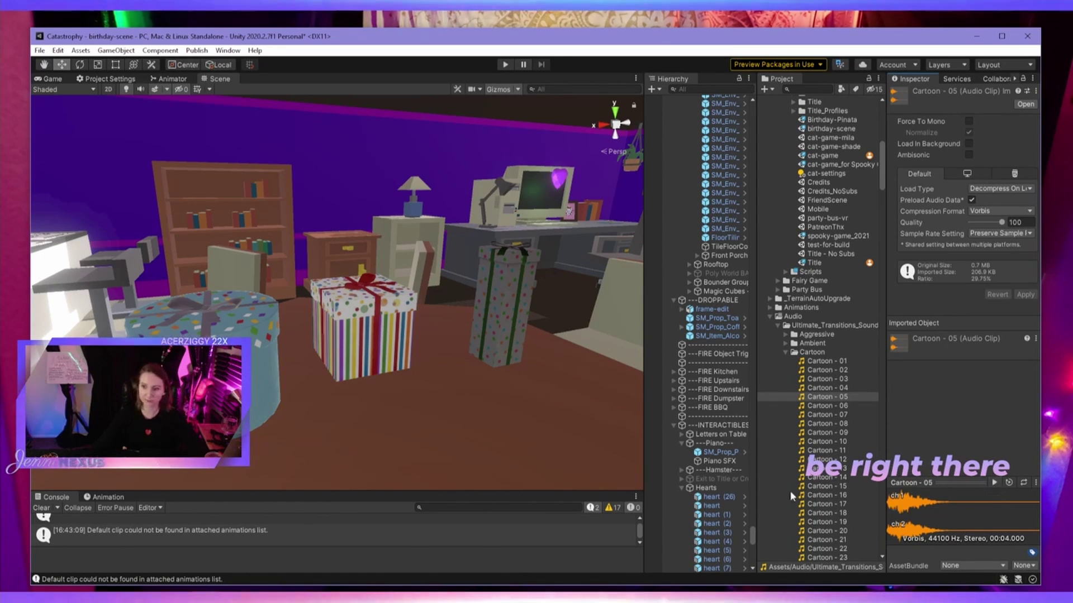
Browse the Game and Impact sound effects and inspect the Heart Pickup FX prefab for its pickup sound setup.
scroll(855, 478, down, 3)
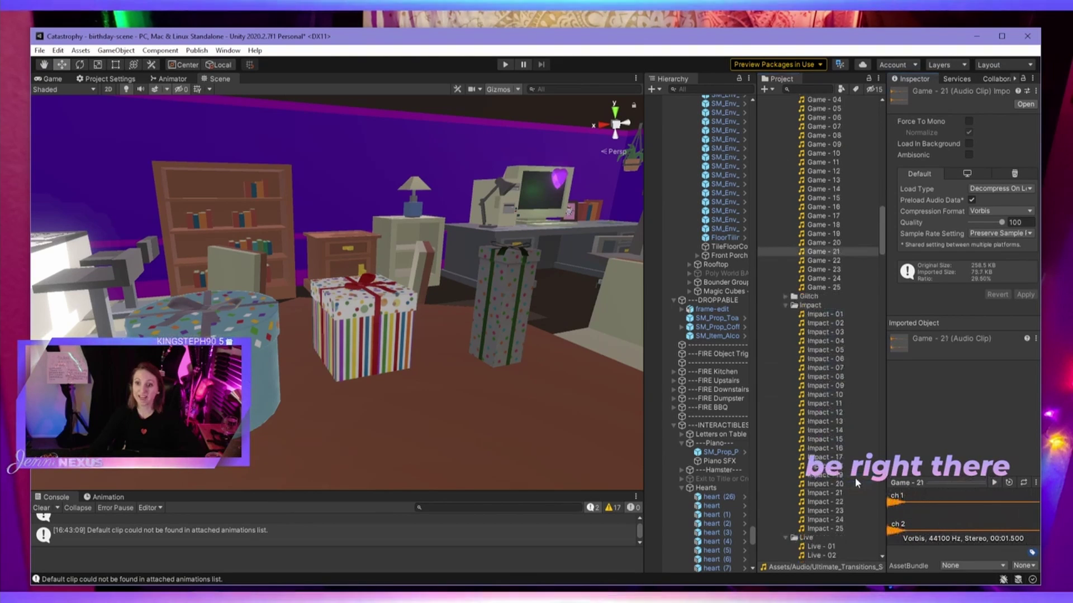
scroll(854, 477, up, 2)
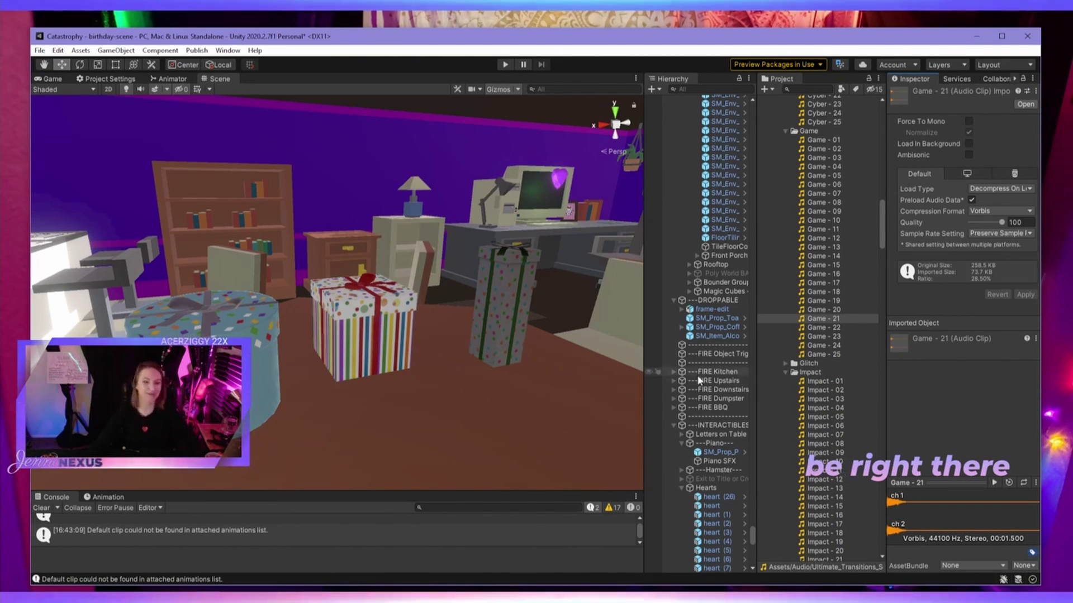
scroll(733, 393, up, 15)
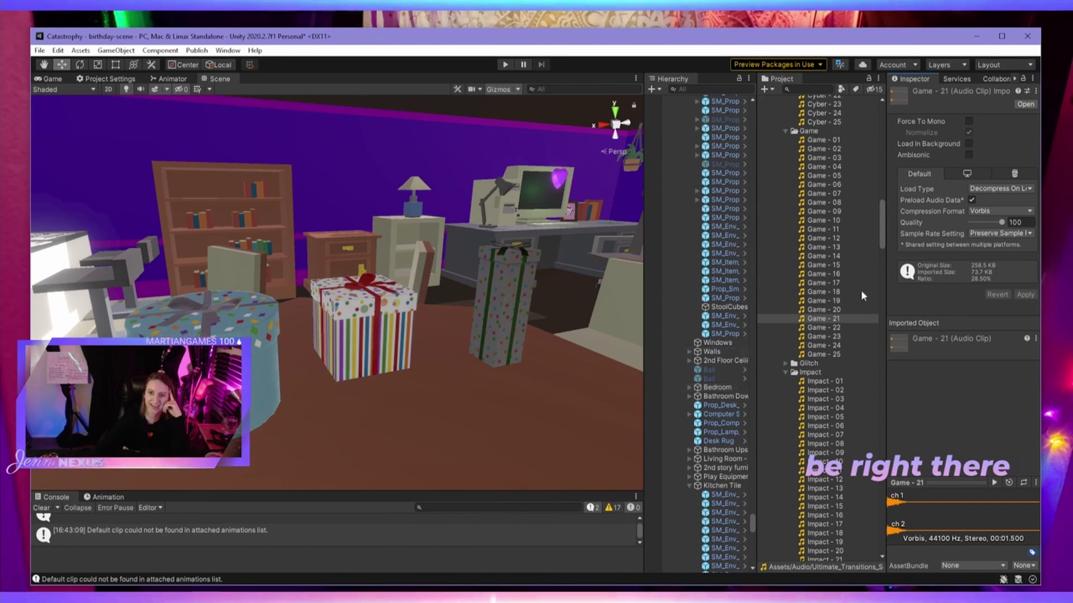
click(882, 241)
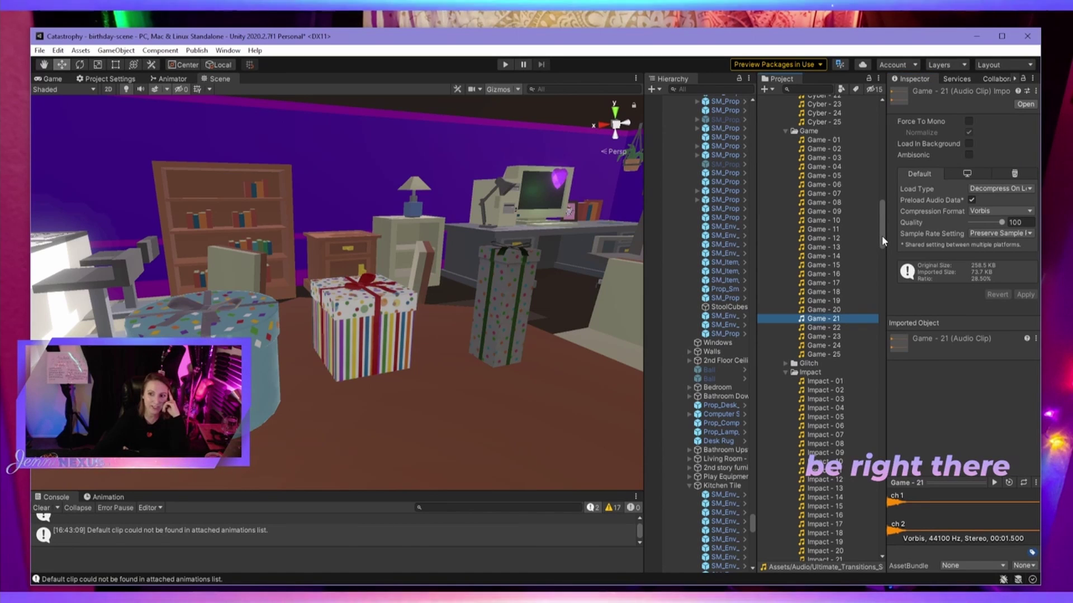
drag(882, 237, 881, 145)
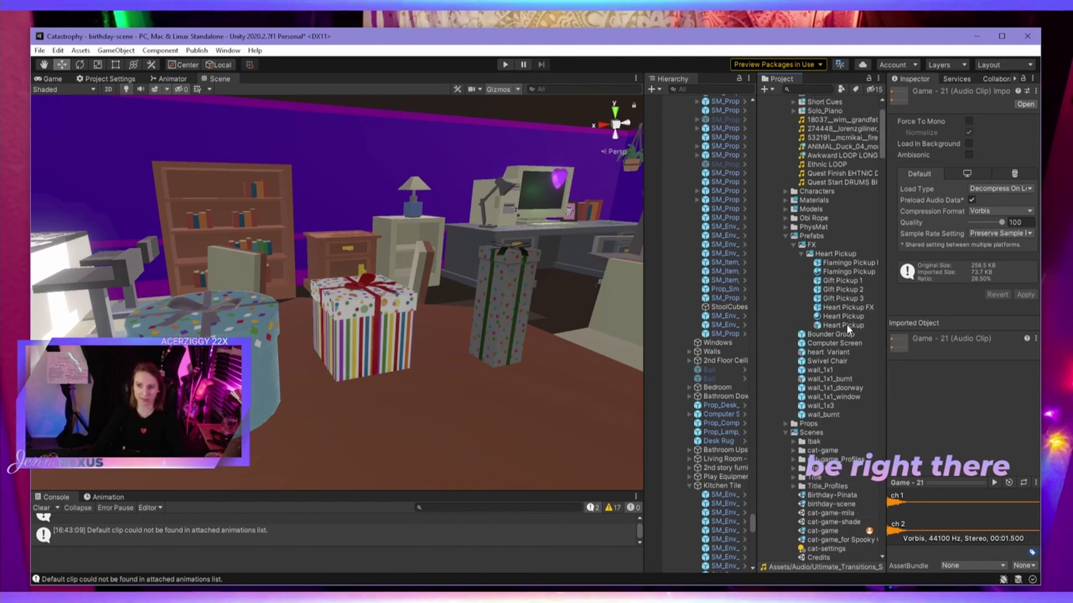
click(846, 308)
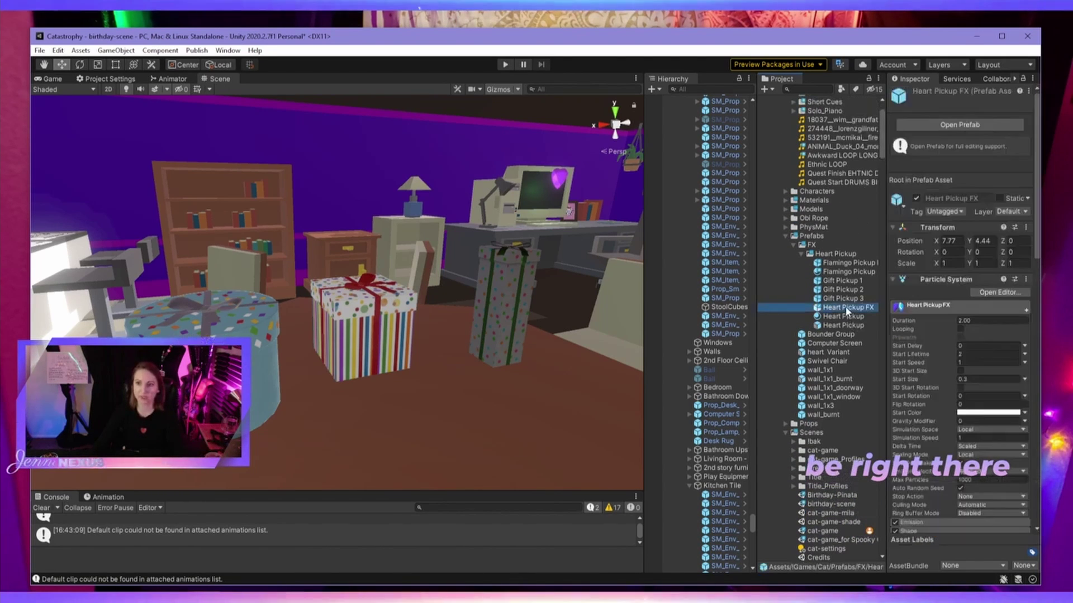
drag(884, 144, 906, 333)
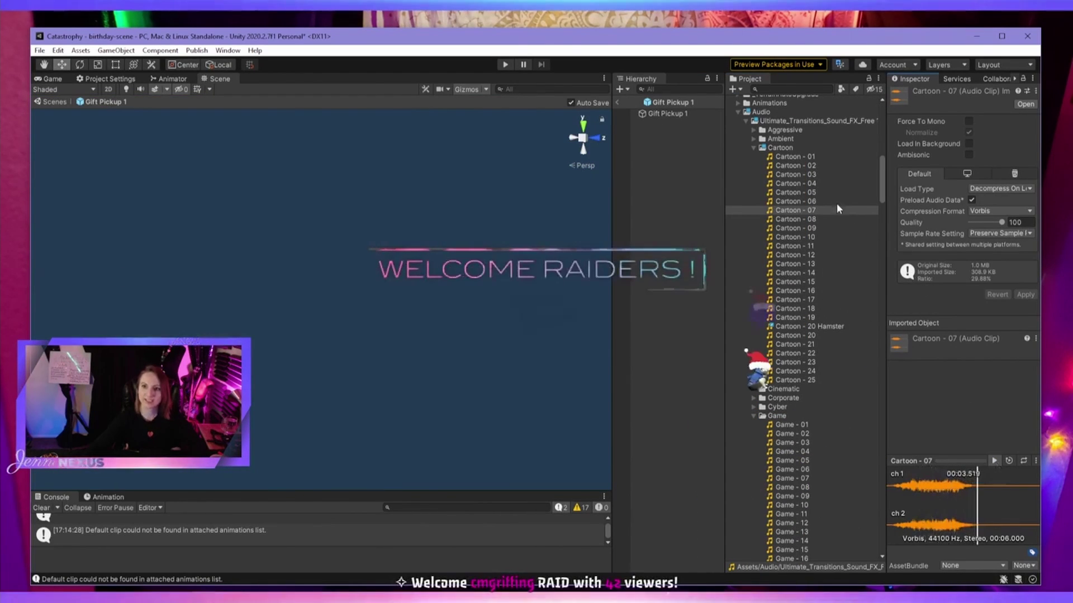
Select the Cartoon - 05 clip for comparison and select the root object of the Gift Pickup 1 prefab.
click(823, 194)
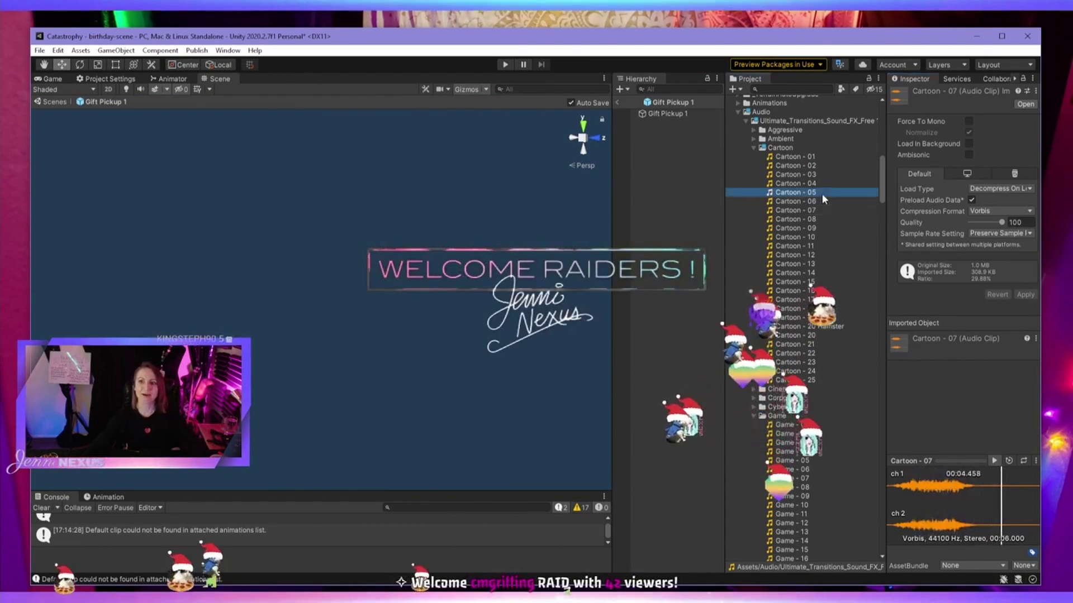
click(674, 113)
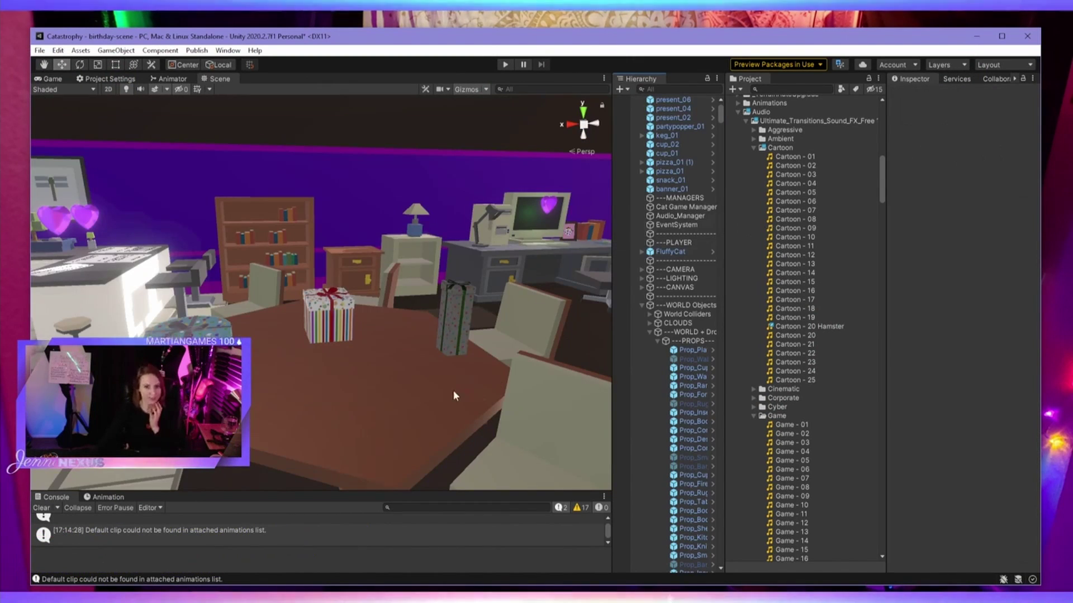
Play the birthday scene and walk the cat across the tiled floor toward the dining table.
click(505, 65)
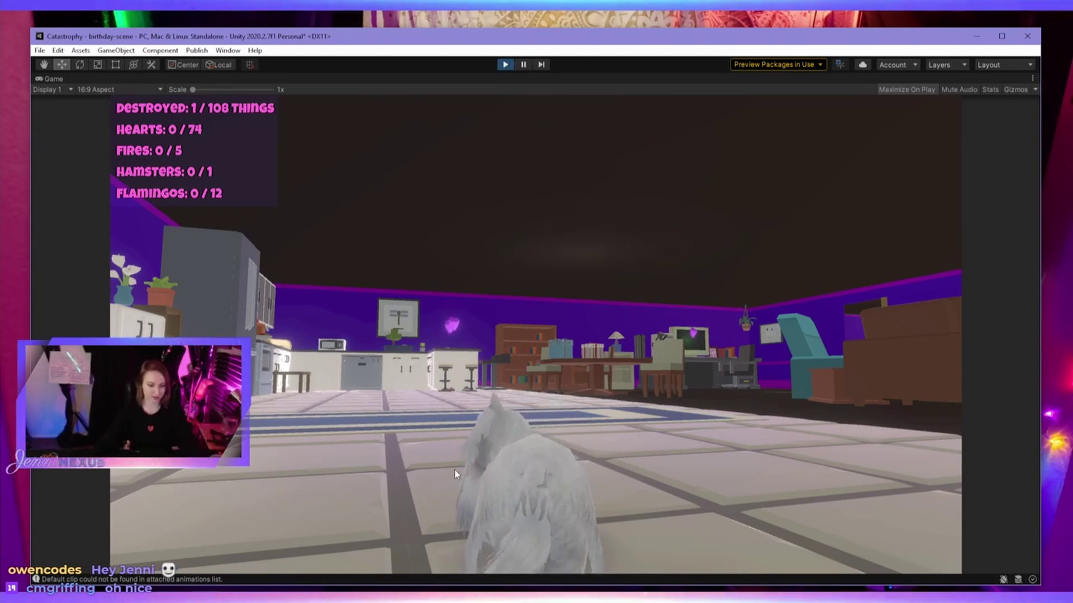
key(w)
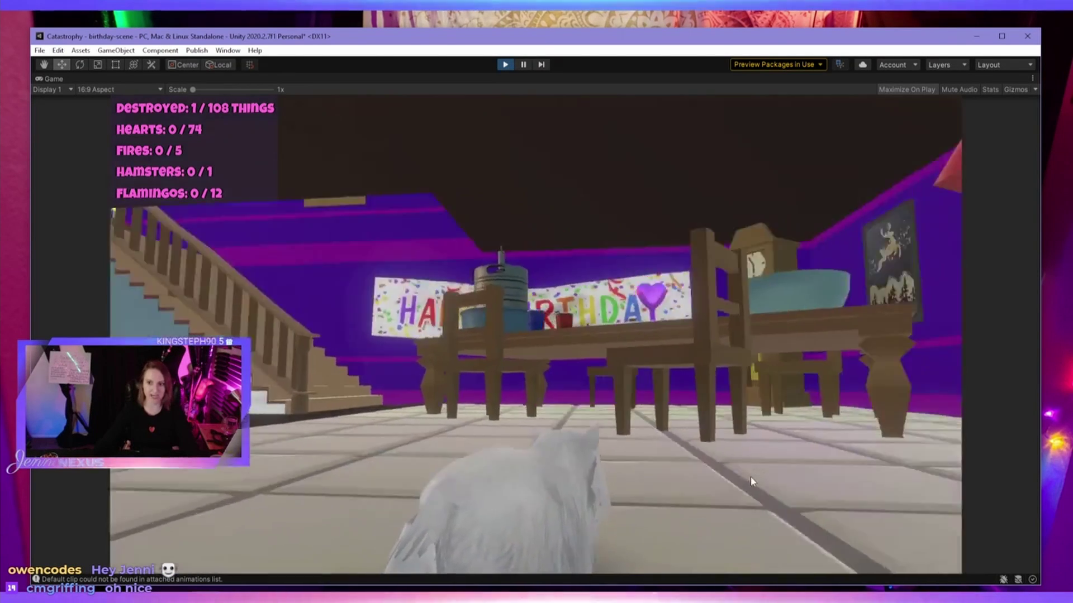
key(d)
key(s)
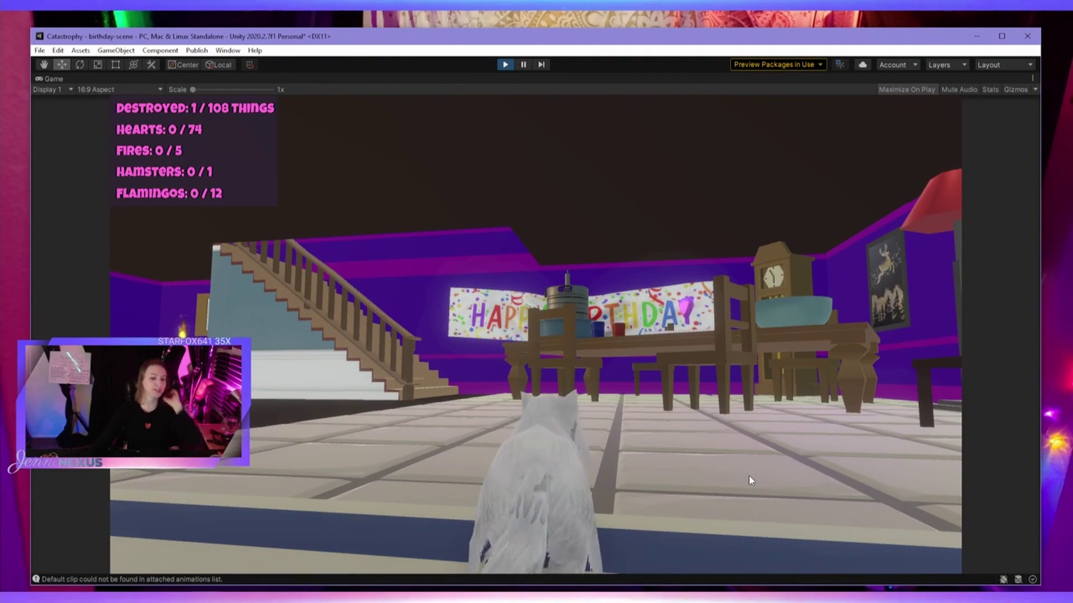
key(w)
key(a)
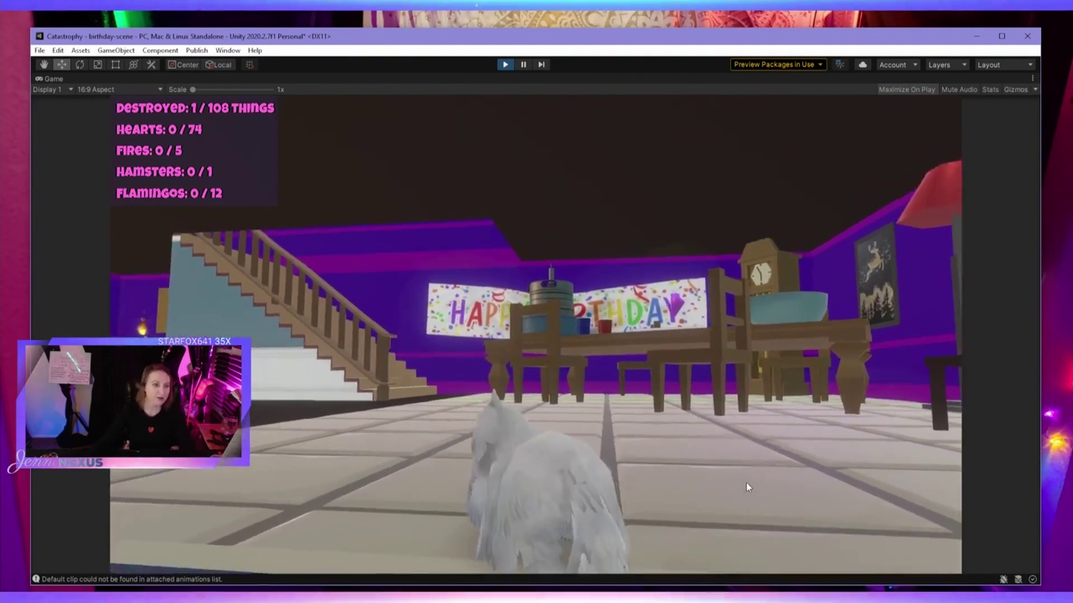
key(w)
key(d)
key(w)
key(d)
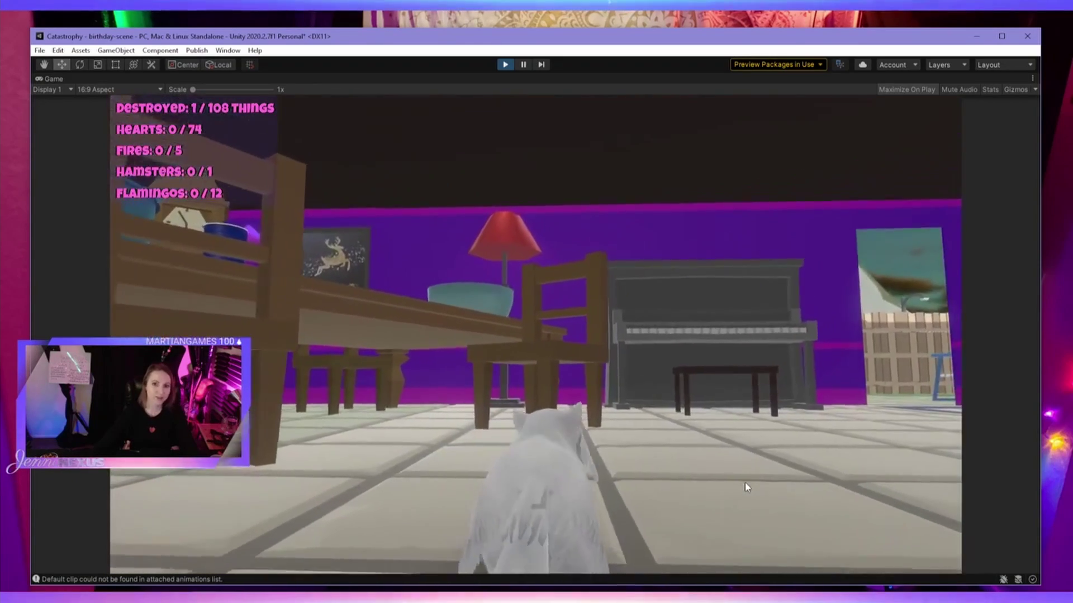
key(s)
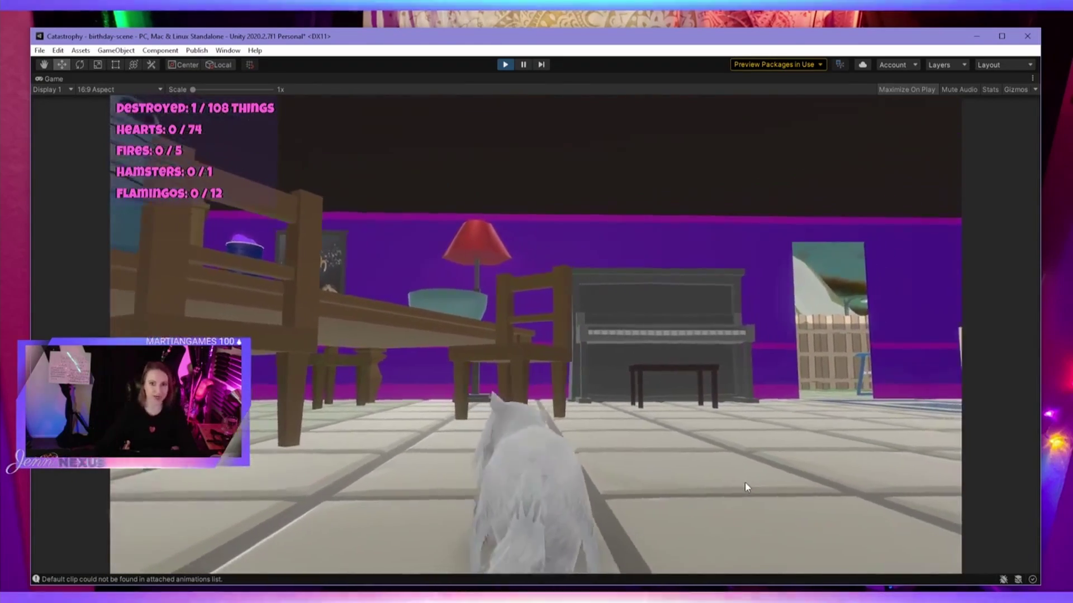
key(w)
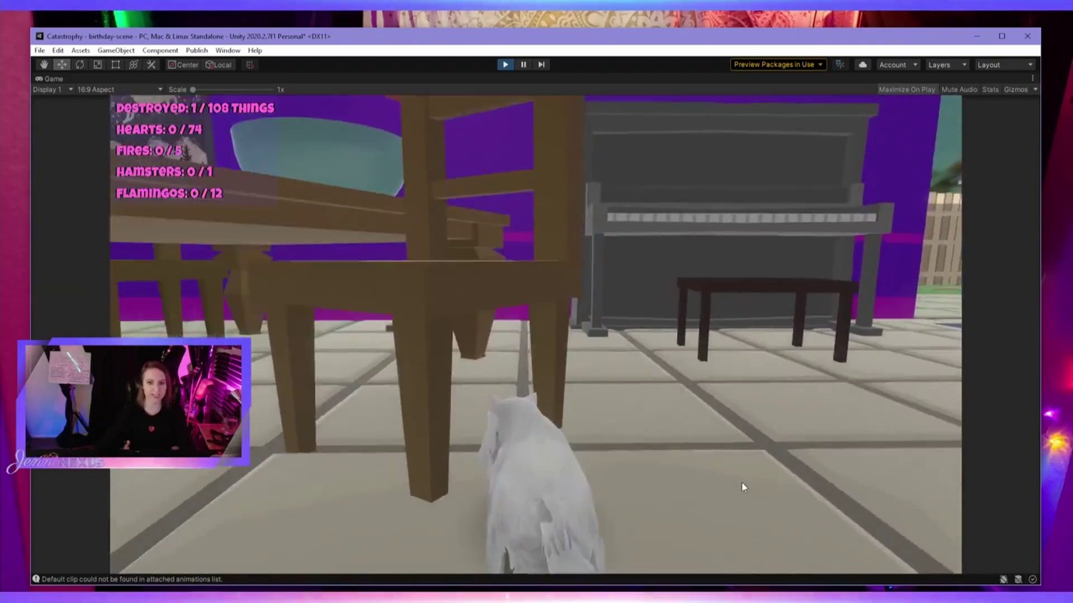
key(s)
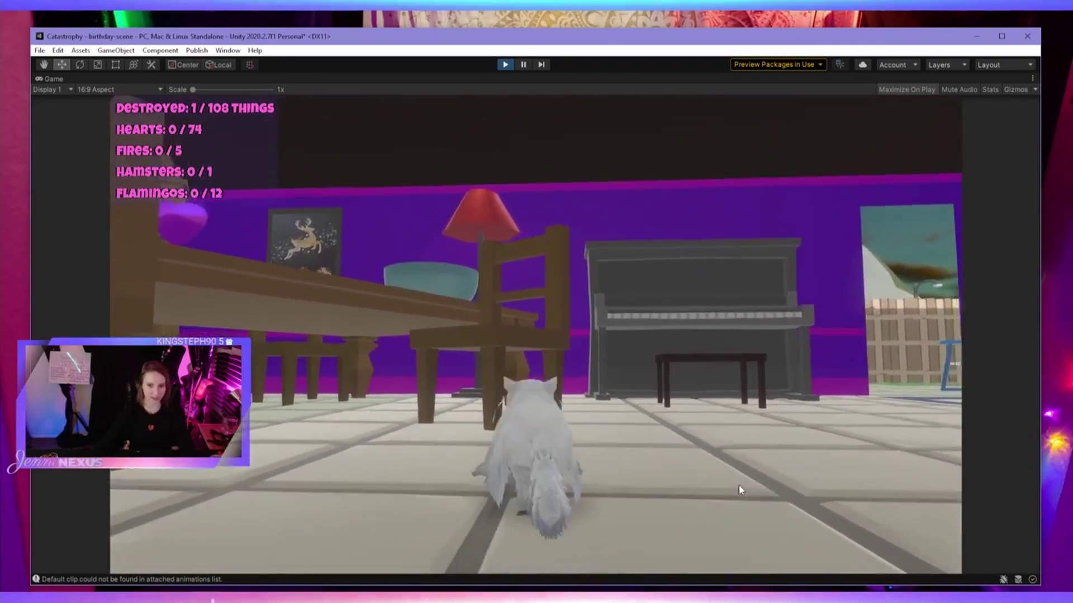
Jump the cat onto the dining table and look around the cups, pizza boxes and bowl.
key(w)
key(space)
key(a)
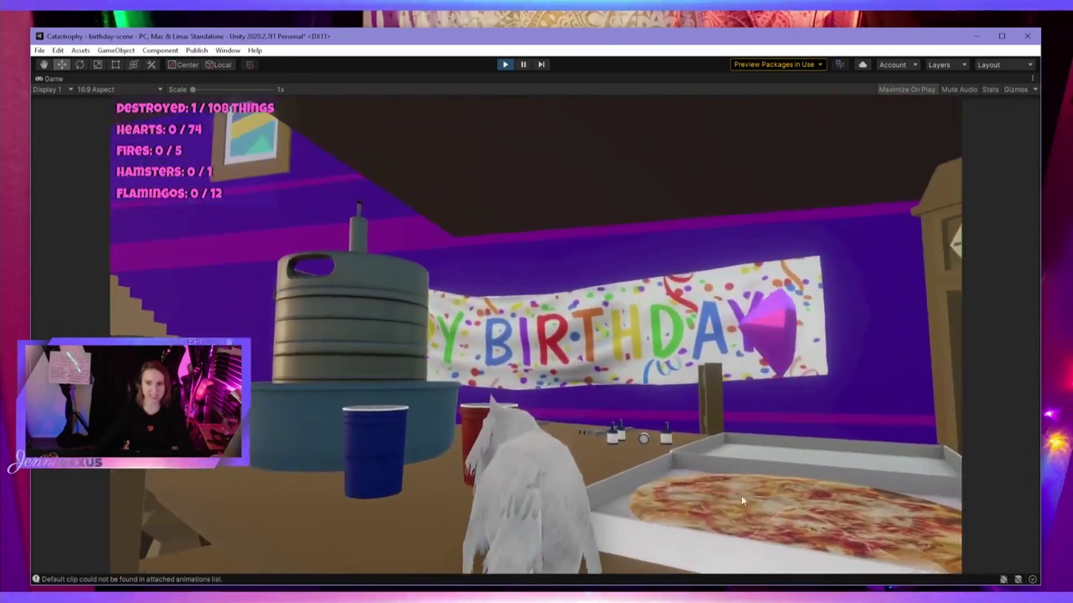
key(w)
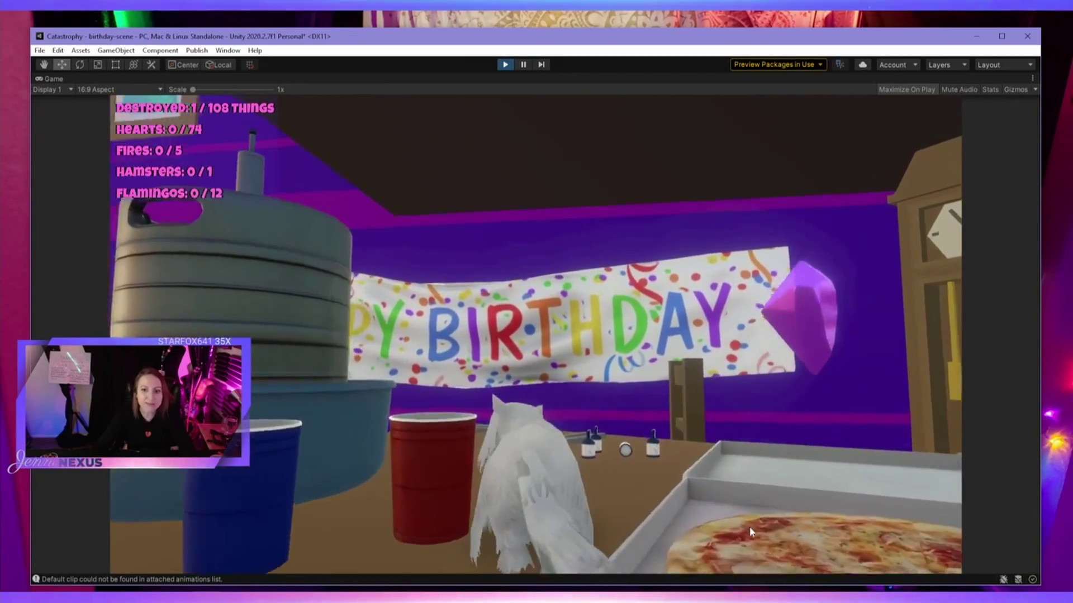
key(d)
key(w)
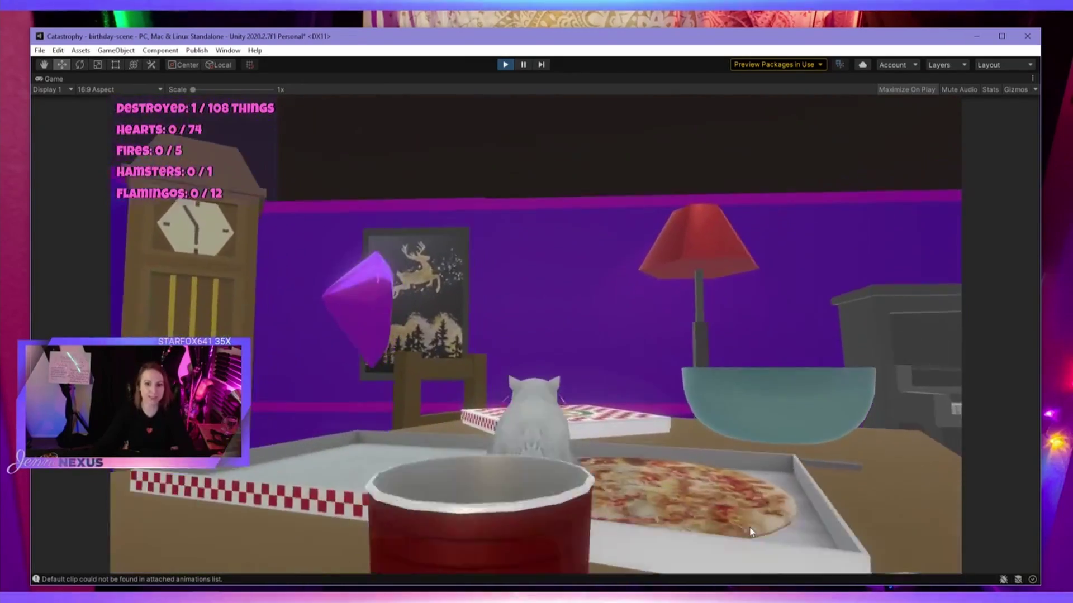
key(d)
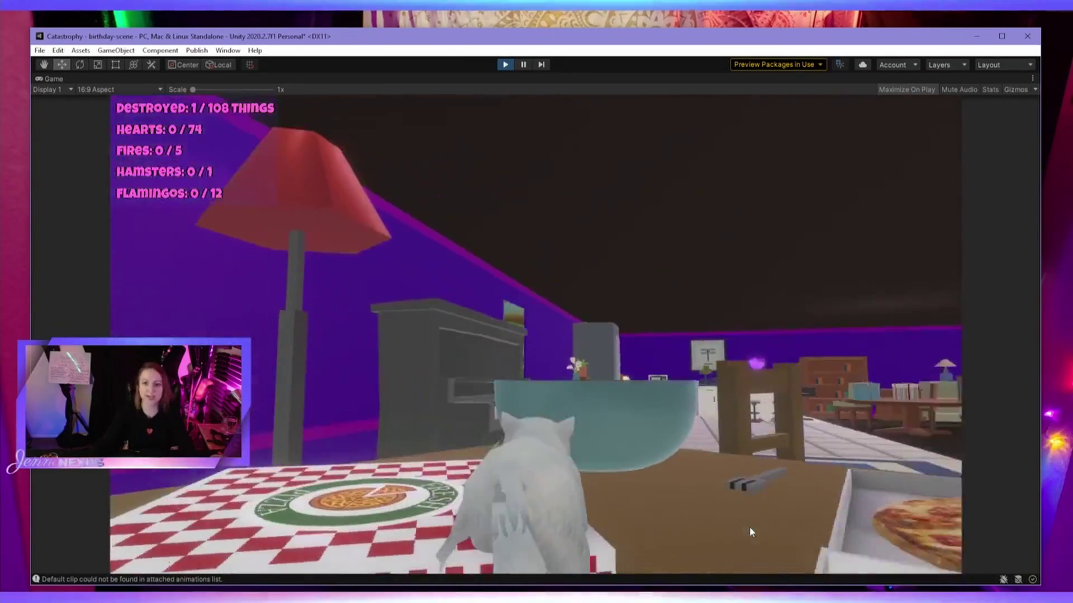
key(space)
key(w)
key(d)
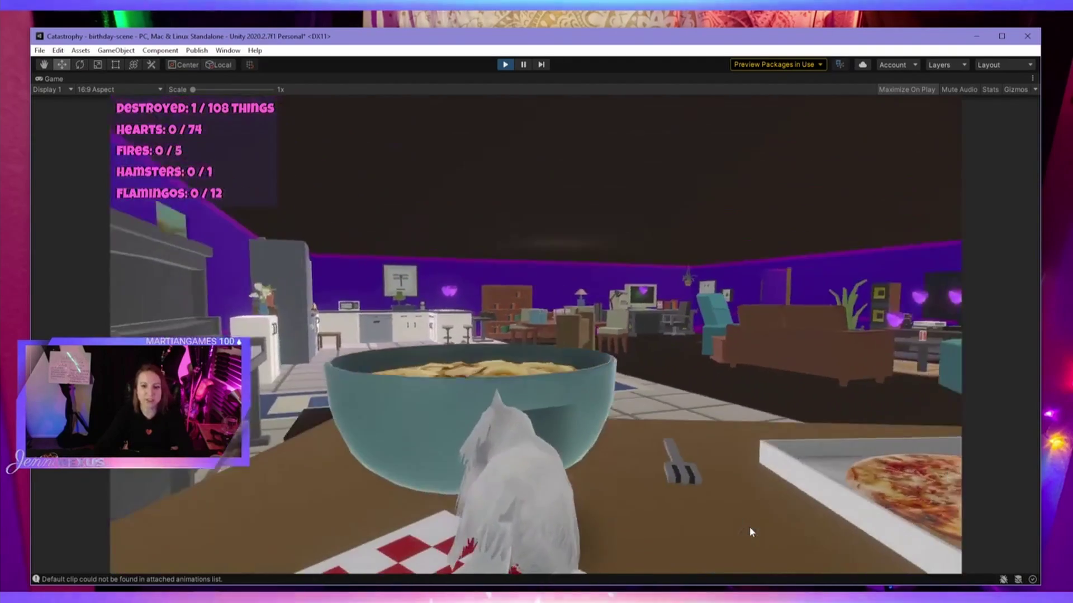
key(a)
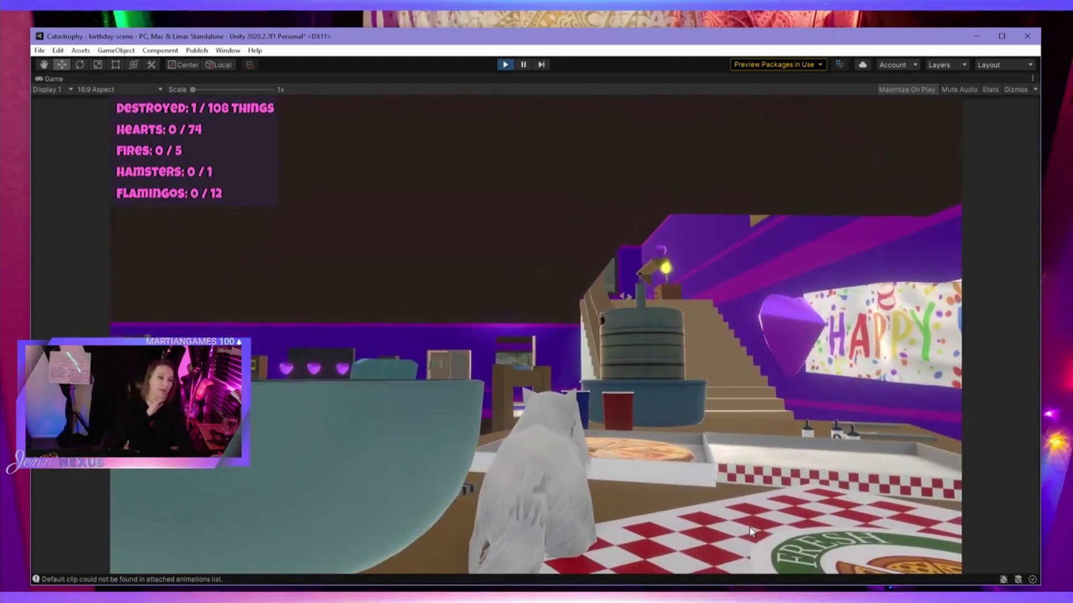
Walk the cat along the dining table to the keg, try jumping at its tub, and end the playtest.
key(d)
key(w)
key(d)
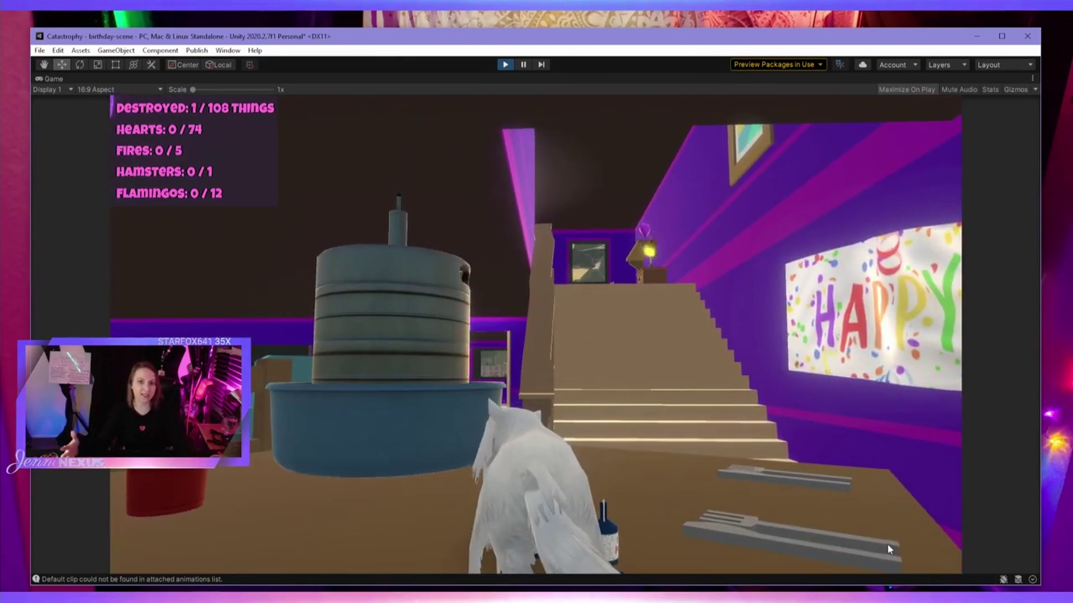
key(a)
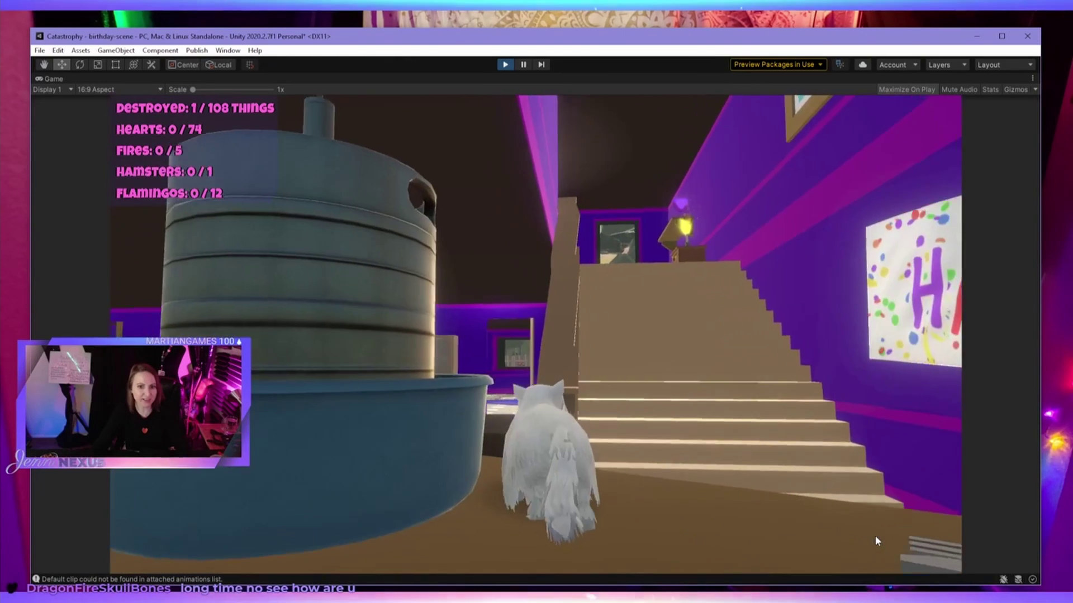
key(a)
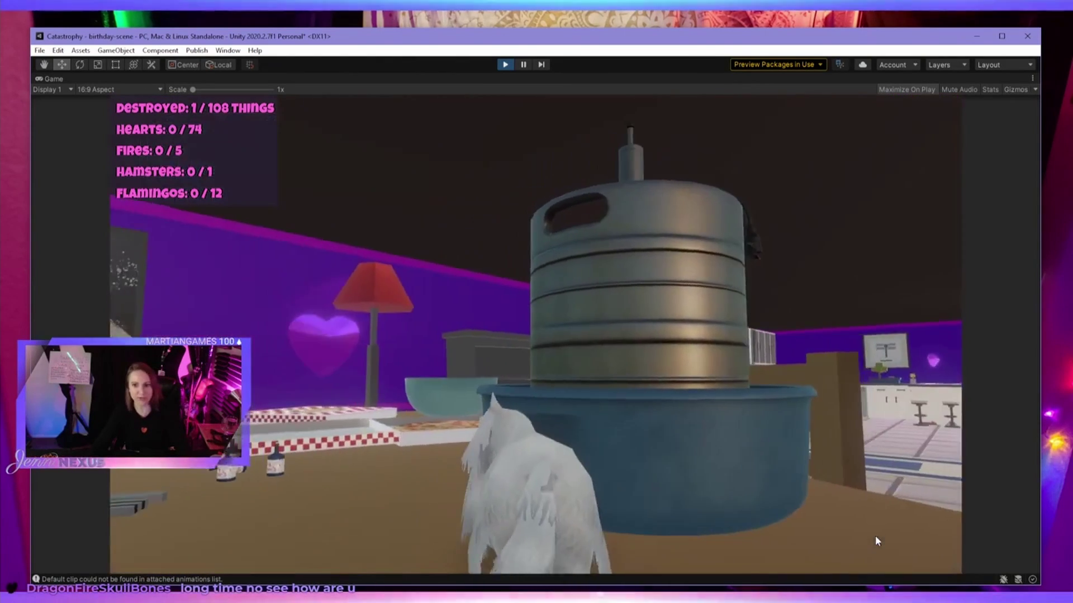
key(w)
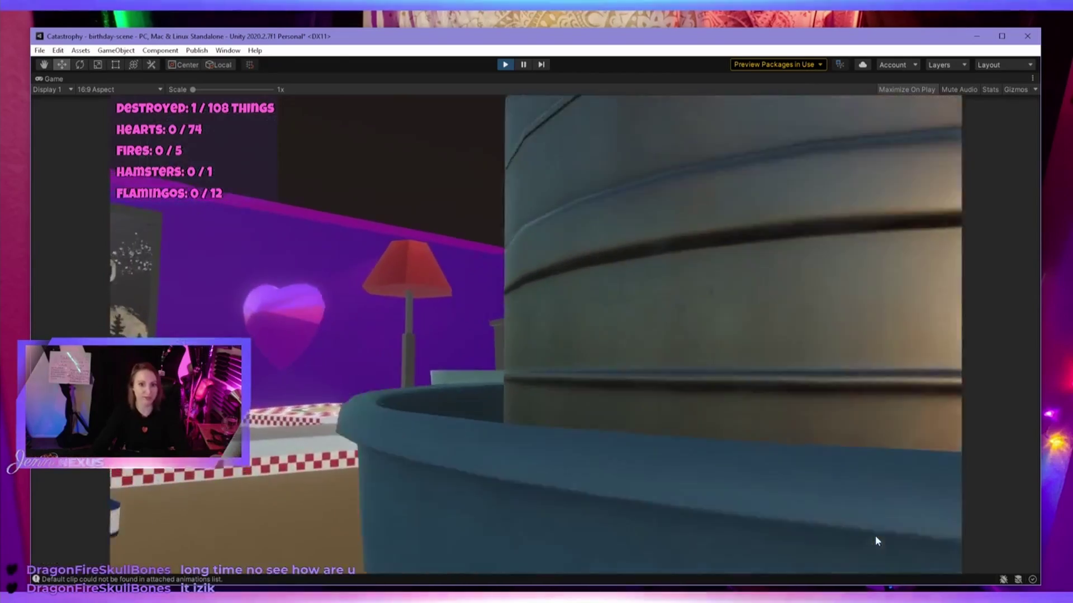
key(space)
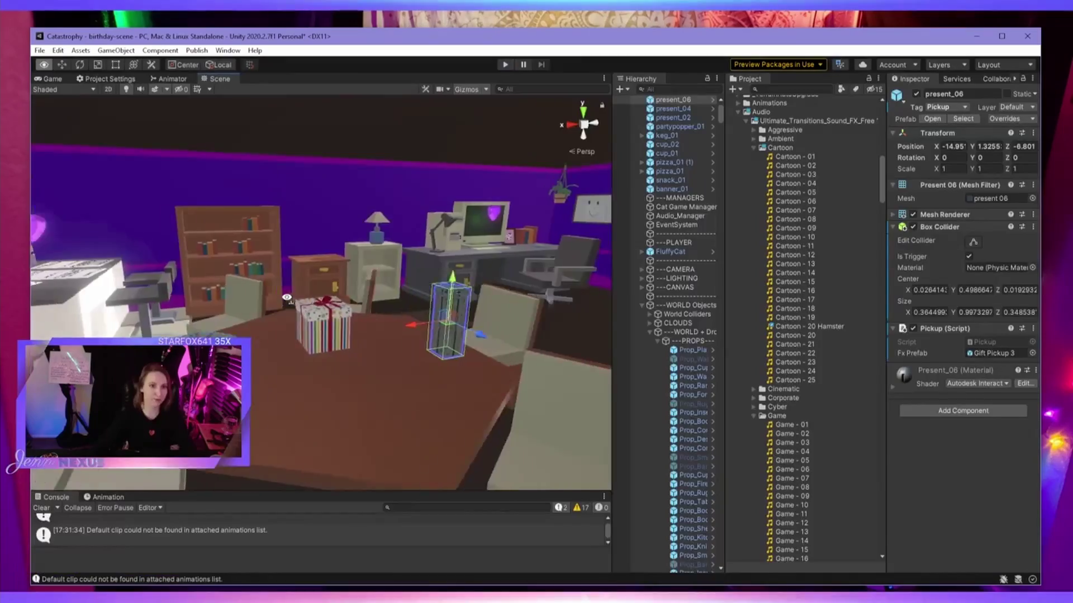
Examine the bedroom, the kitchen and the landlord's eviction letters on the counter in the Scene view.
right_drag(313, 280, 517, 406)
key(w)
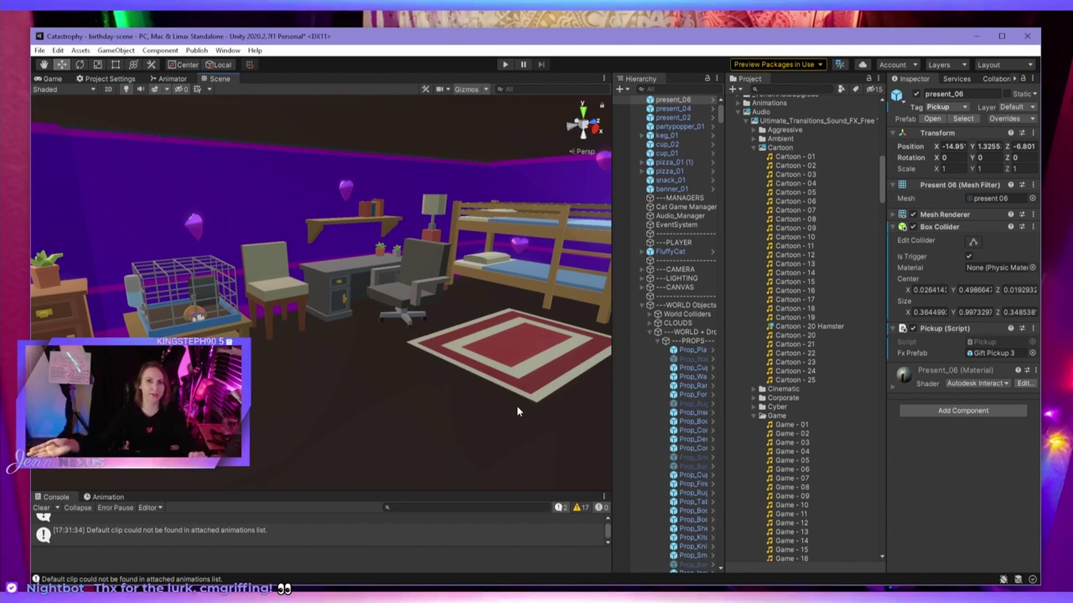
right_drag(516, 412, 369, 414)
key(s)
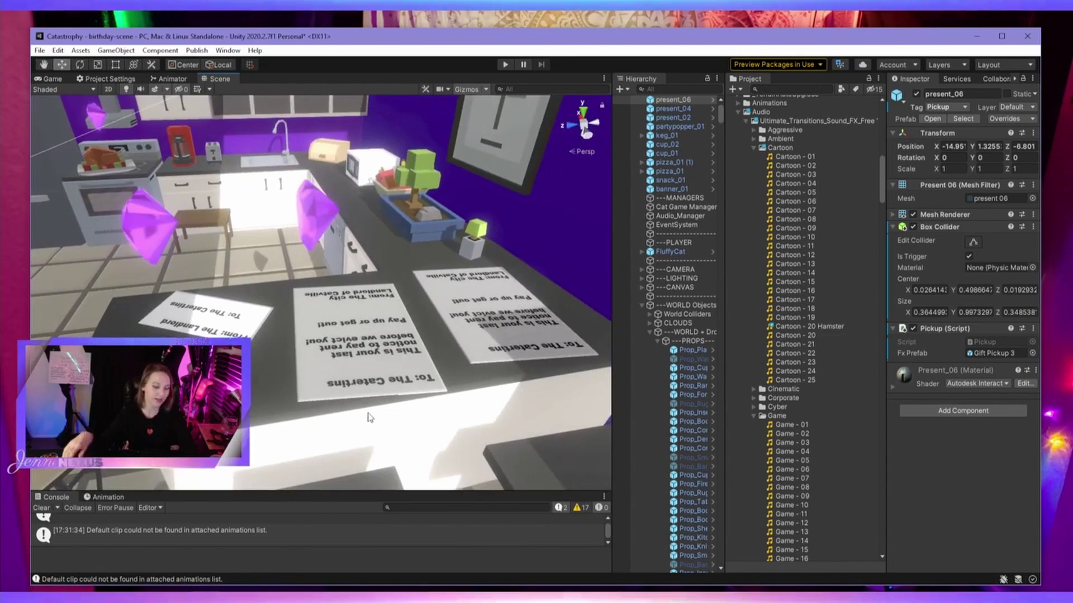
right_drag(314, 373, 518, 316)
key(a)
right_drag(373, 347, 429, 420)
key(w)
key(s)
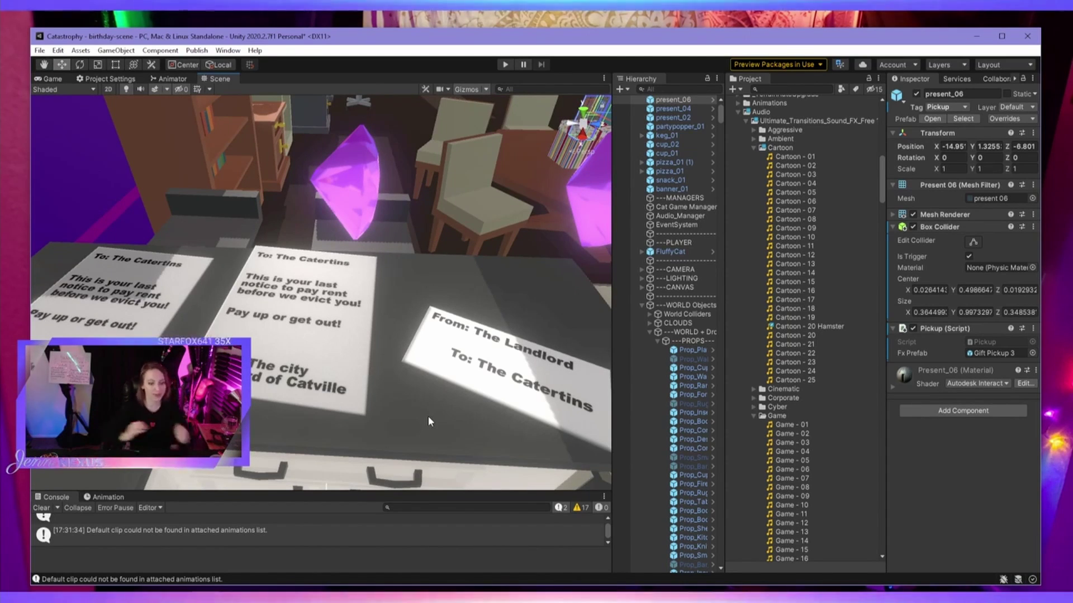
right_drag(338, 409, 428, 362)
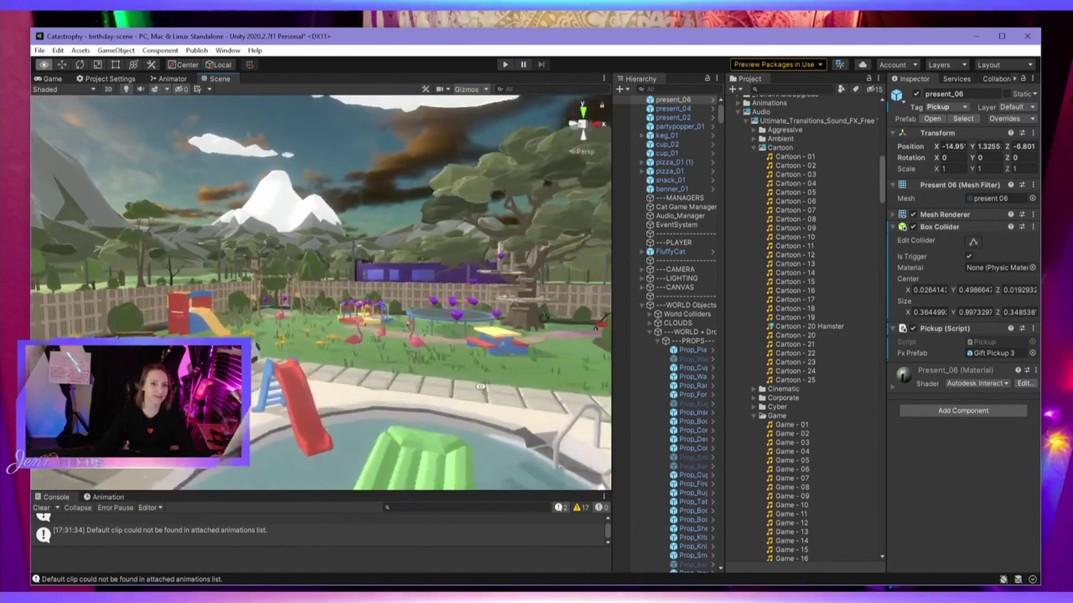
Examine the backyard from the play area to the patio and swimming pool in the Scene view.
key(w)
right_drag(481, 385, 409, 438)
right_drag(302, 412, 243, 338)
key(w)
right_drag(321, 366, 471, 397)
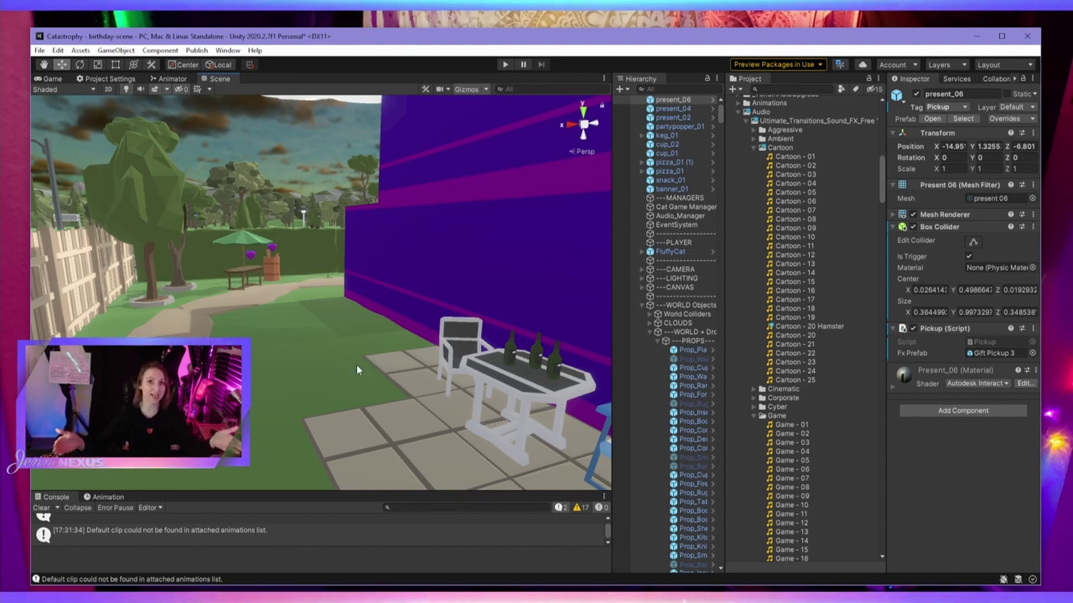
right_drag(356, 365, 494, 495)
key(s)
key(s)
key(s)
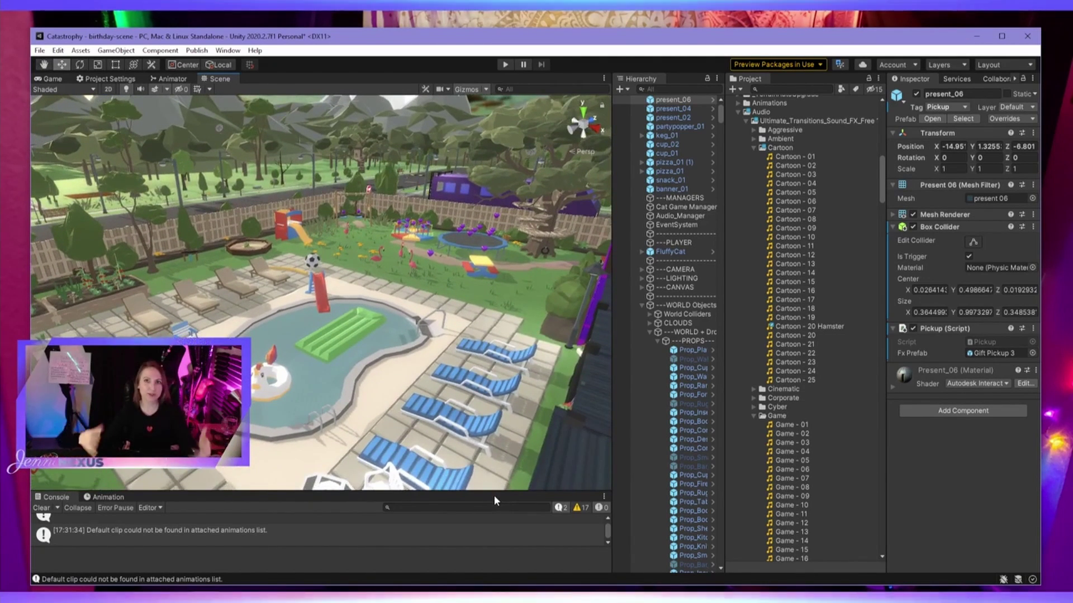
key(s)
right_drag(266, 377, 312, 395)
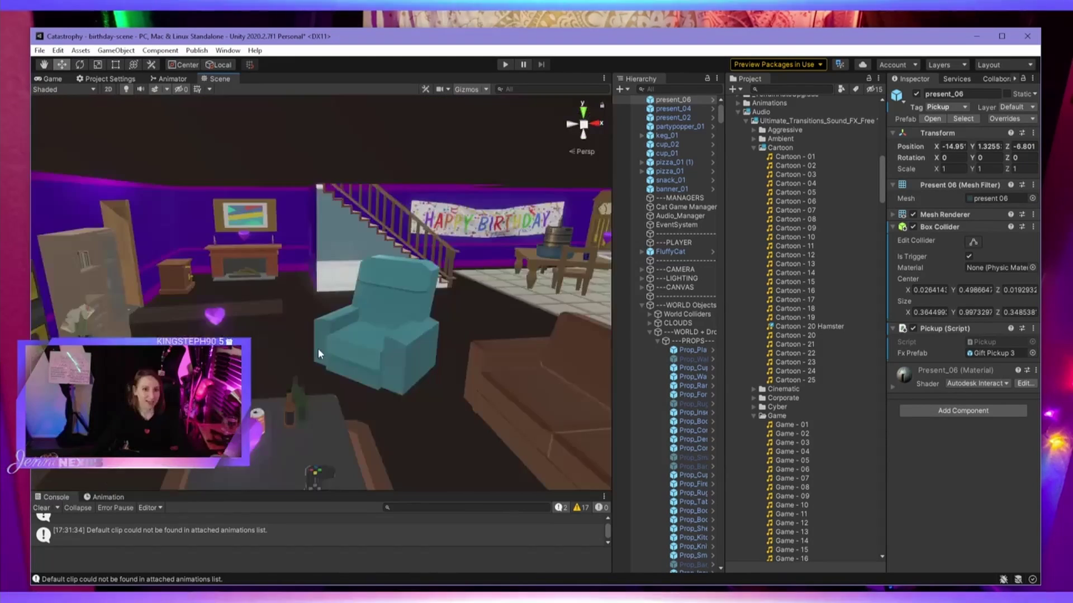
Examine the birthday decorations around the dining table, including the banner, keg, pizza boxes, party poppers and chairs.
right_drag(317, 345, 357, 357)
key(w)
scroll(384, 336, down, 2)
key(s)
key(w)
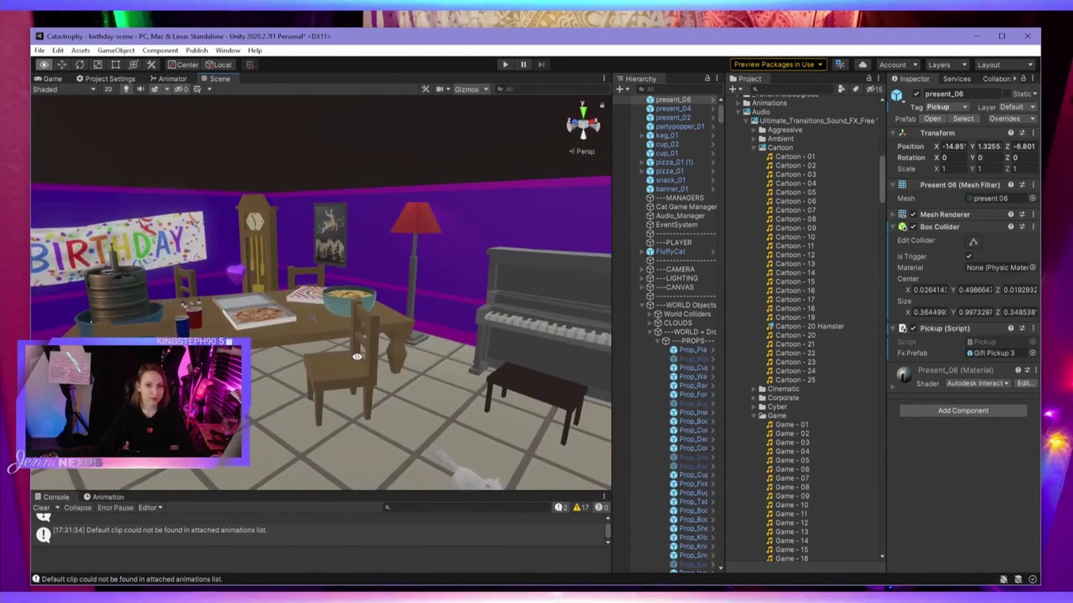
scroll(321, 364, up, 3)
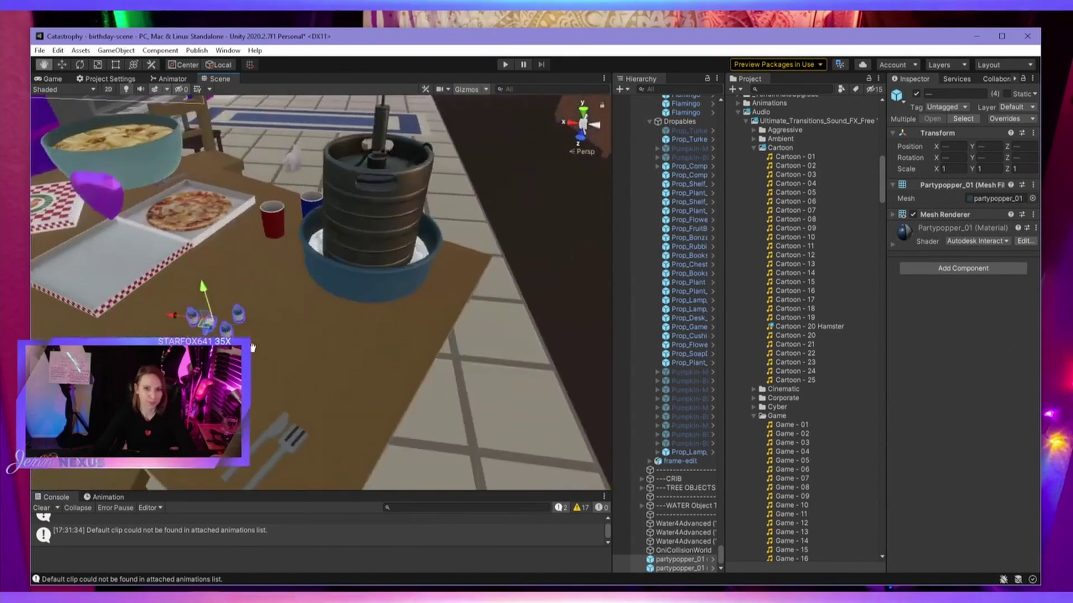
alt+drag(252, 347, 379, 347)
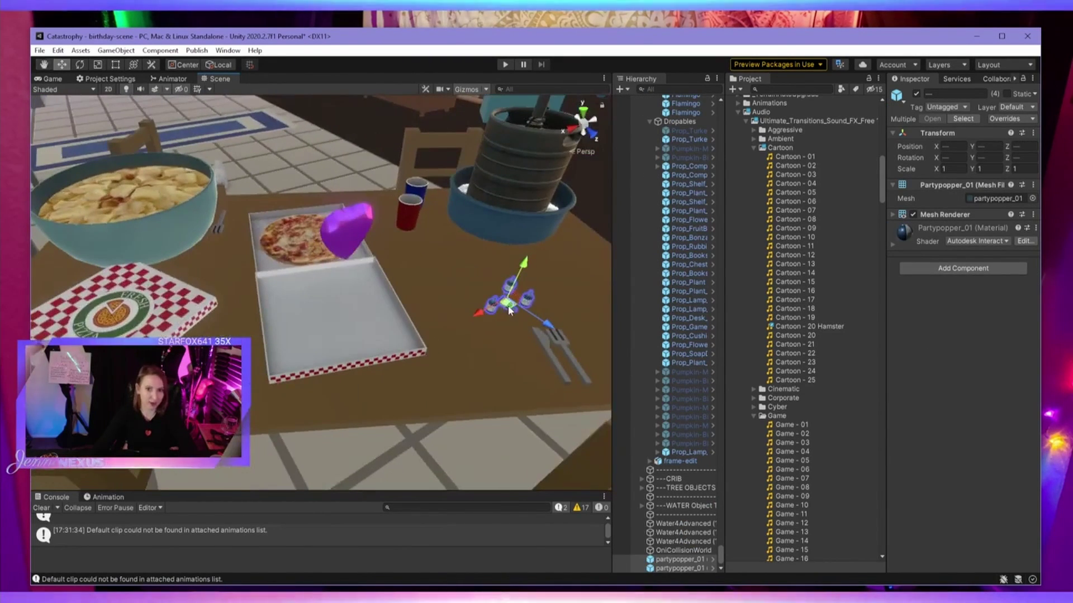
middle_drag(427, 309, 428, 320)
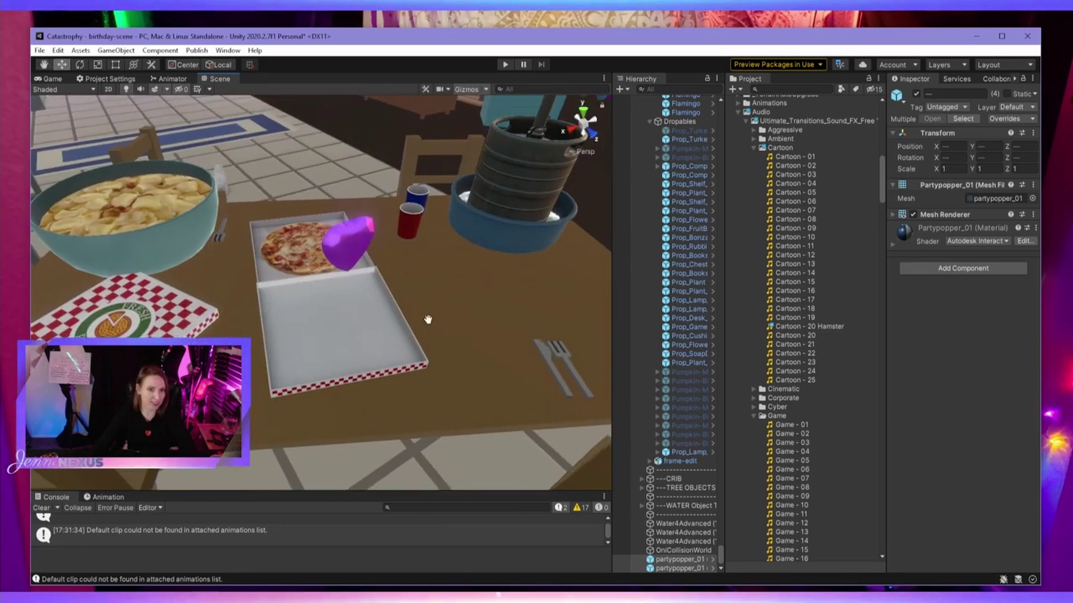
middle_drag(527, 349, 456, 346)
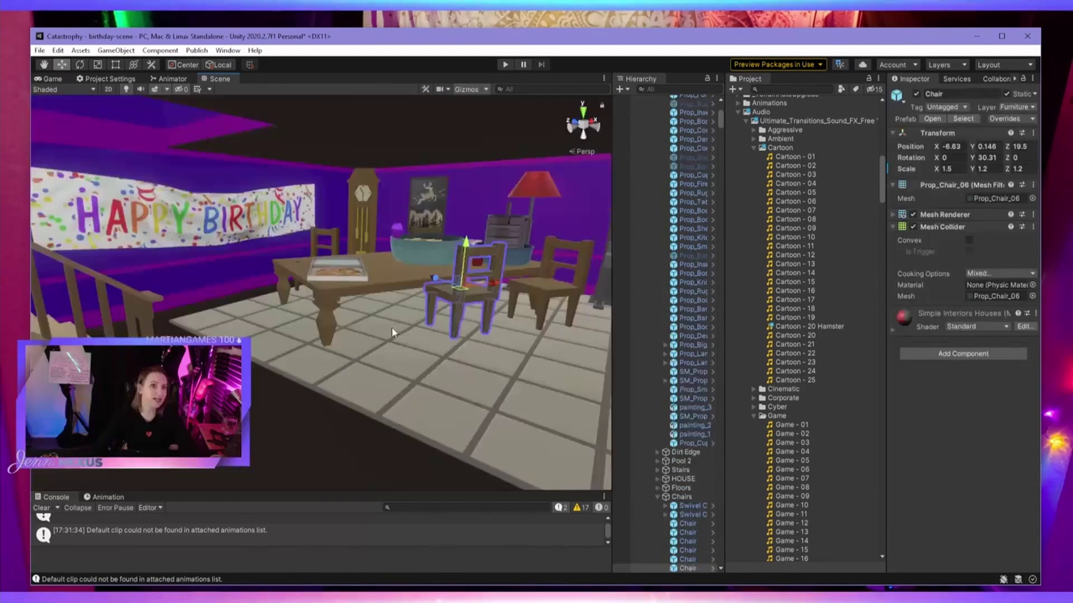
alt+drag(394, 332, 421, 353)
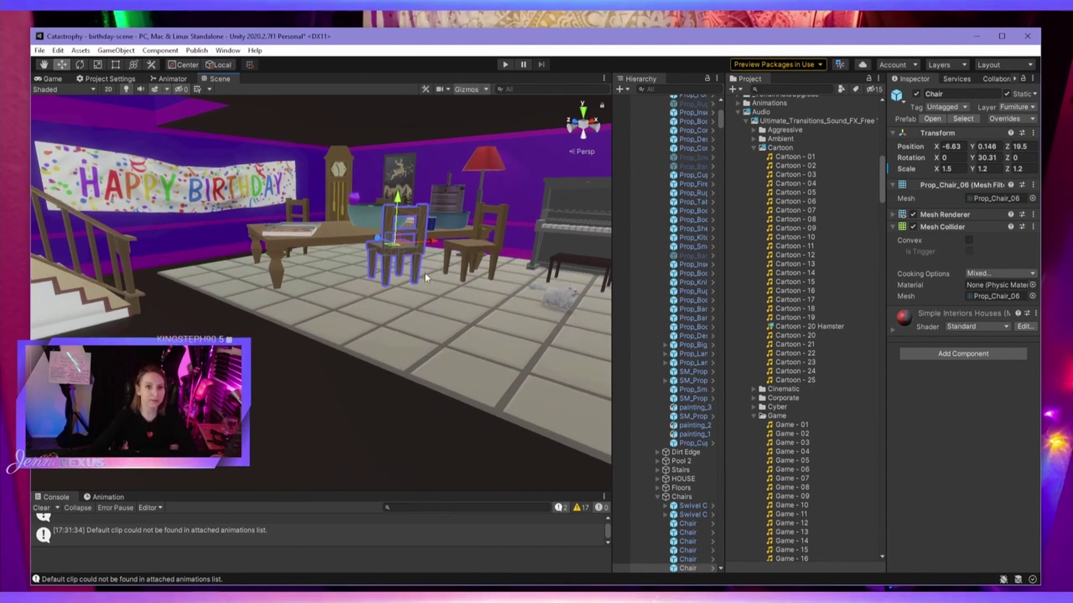
Set the tool handle to Pivot and scale the snack bowl on the dining table uniformly to about 2.08.
click(360, 220)
key(r)
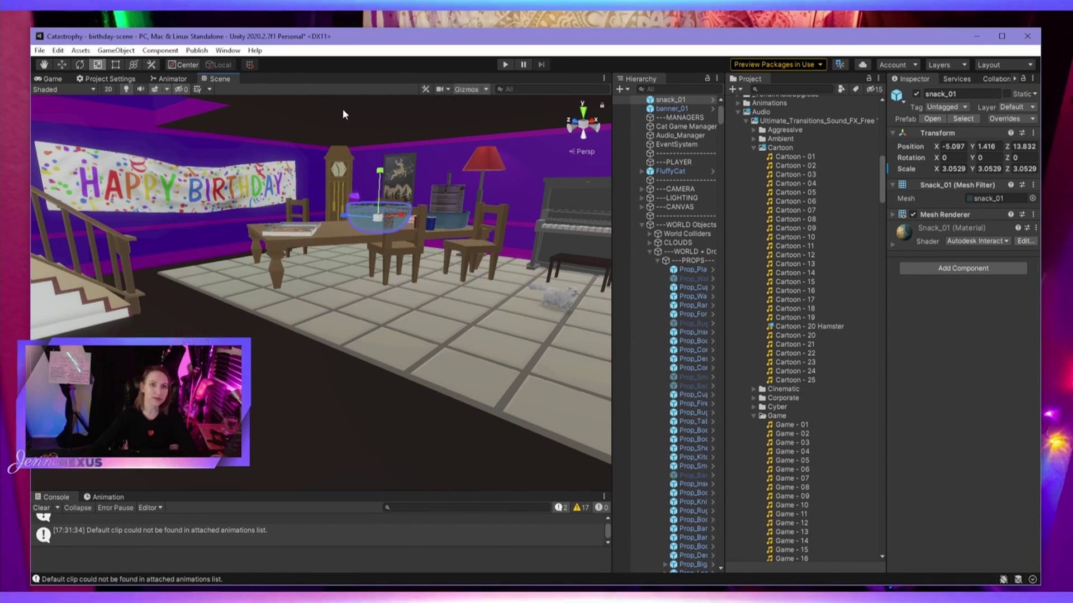
click(186, 65)
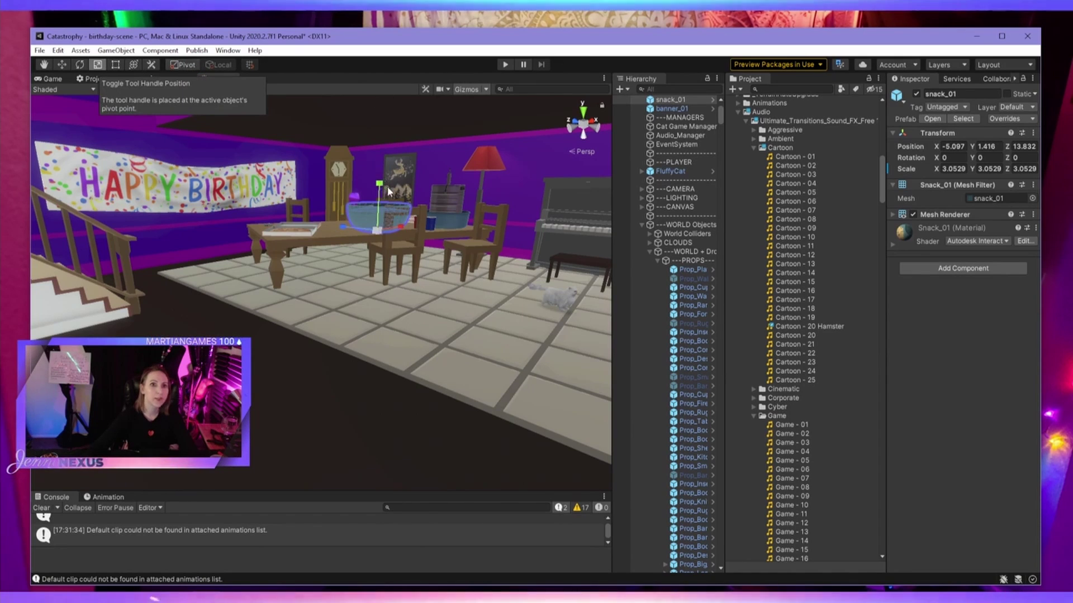
drag(379, 230, 364, 239)
key(f)
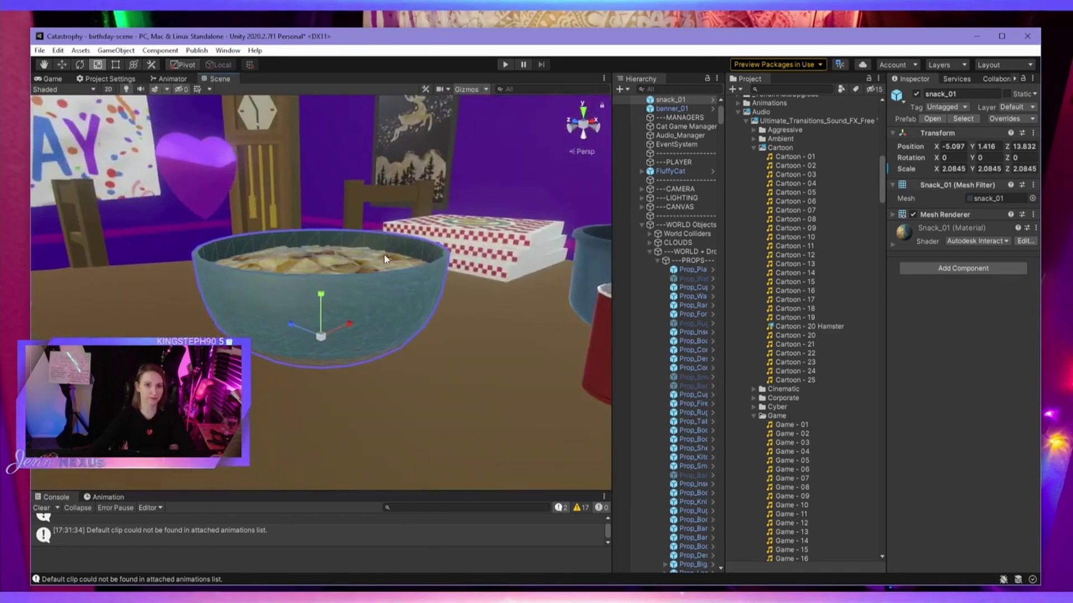
scroll(383, 254, down, 3)
Play the birthday scene and walk the cat past the armchair toward the staircase and the dining table.
click(505, 65)
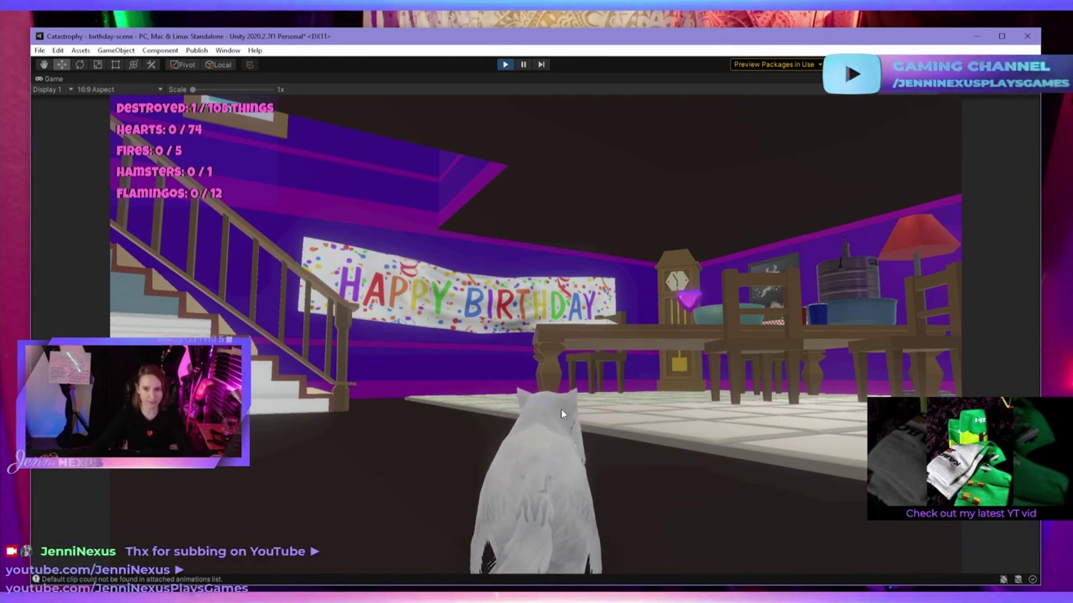
key(d)
key(a)
key(w)
key(d)
key(w)
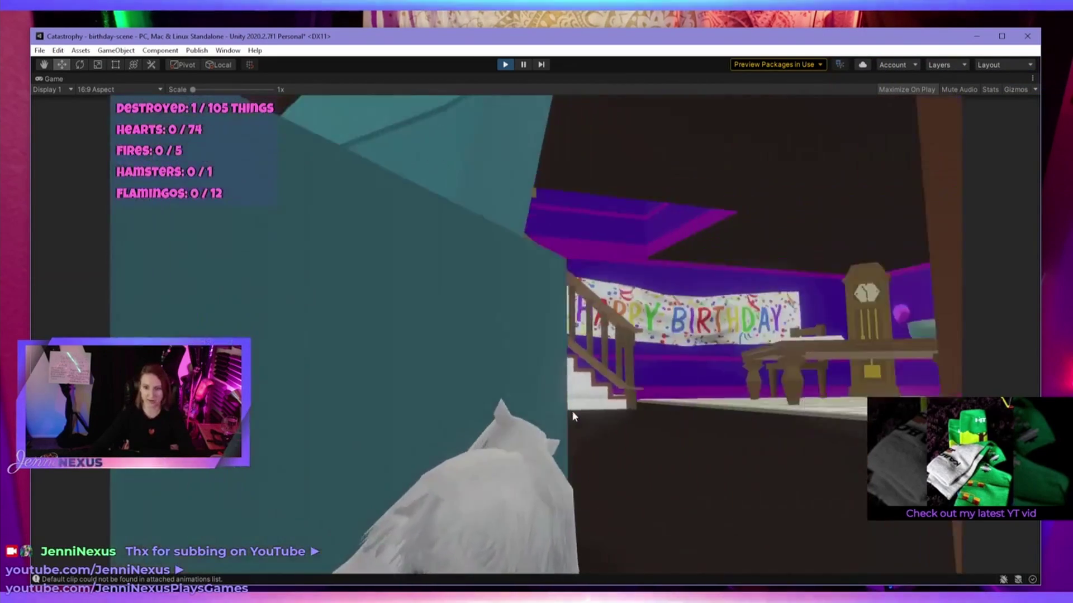
key(w)
key(a)
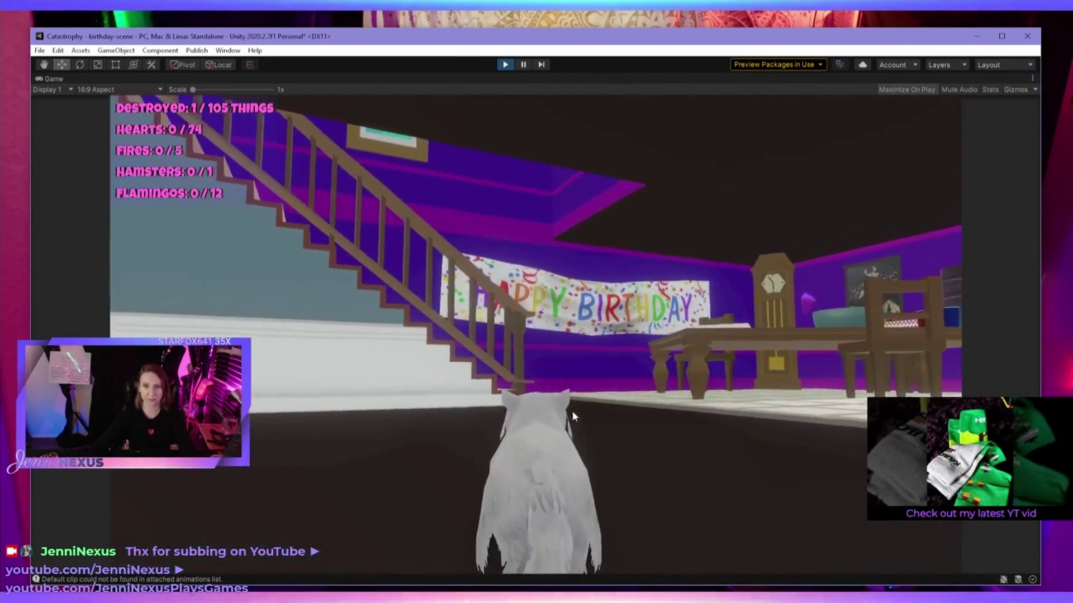
key(d)
key(w)
key(a)
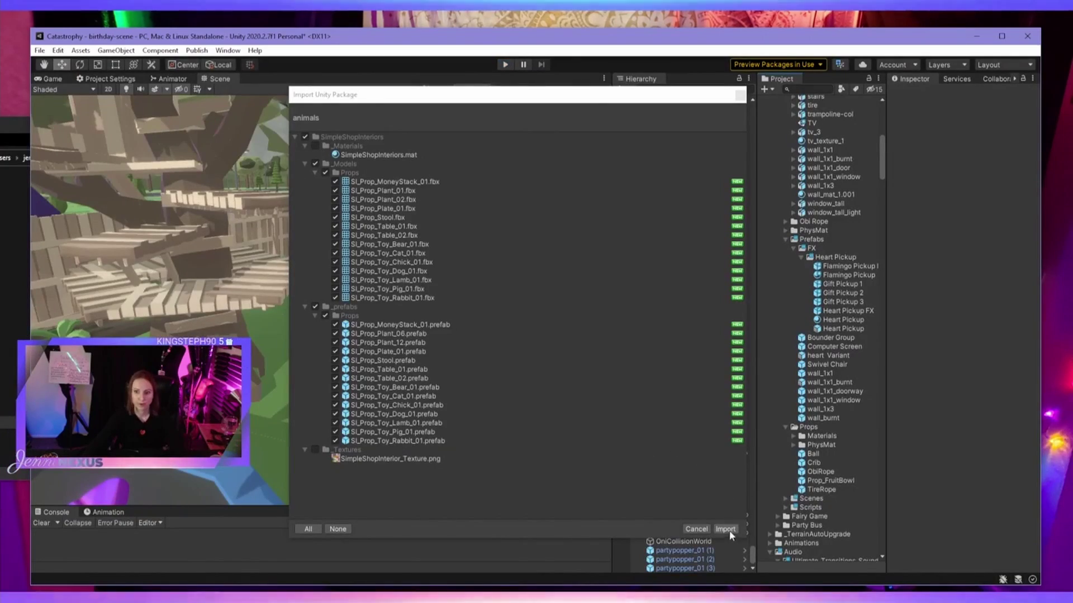
Import the SimpleShopInteriors props from the animals package and inspect the toy lamb hanging from the tree rope.
click(726, 530)
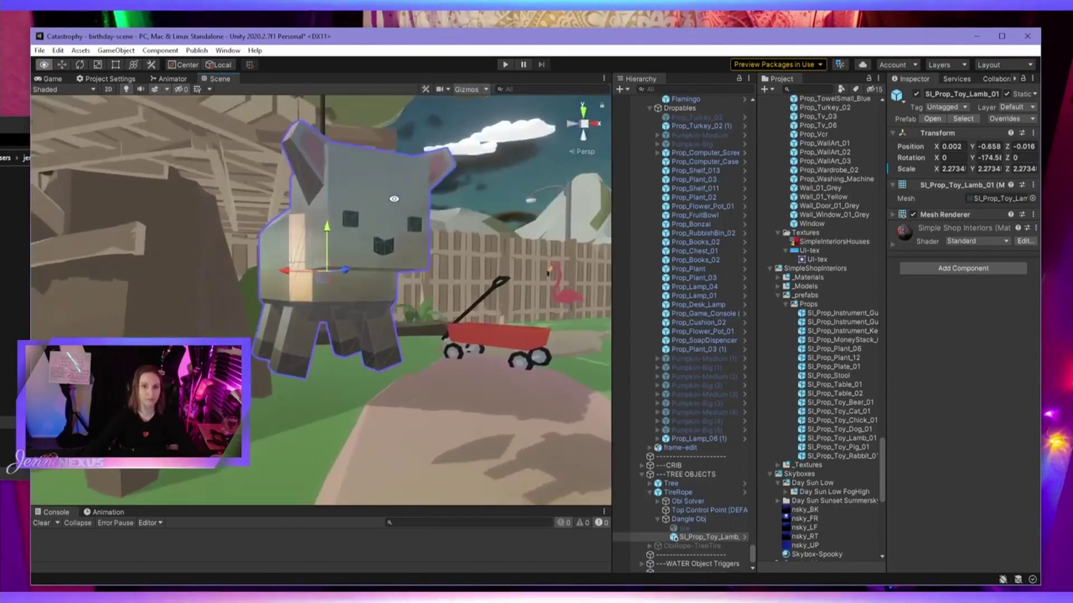
right_drag(424, 263, 164, 293)
alt+drag(164, 293, 791, 427)
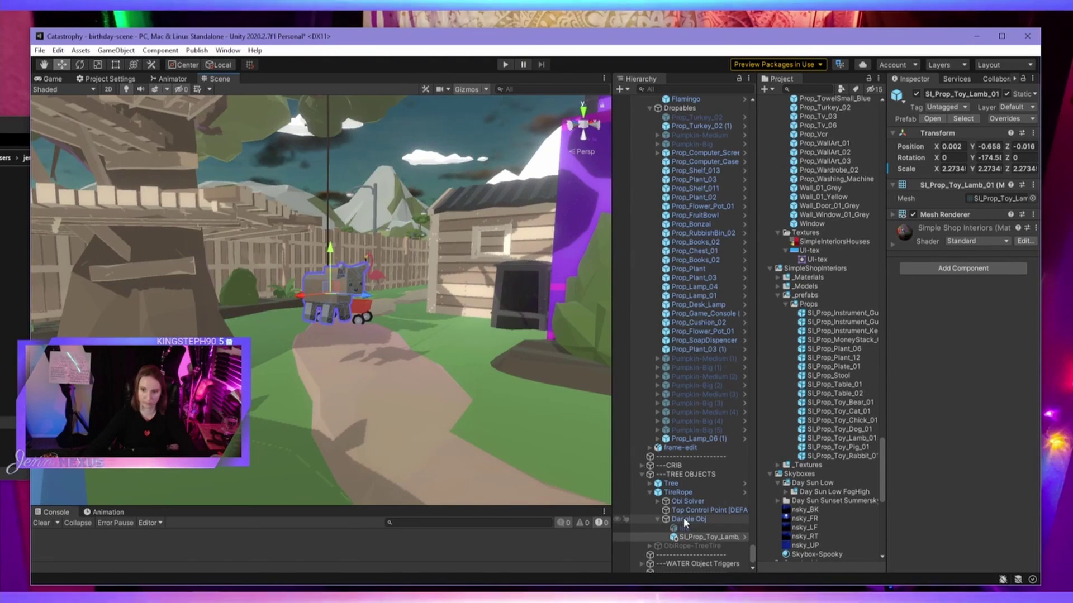
Check the Source Collider of the piñata's Dangle Obj and playtest the hanging lamb by walking the cat toward it.
click(978, 424)
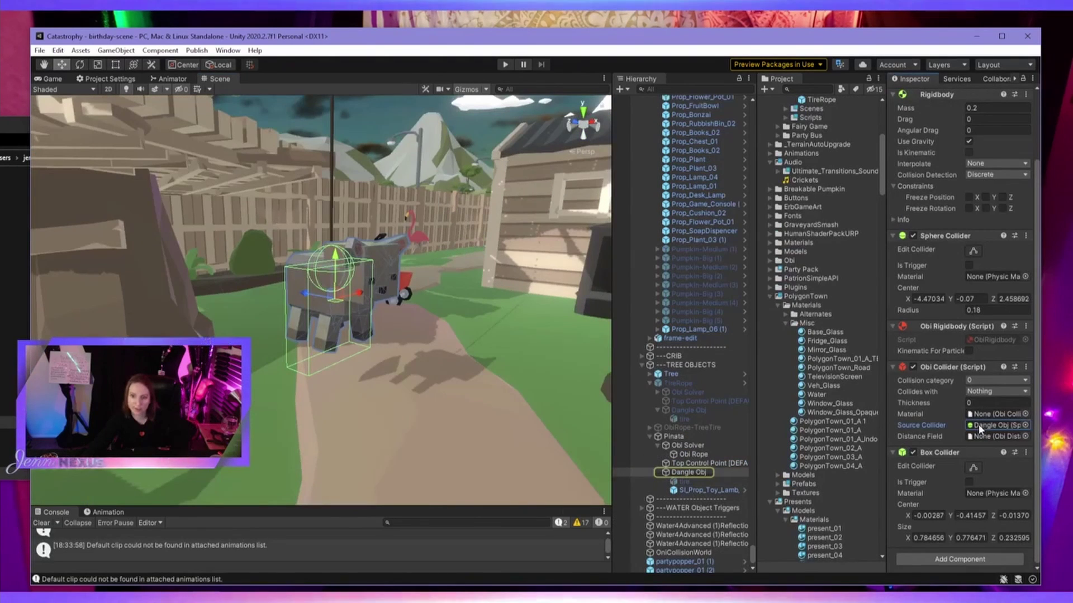
double_click(977, 424)
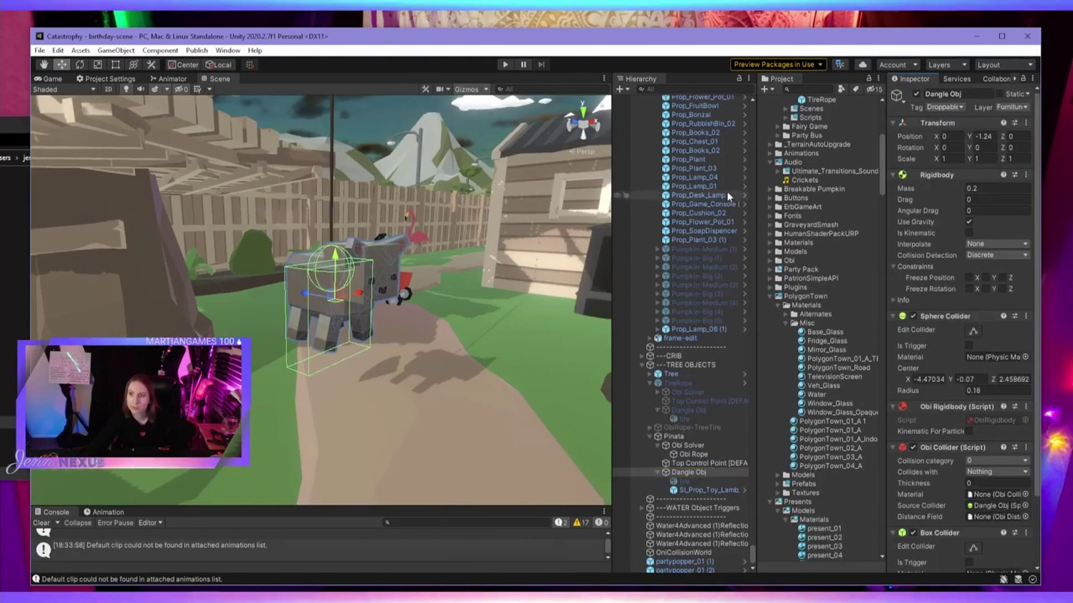
click(501, 65)
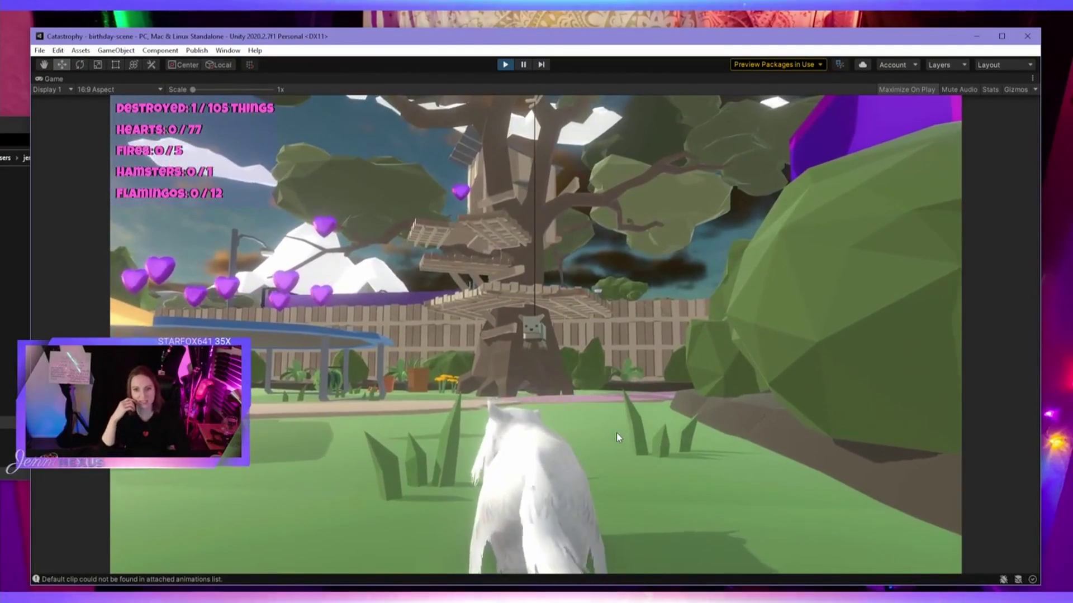
key(w)
key(w)
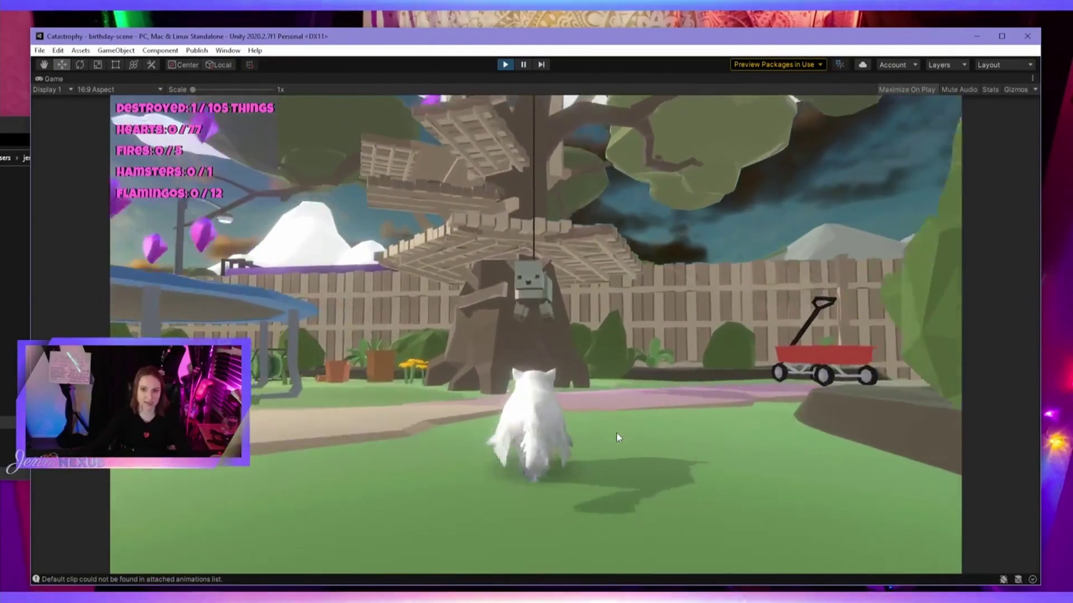
key(s)
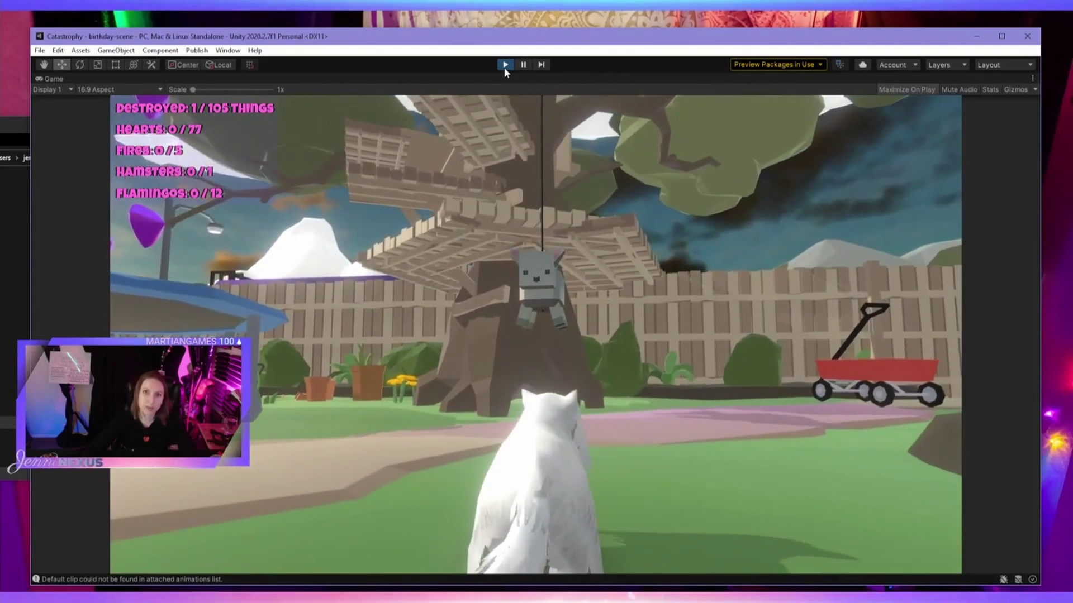
click(504, 66)
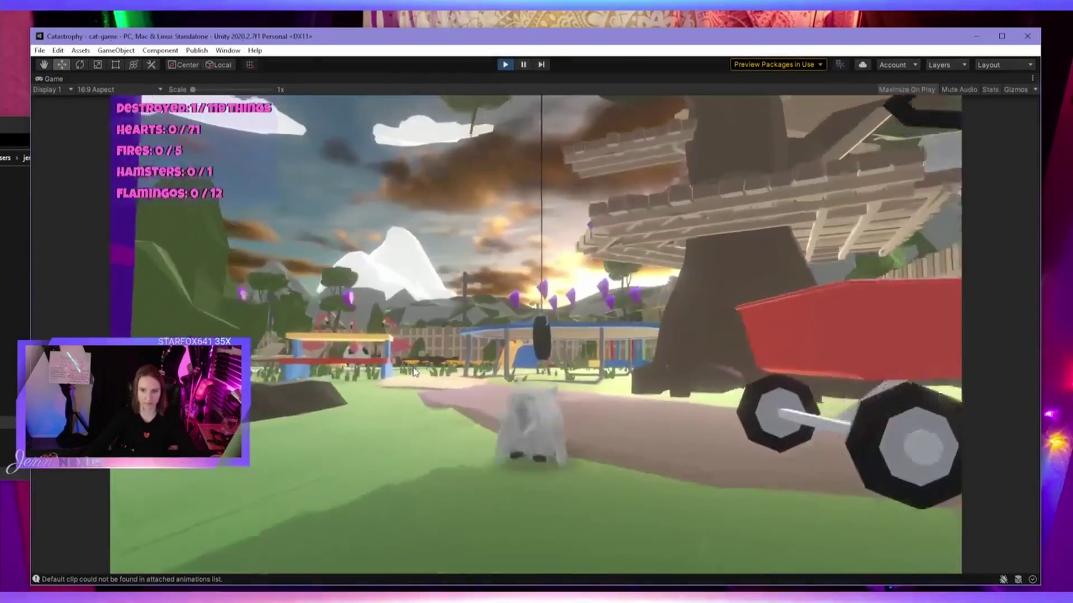
Walk the cat to the tire swing in the cat-game scene and jump at it for comparison.
key(w)
key(space)
key(s)
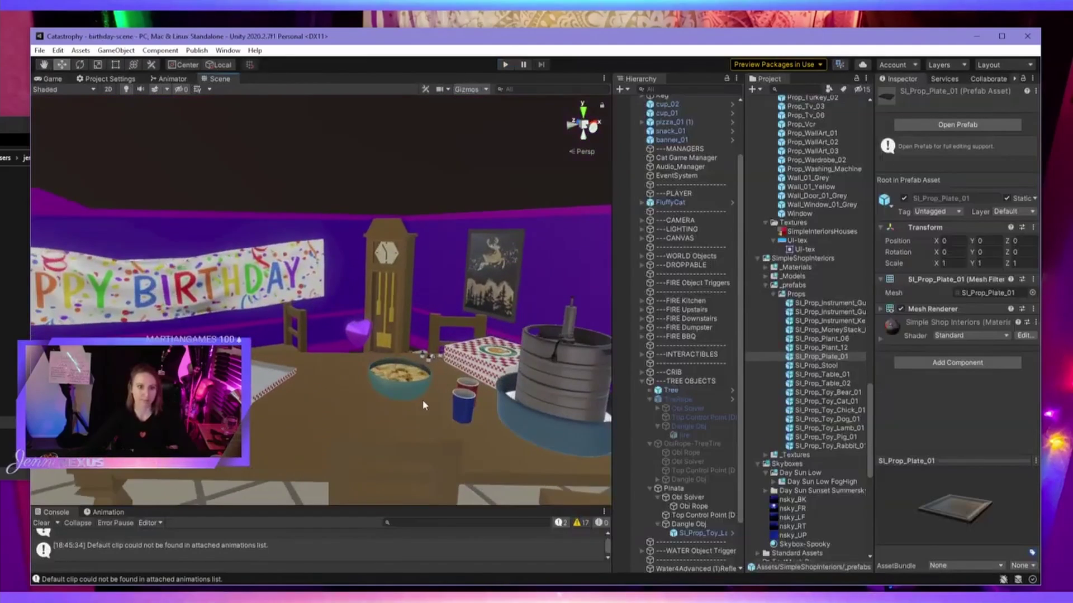
Place the SI_Prop_Plate_01 prefab on the dining table beside the open pizza box.
scroll(423, 401, down, 2)
alt+drag(423, 400, 448, 419)
drag(848, 355, 452, 380)
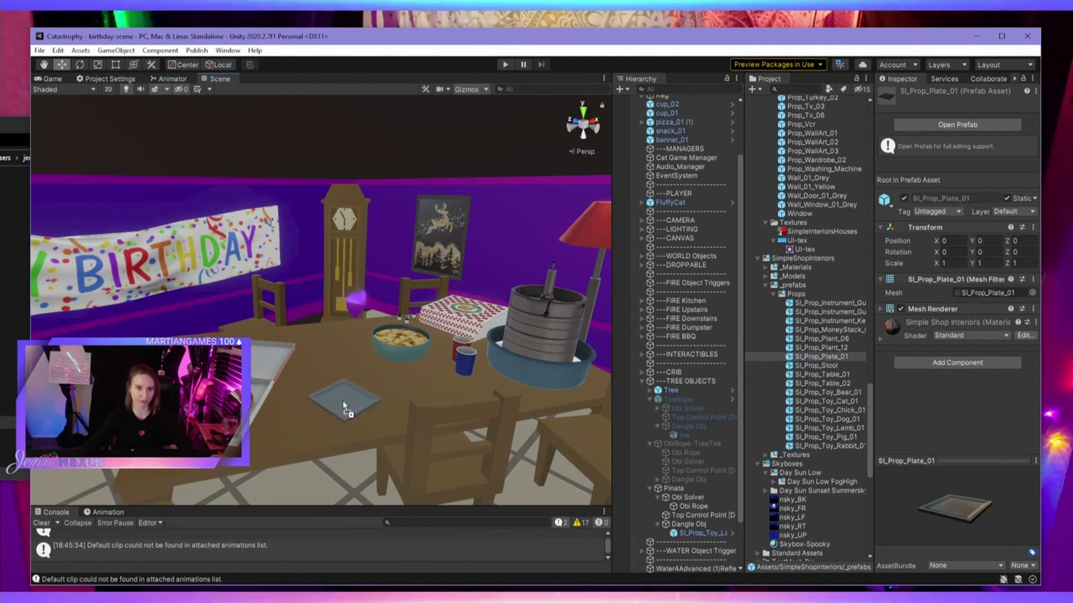
drag(324, 405, 324, 406)
alt+drag(324, 406, 352, 394)
scroll(368, 411, up, 3)
middle_drag(368, 411, 429, 335)
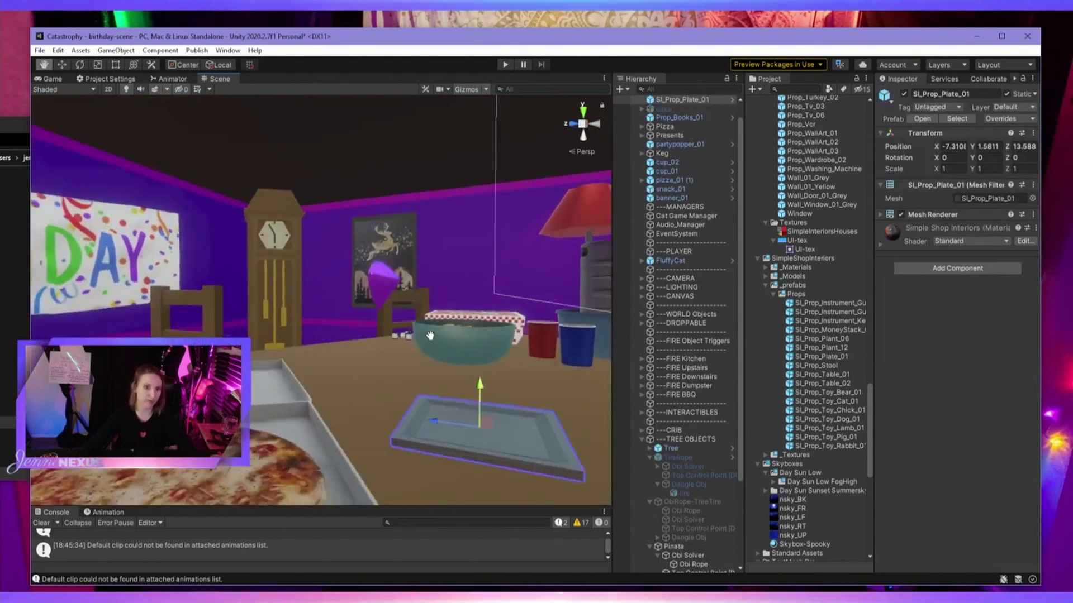
alt+drag(428, 336, 392, 358)
right_drag(393, 358, 445, 319)
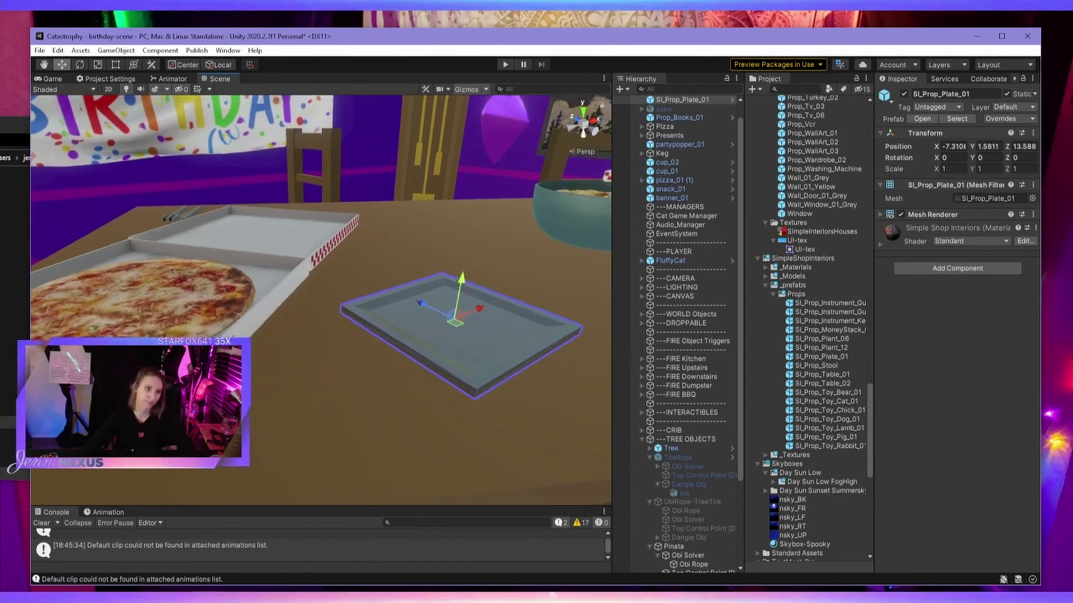
Duplicate pizza_01 slice 03, move the copy onto the plate and lower it to a Y position of about 0.025.
click(176, 327)
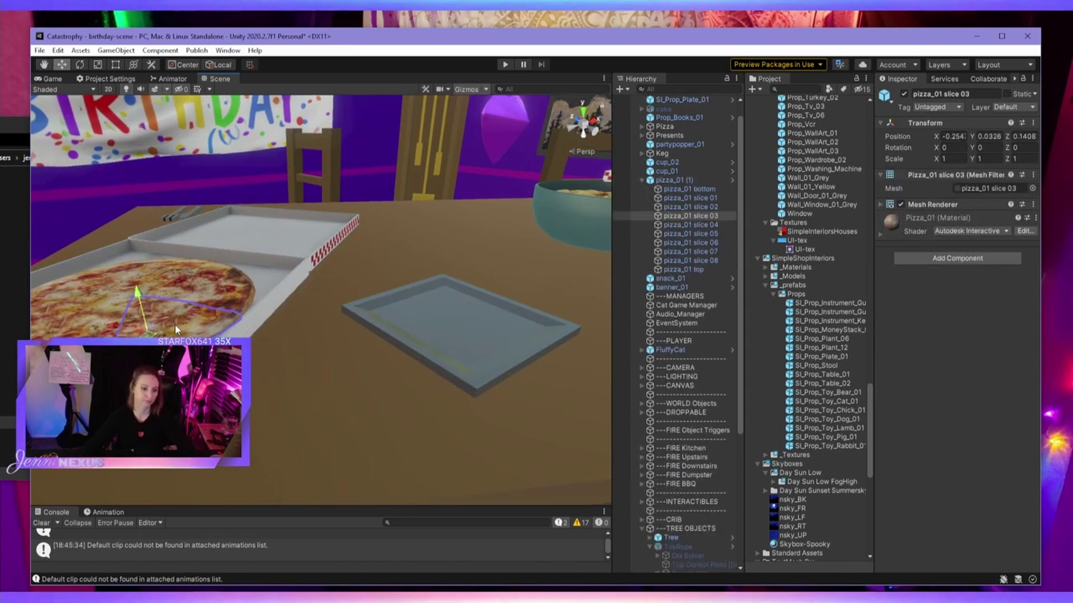
key(ctrl+d)
drag(147, 334, 380, 317)
scroll(386, 302, up, 8)
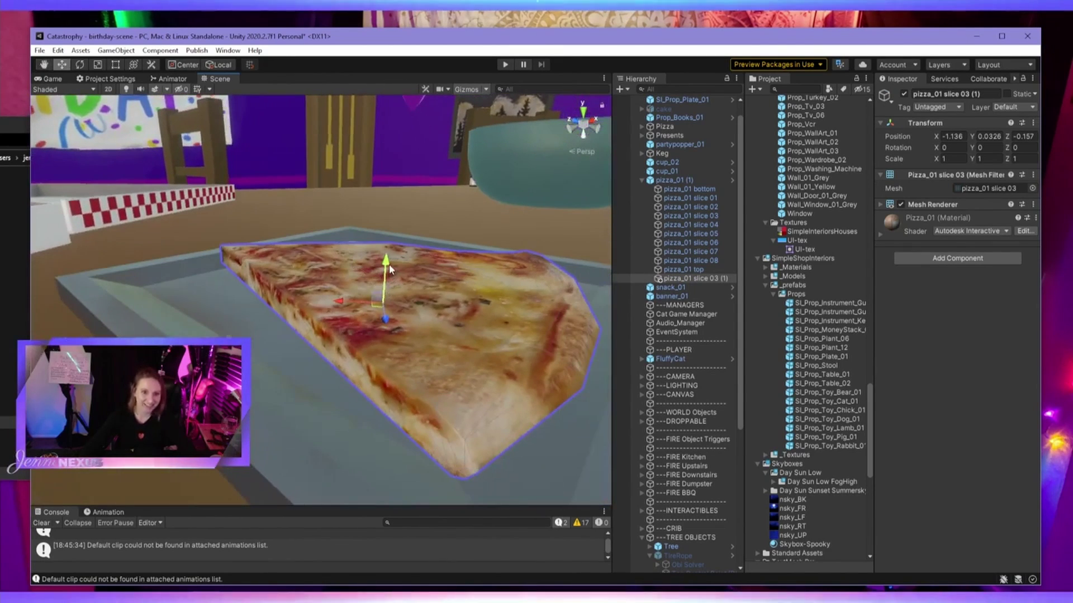
mouse_move(389, 264)
mouse_down()
mouse_move(392, 283)
mouse_move(396, 272)
mouse_up()
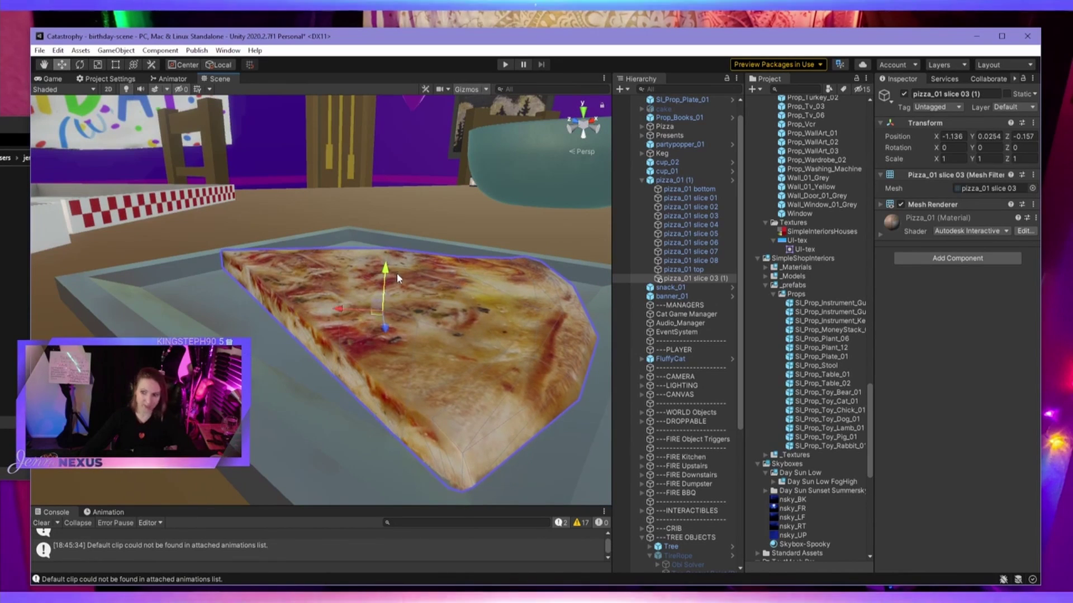
Move the acoustic guitar from the floor up onto the wall above the keyboard, at a height of about 8.44.
scroll(425, 307, down, 10)
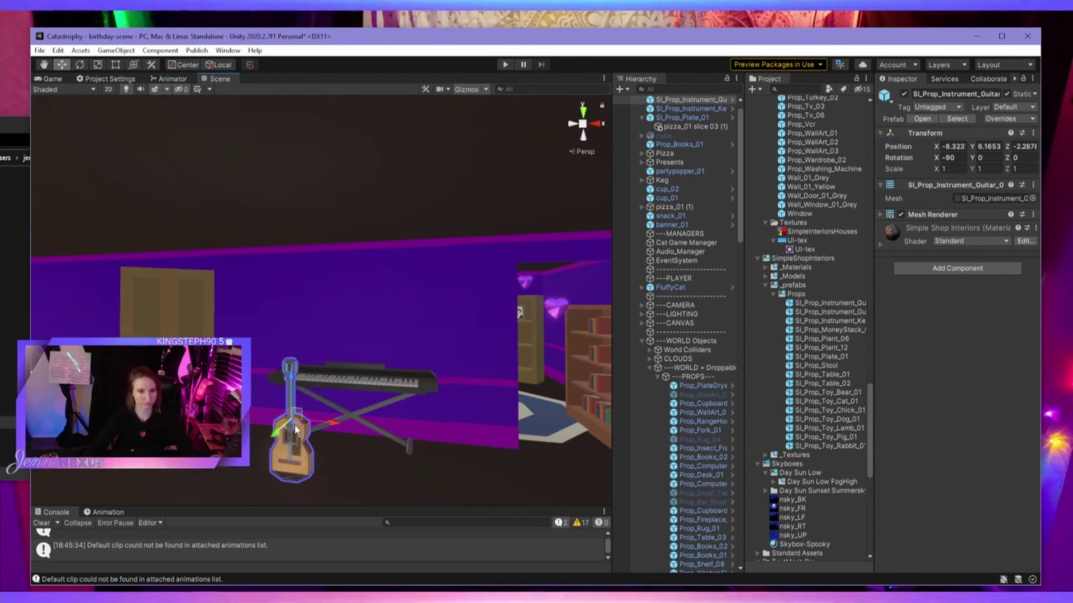
drag(296, 429, 286, 398)
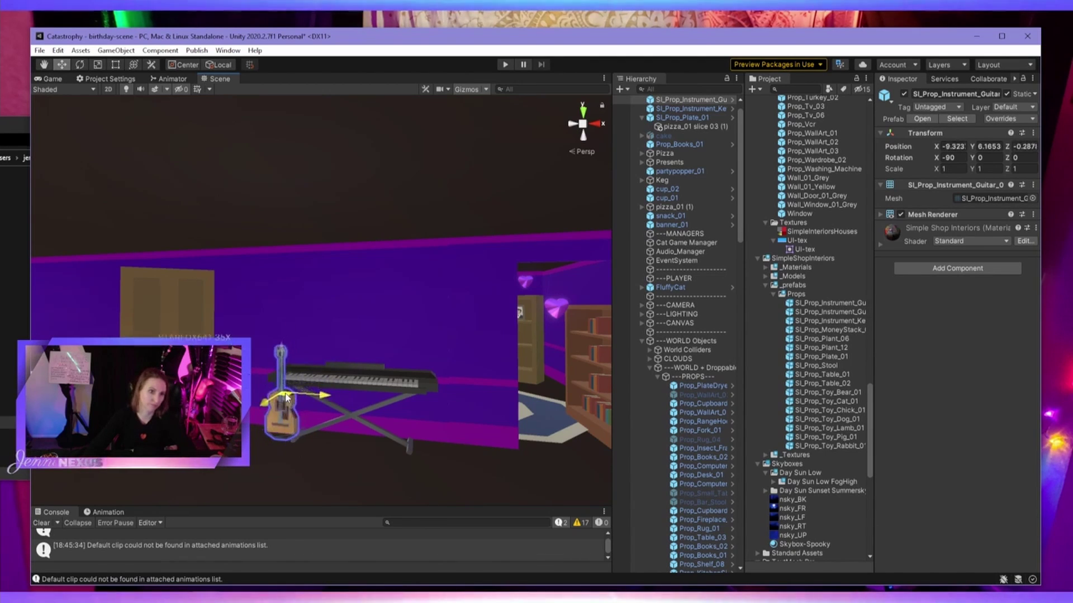
key(f)
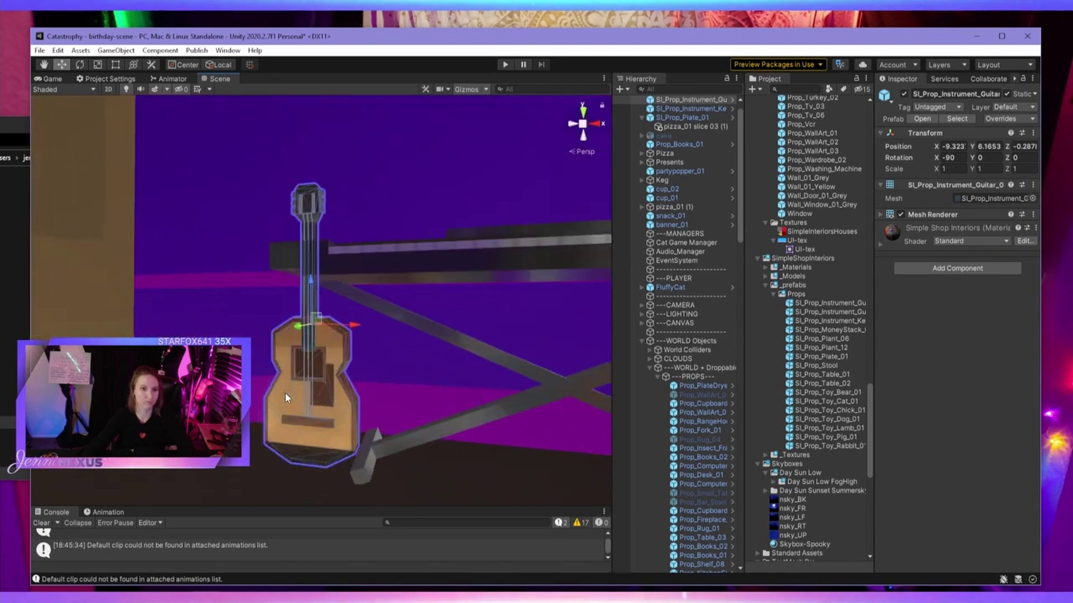
alt+drag(268, 383, 487, 386)
scroll(385, 353, down, 3)
alt+drag(386, 357, 458, 381)
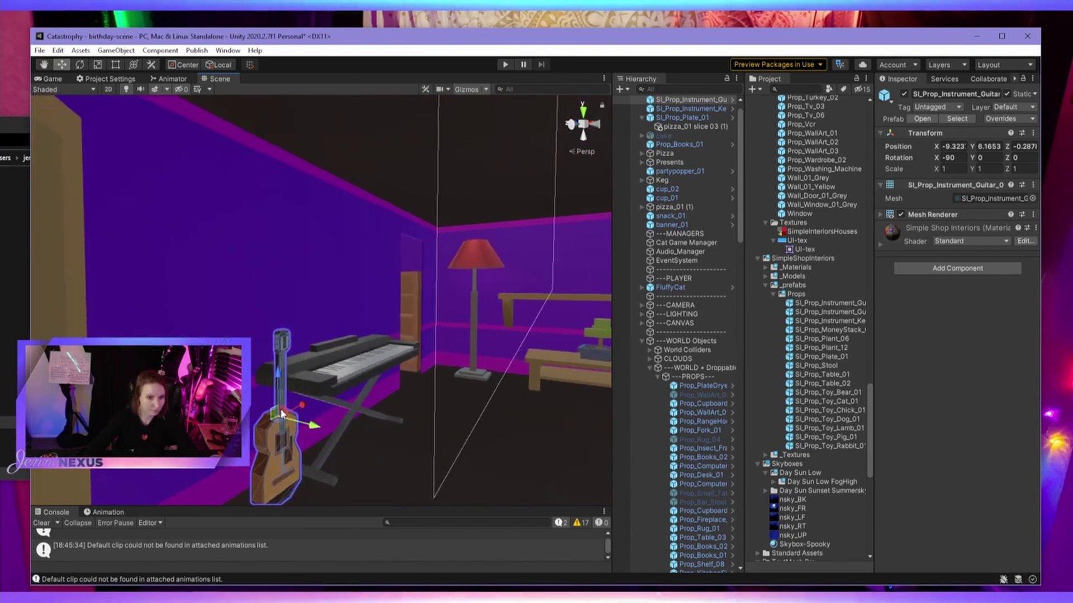
drag(283, 413, 288, 286)
key(f)
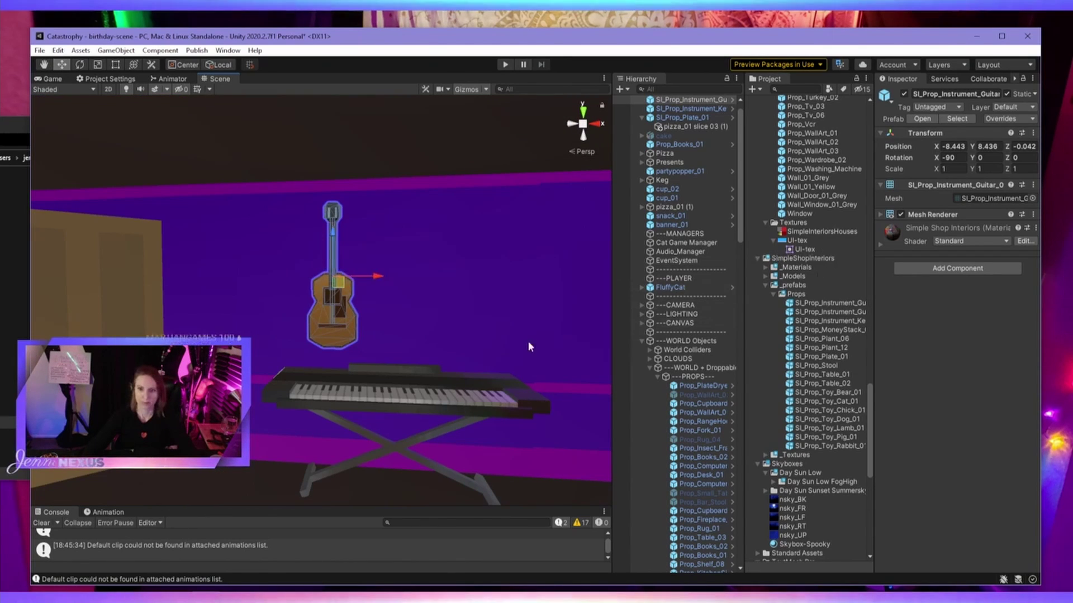
Place the second guitar prefab beside the hanging guitar and copy the first guitar's Transform component for the new one.
scroll(514, 345, down, 3)
middle_drag(506, 344, 479, 342)
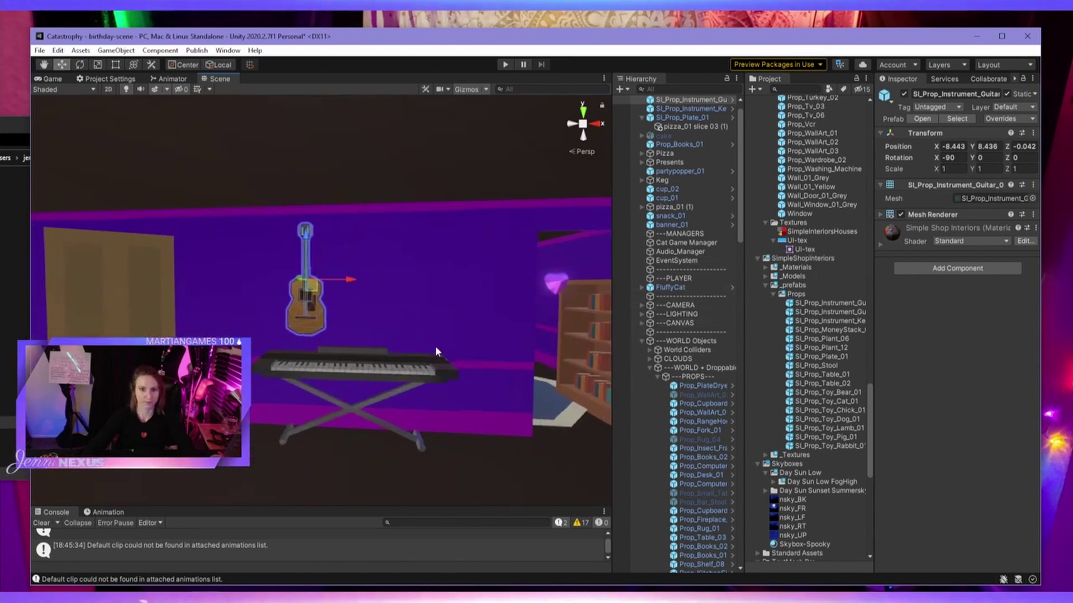
middle_drag(384, 347, 425, 348)
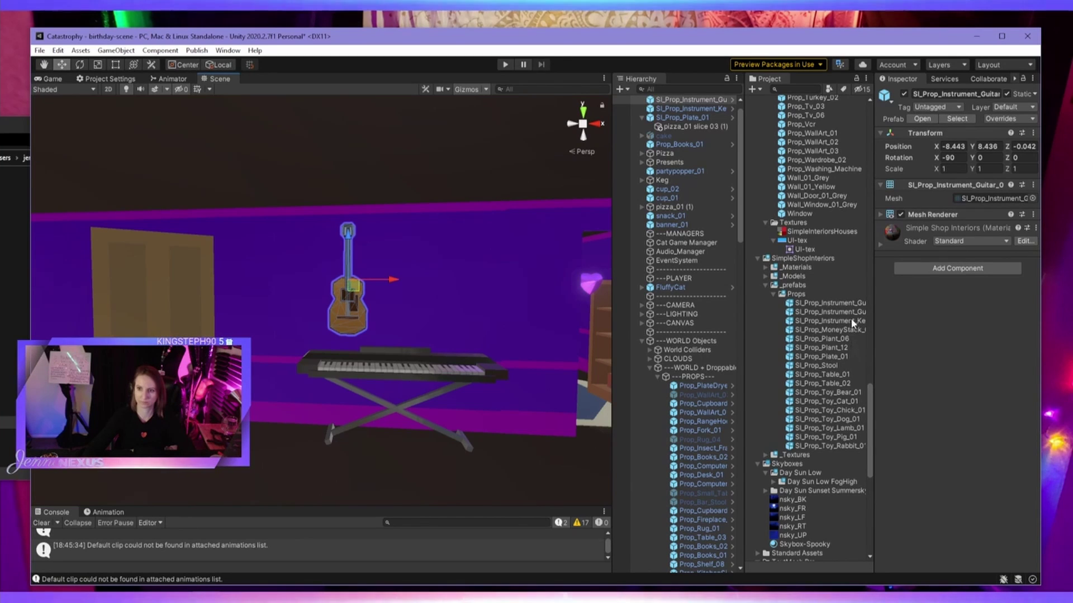
drag(850, 308, 525, 318)
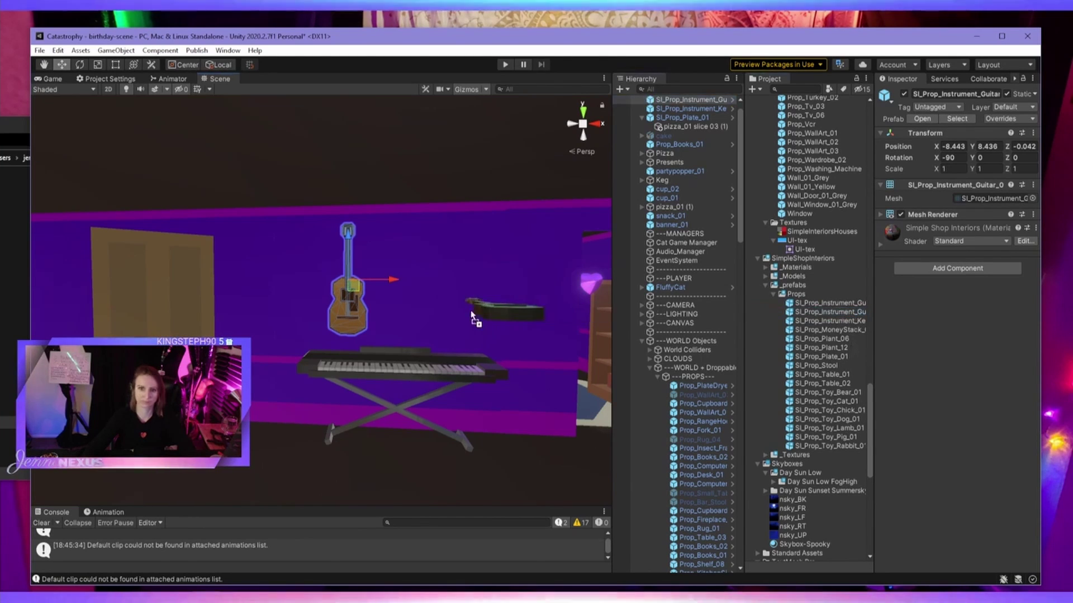
drag(413, 318, 416, 316)
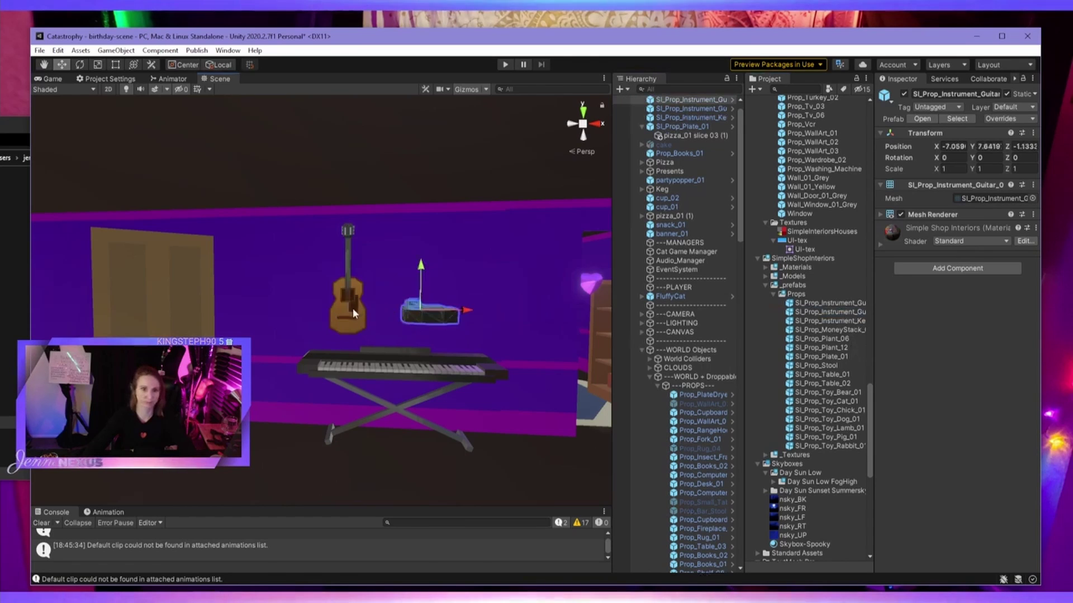
right_click(932, 133)
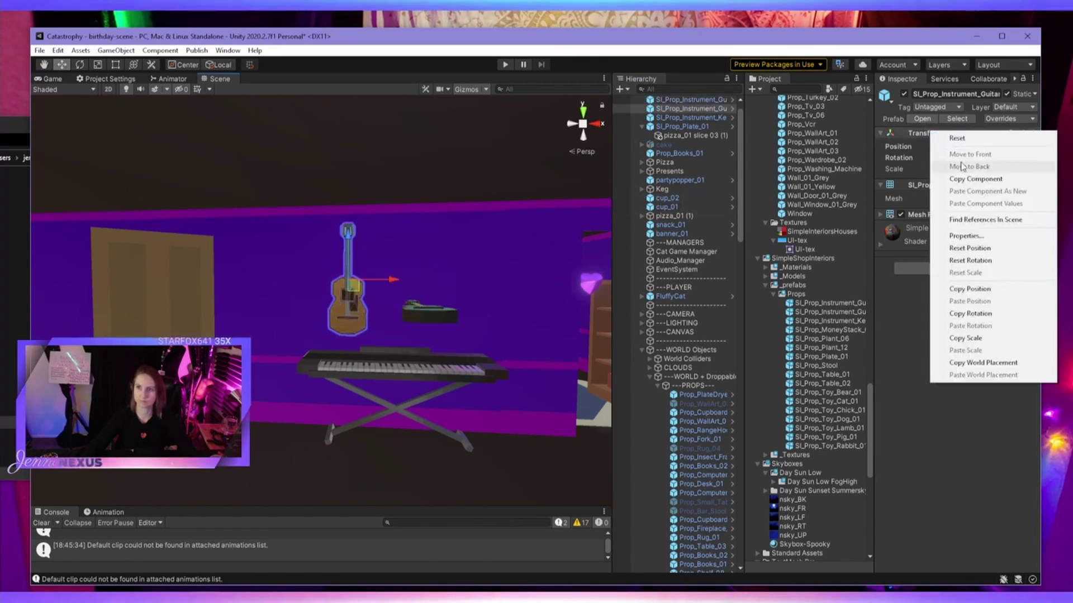
click(968, 179)
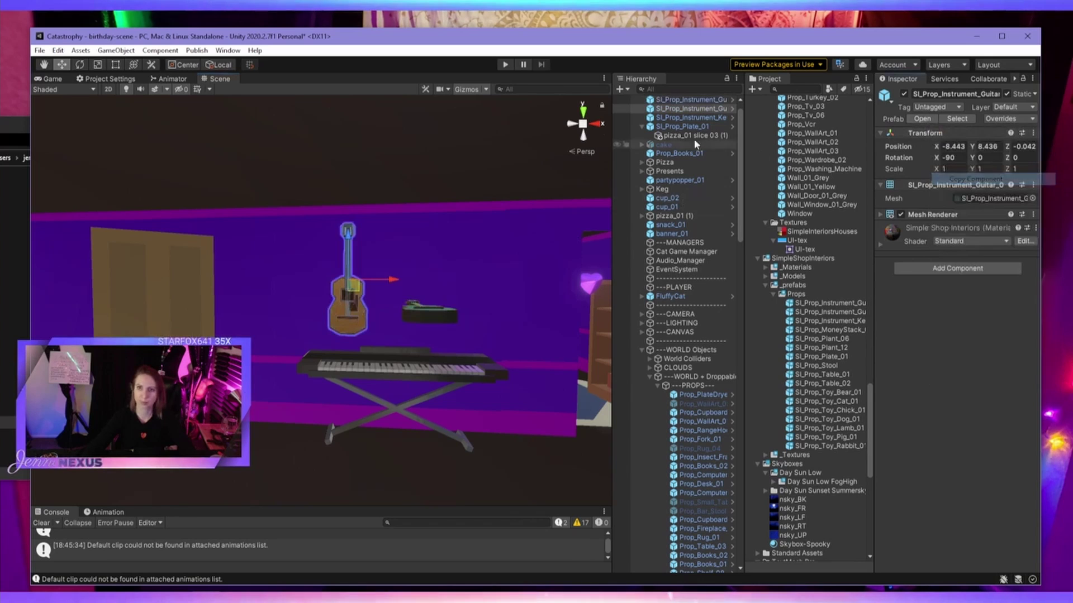
click(683, 104)
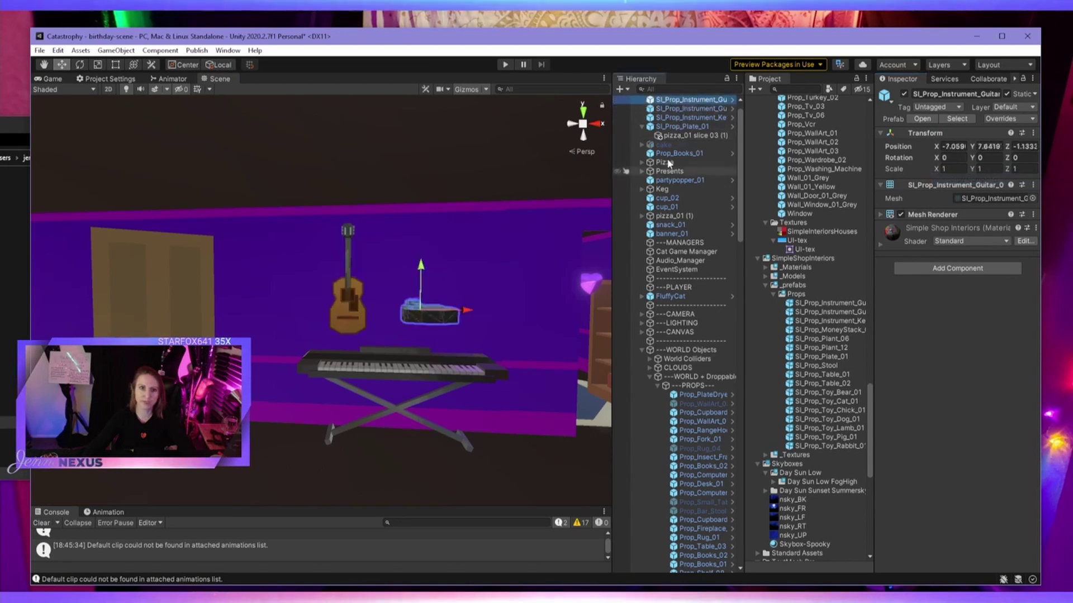
Scale the stool in front of the keyboard uniformly to 0.73, save the scene and widen the stool to about 2.5 in X.
drag(414, 446, 416, 465)
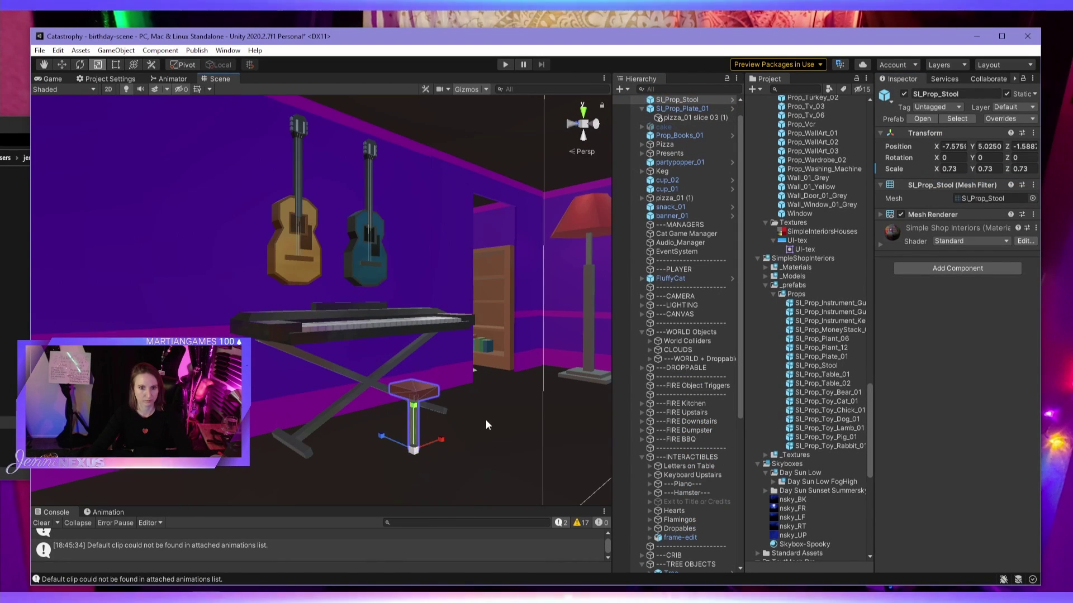
alt+drag(483, 419, 516, 447)
click(314, 445)
key(ctrl+s)
click(386, 431)
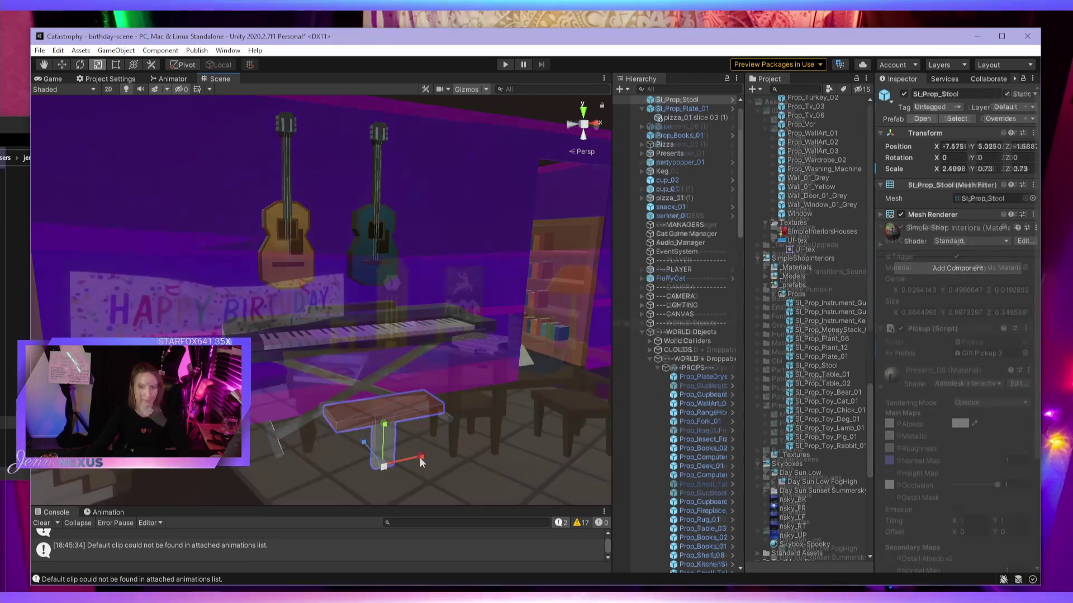